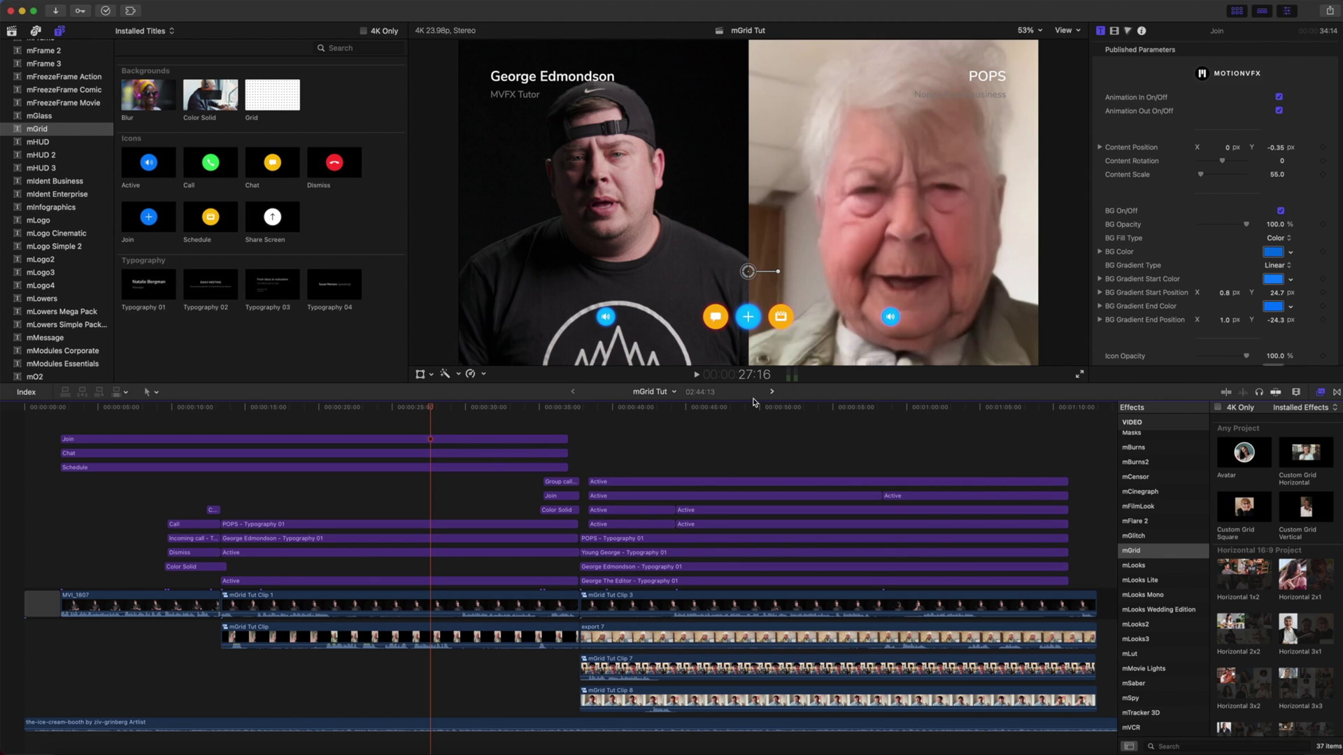
- Show the mGrid grid layout effects and scroll through their settings
click(1134, 551)
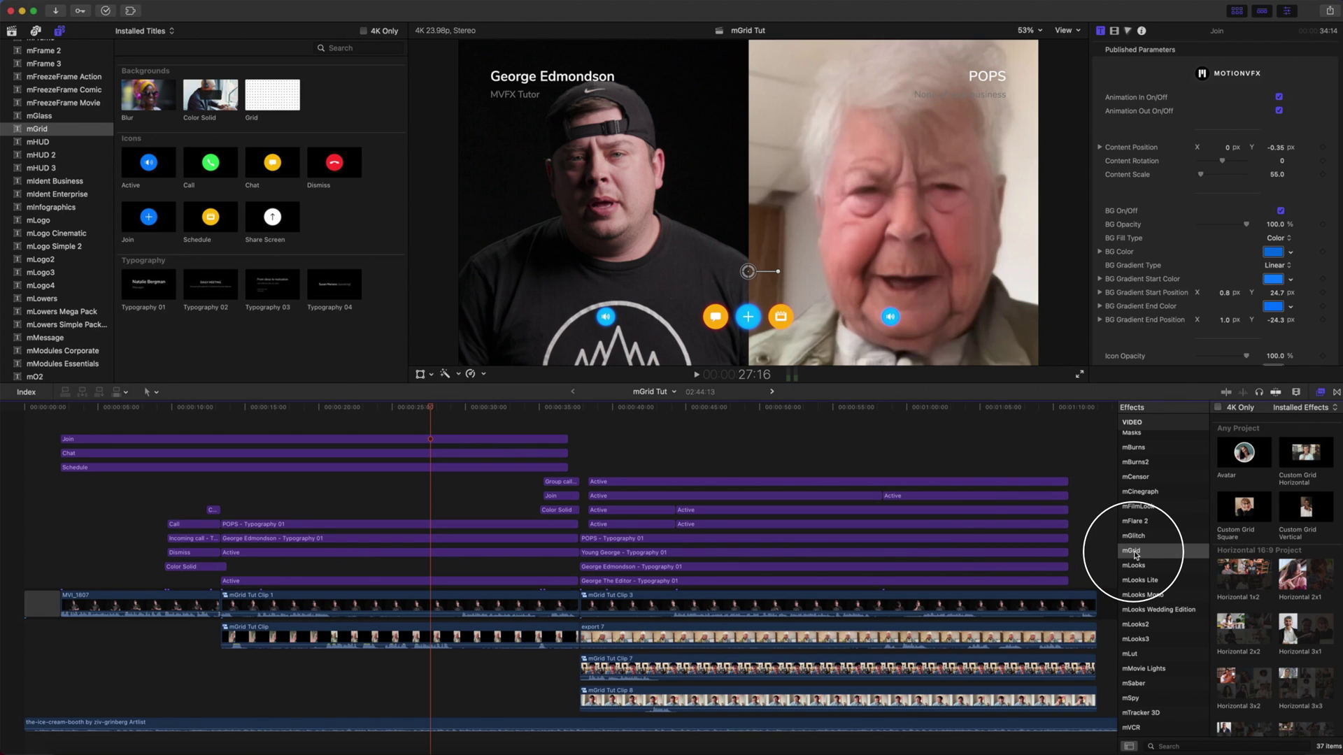
click(54, 132)
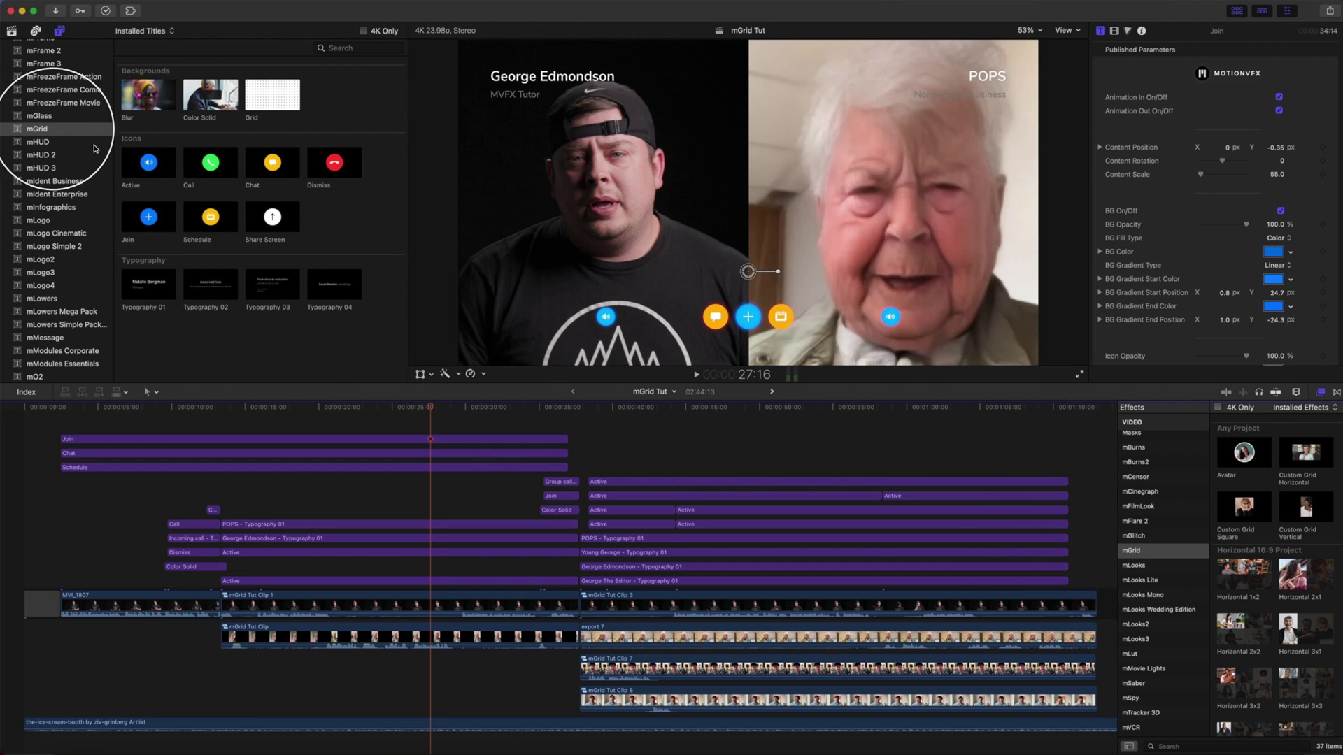
click(1205, 551)
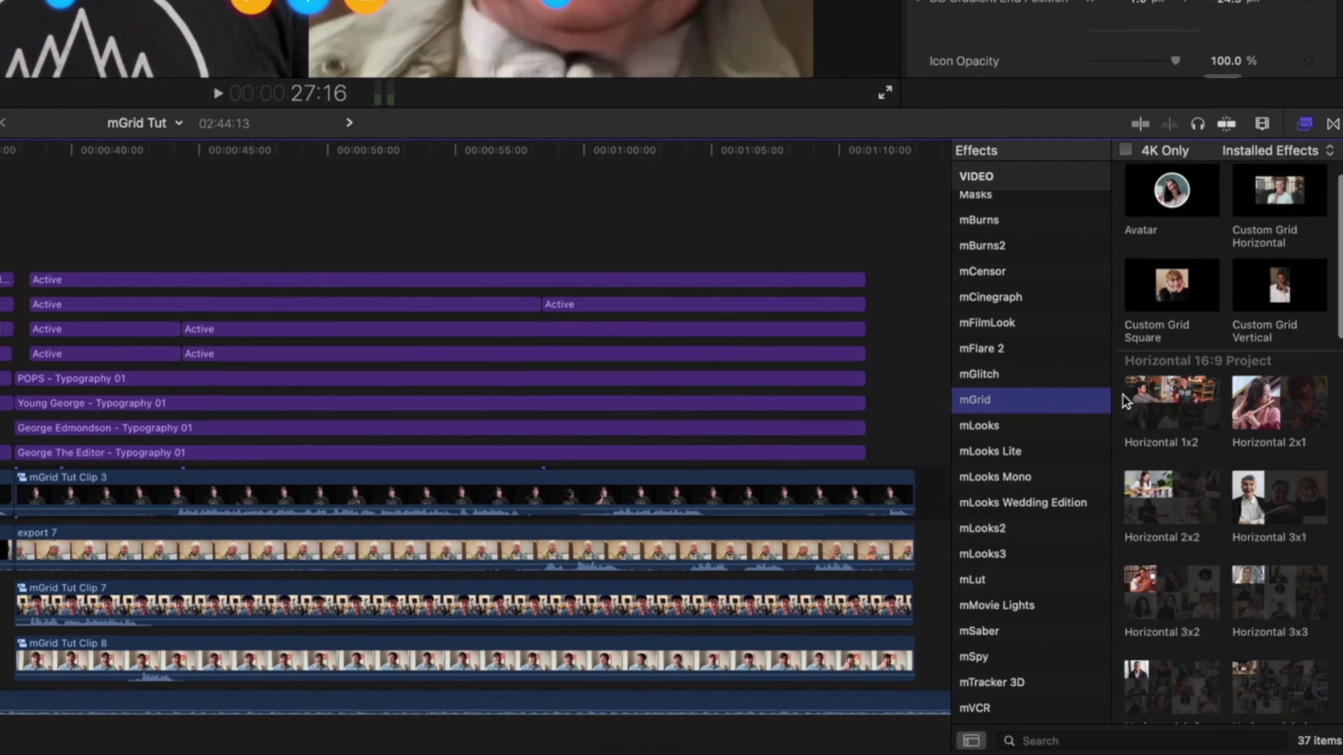
scroll(1217, 551, down, 3)
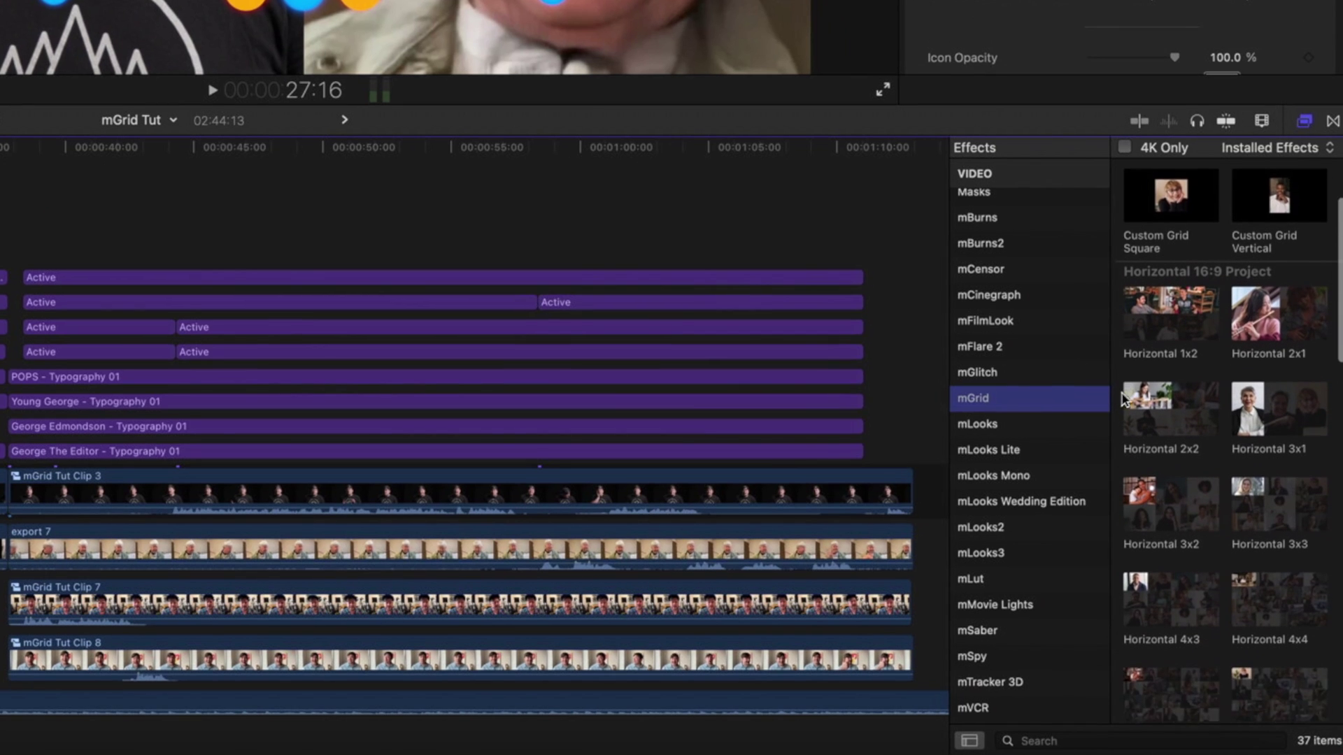
scroll(1124, 399, down, 4)
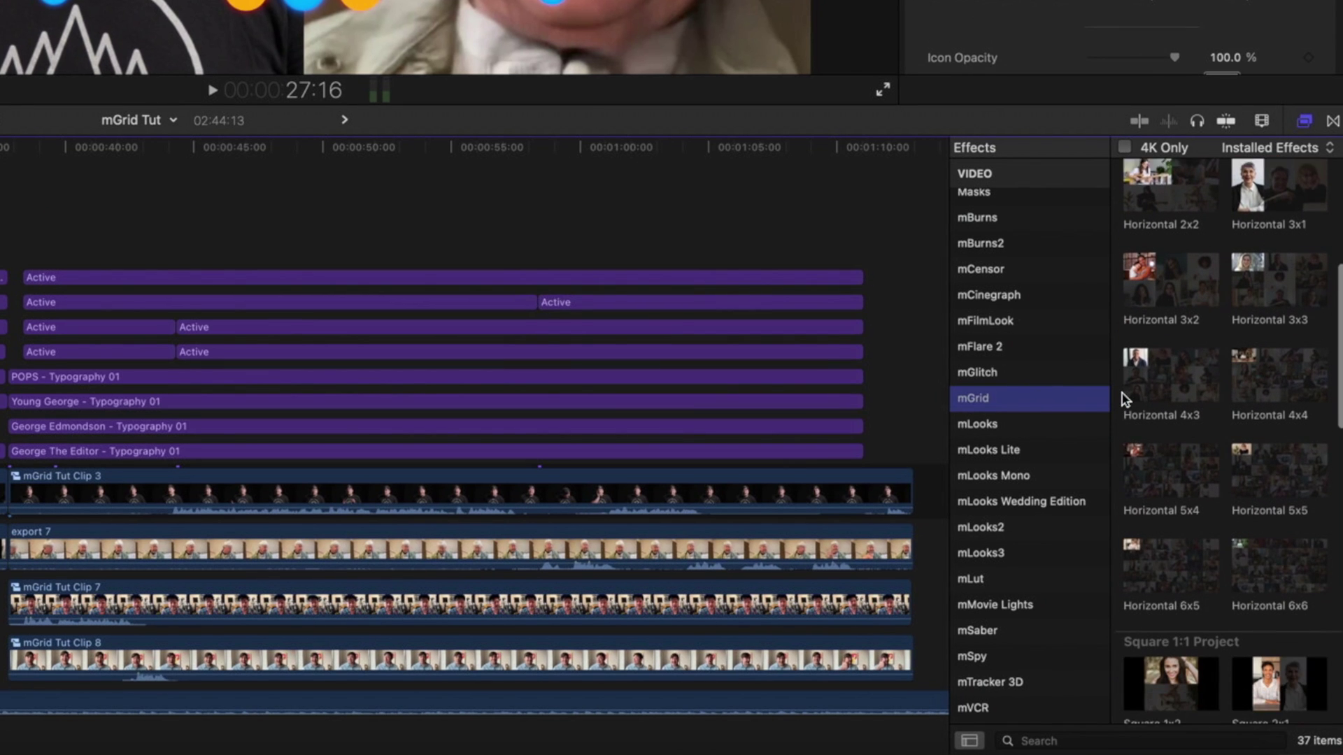
scroll(1124, 399, down, 5)
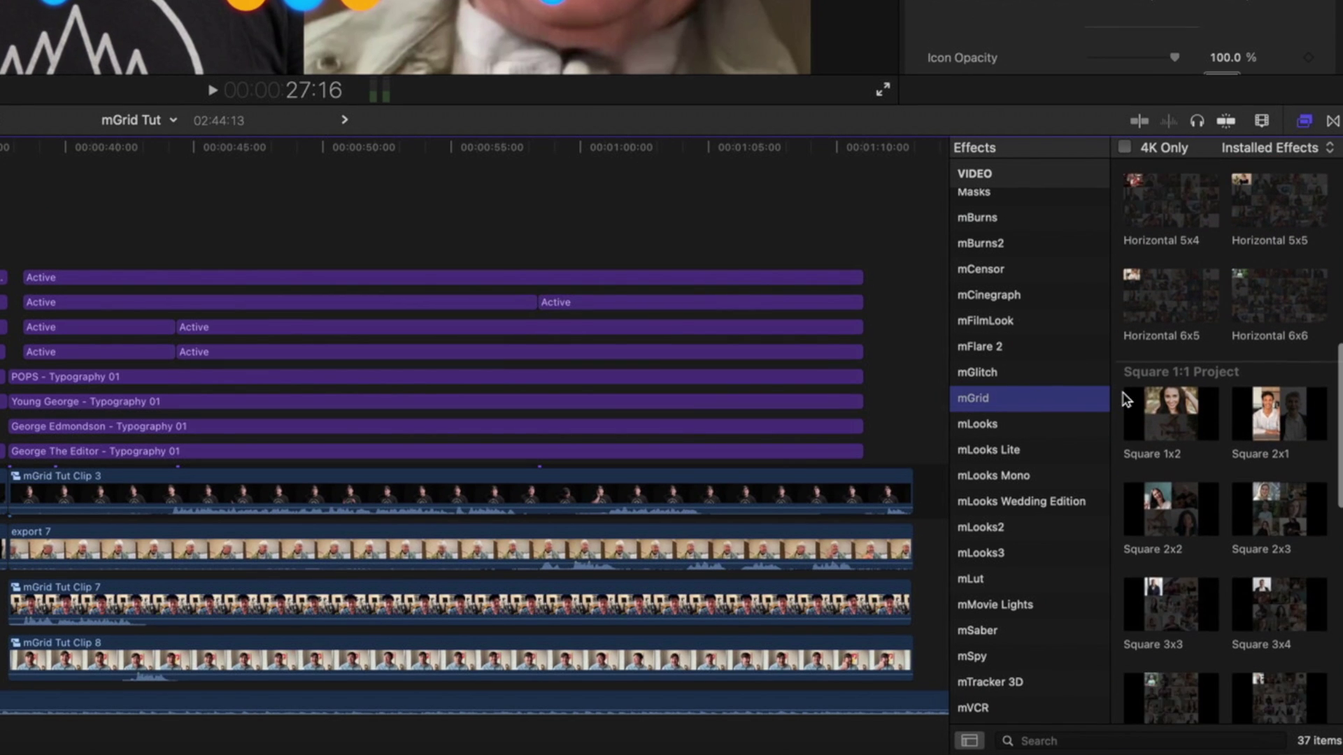
scroll(1123, 398, down, 5)
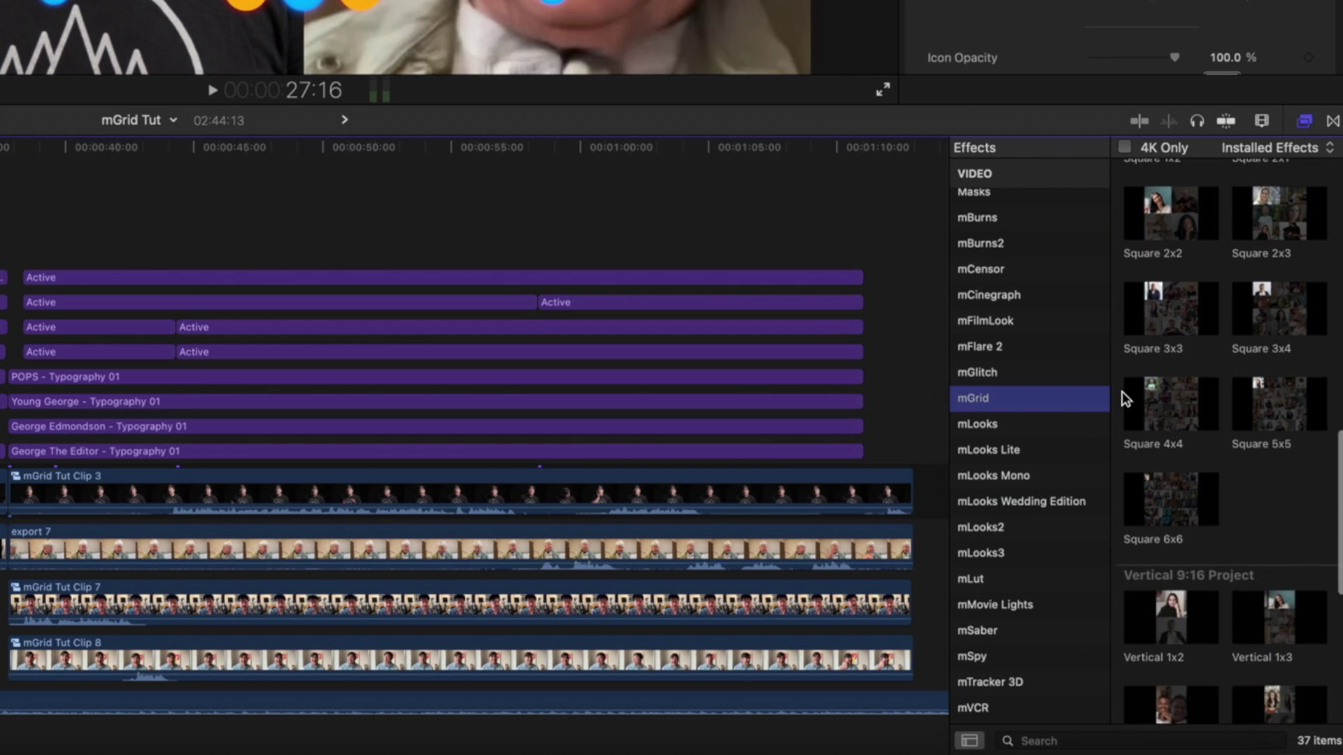
scroll(1124, 399, down, 5)
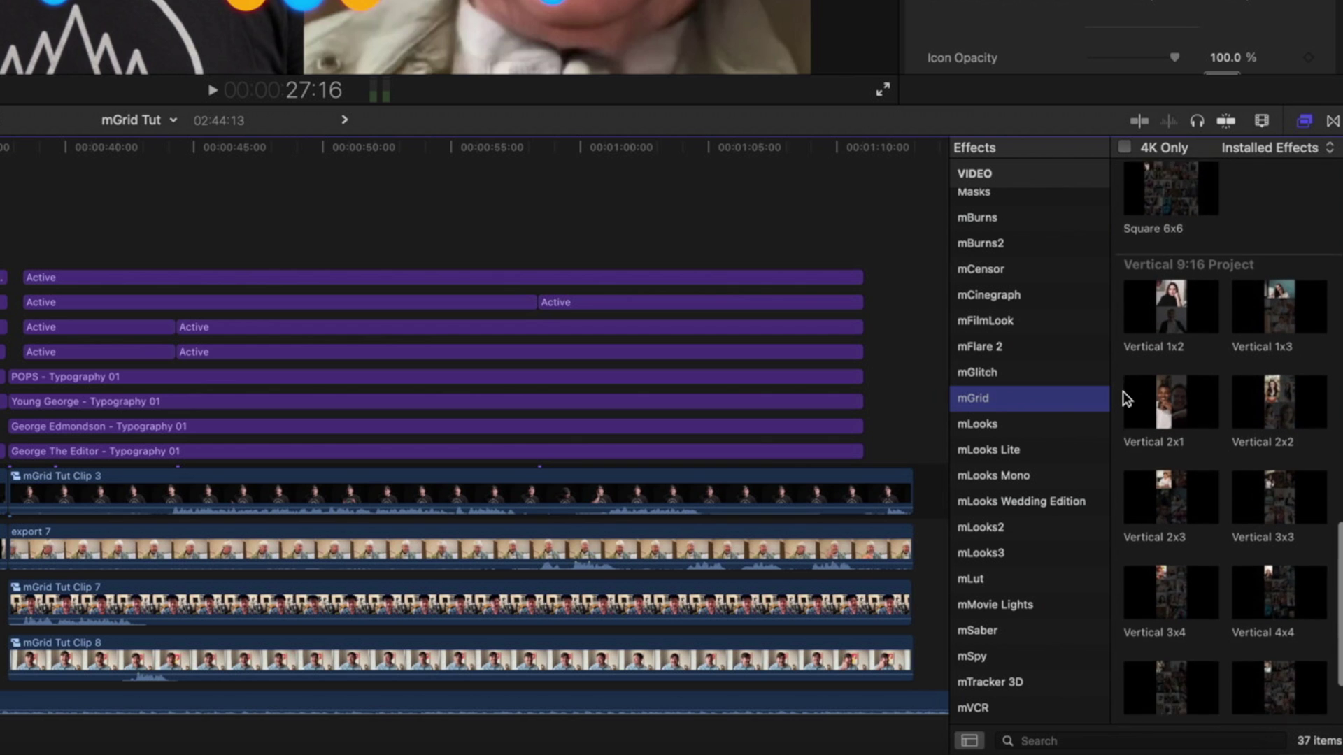
scroll(1123, 397, down, 2)
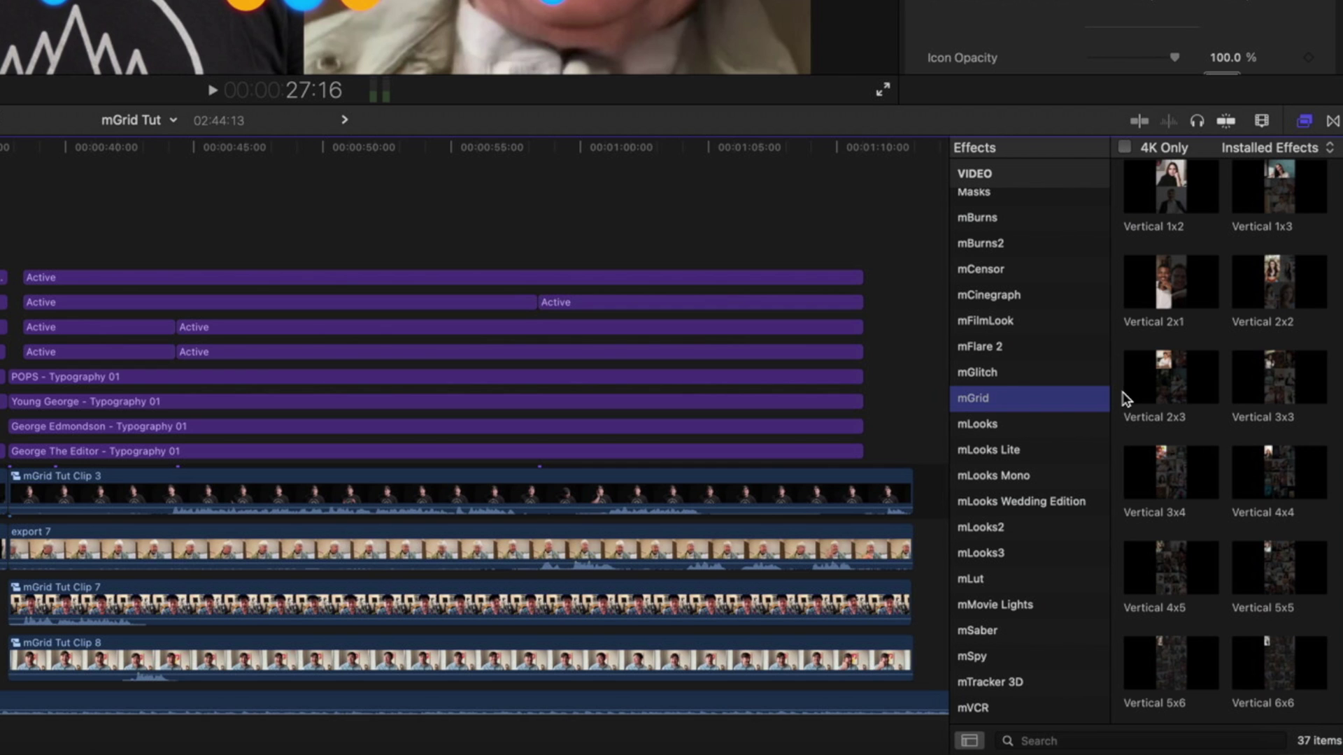
scroll(1125, 399, up, 7)
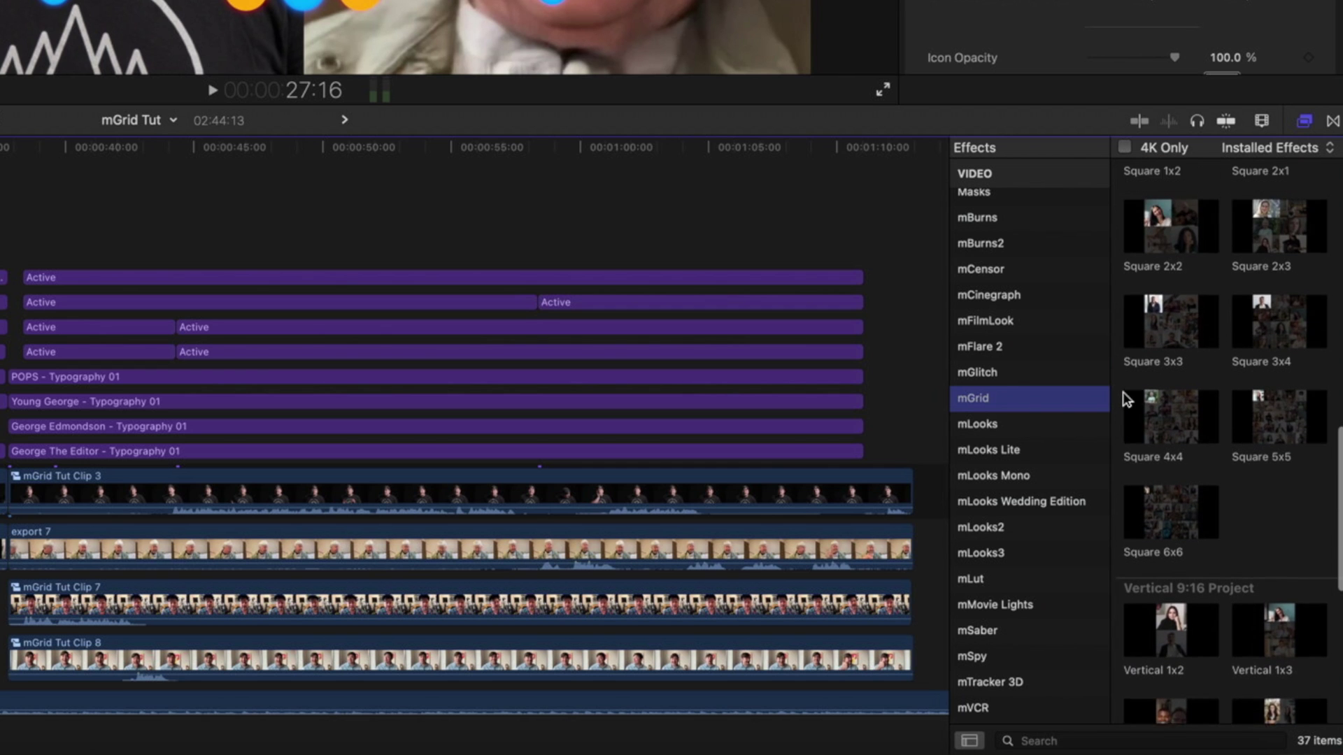
scroll(1123, 398, up, 1)
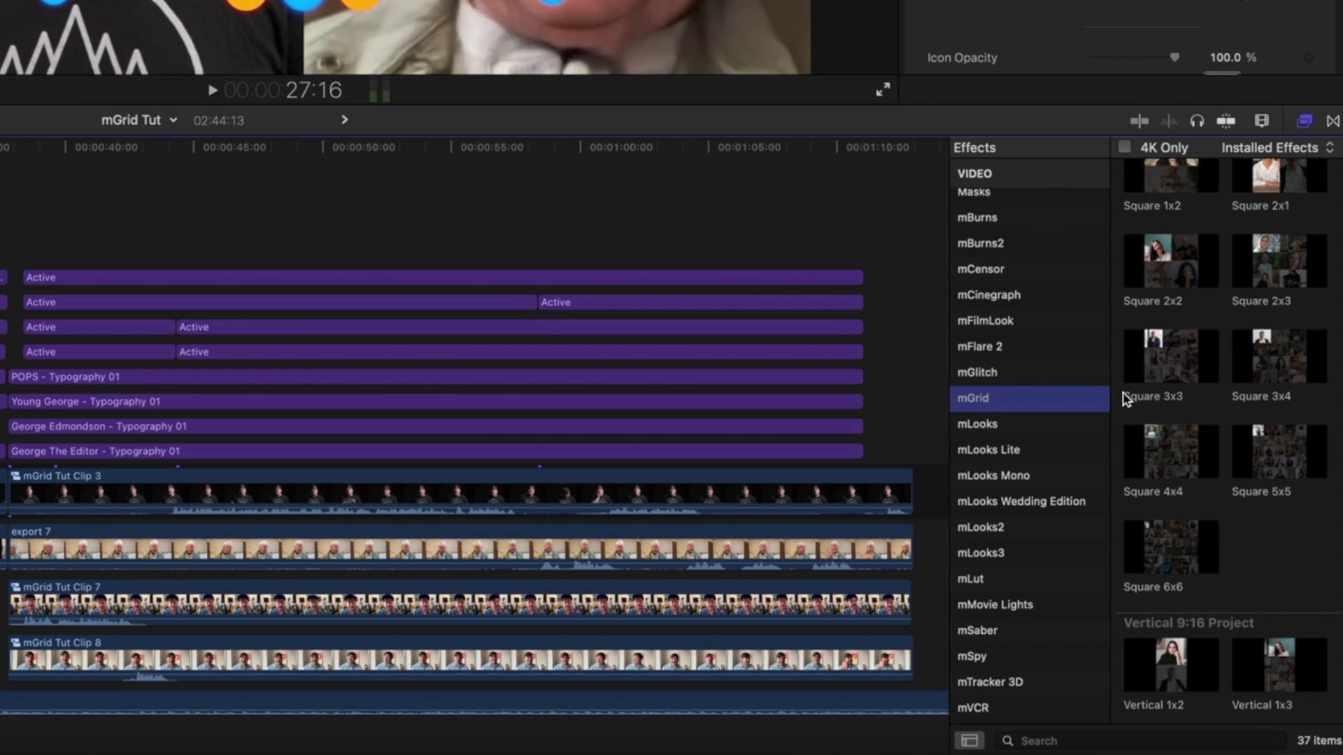
scroll(1122, 398, up, 5)
scroll(1124, 397, up, 4)
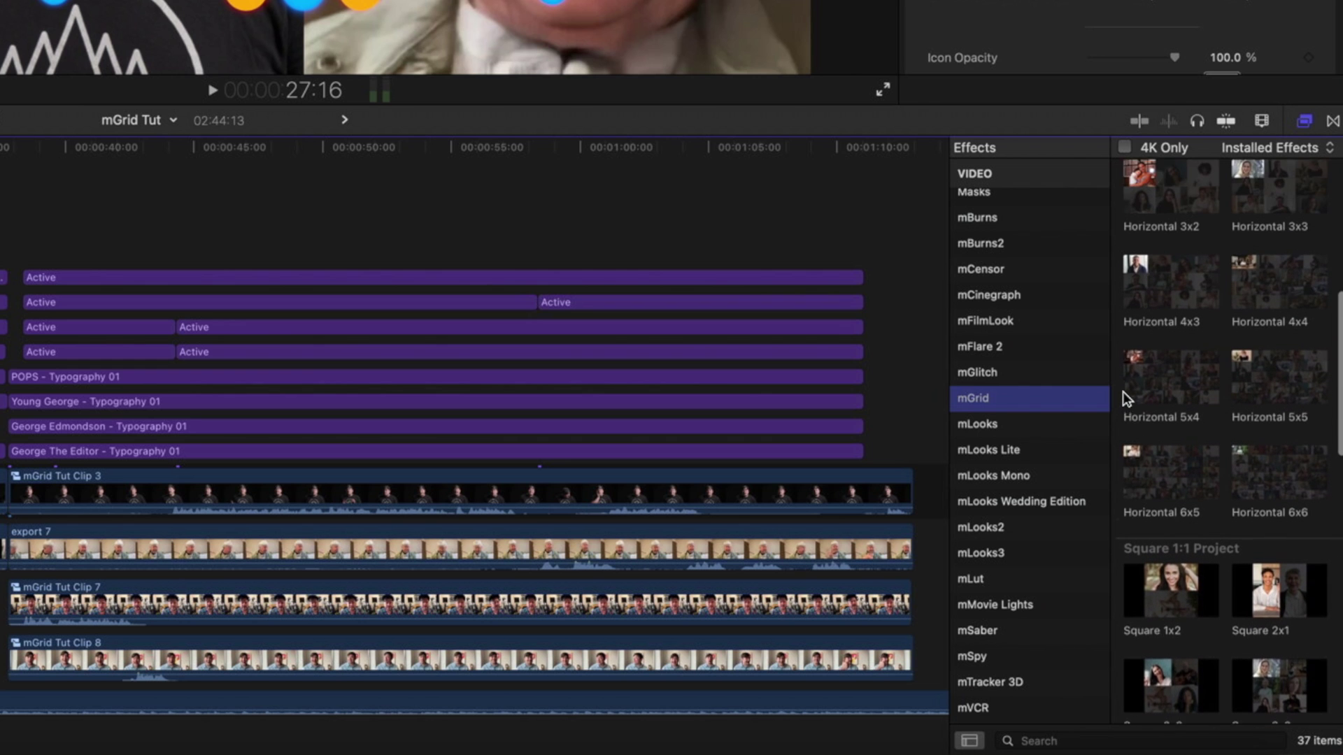
scroll(1124, 397, up, 5)
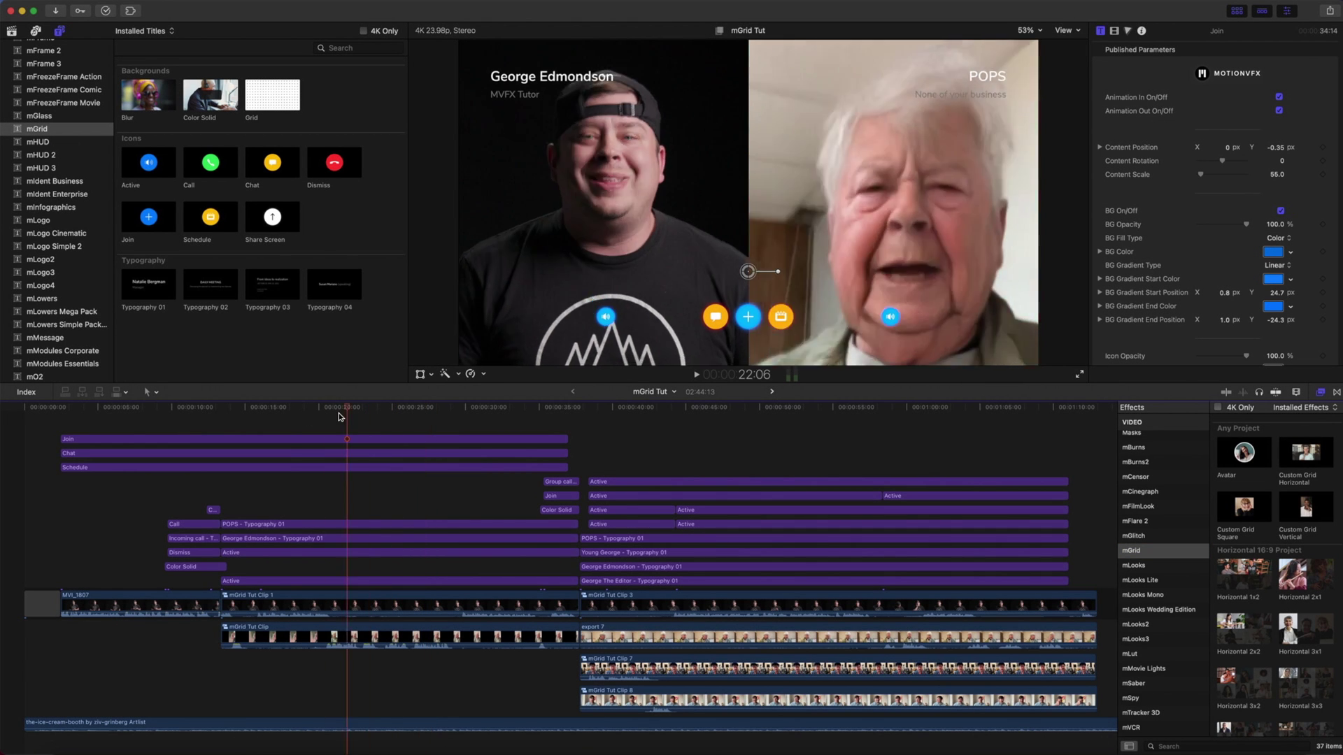
- Select the Join icon title, nudge its position, and toggle Icon Shadow on then off
click(108, 468)
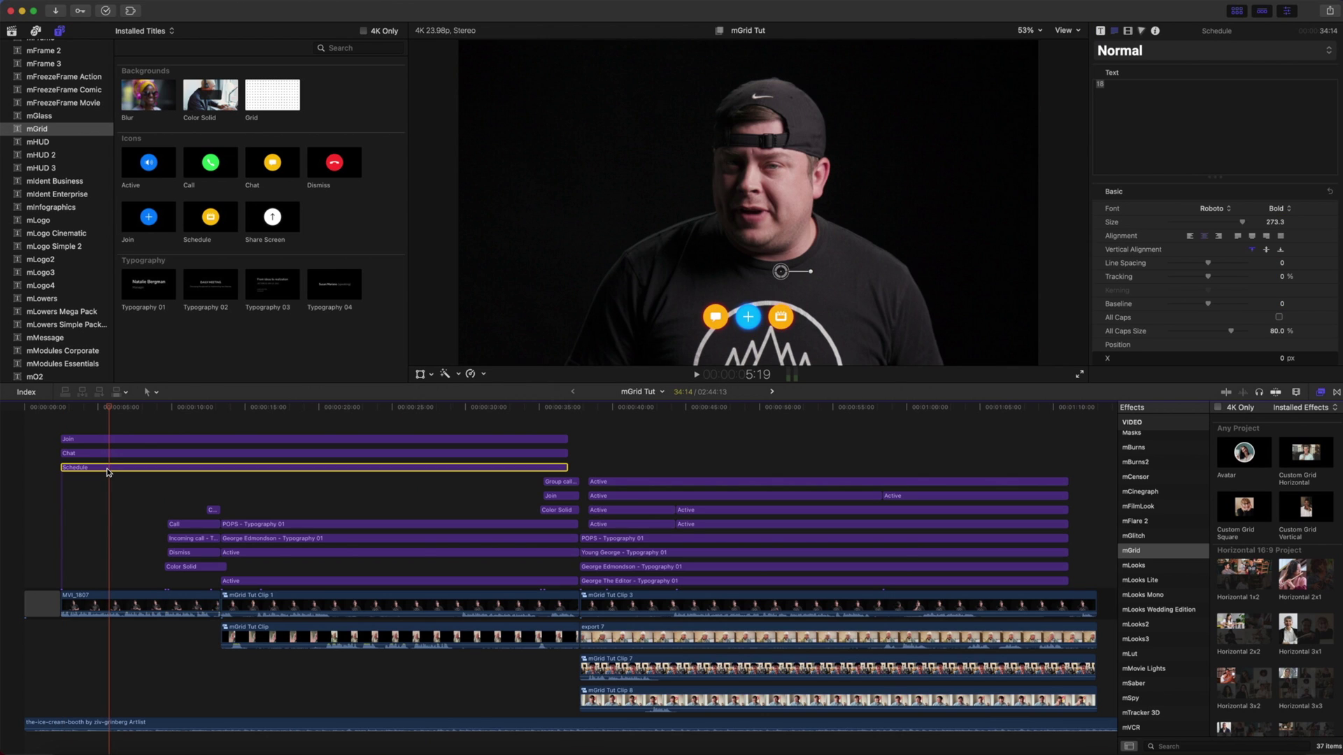
click(110, 439)
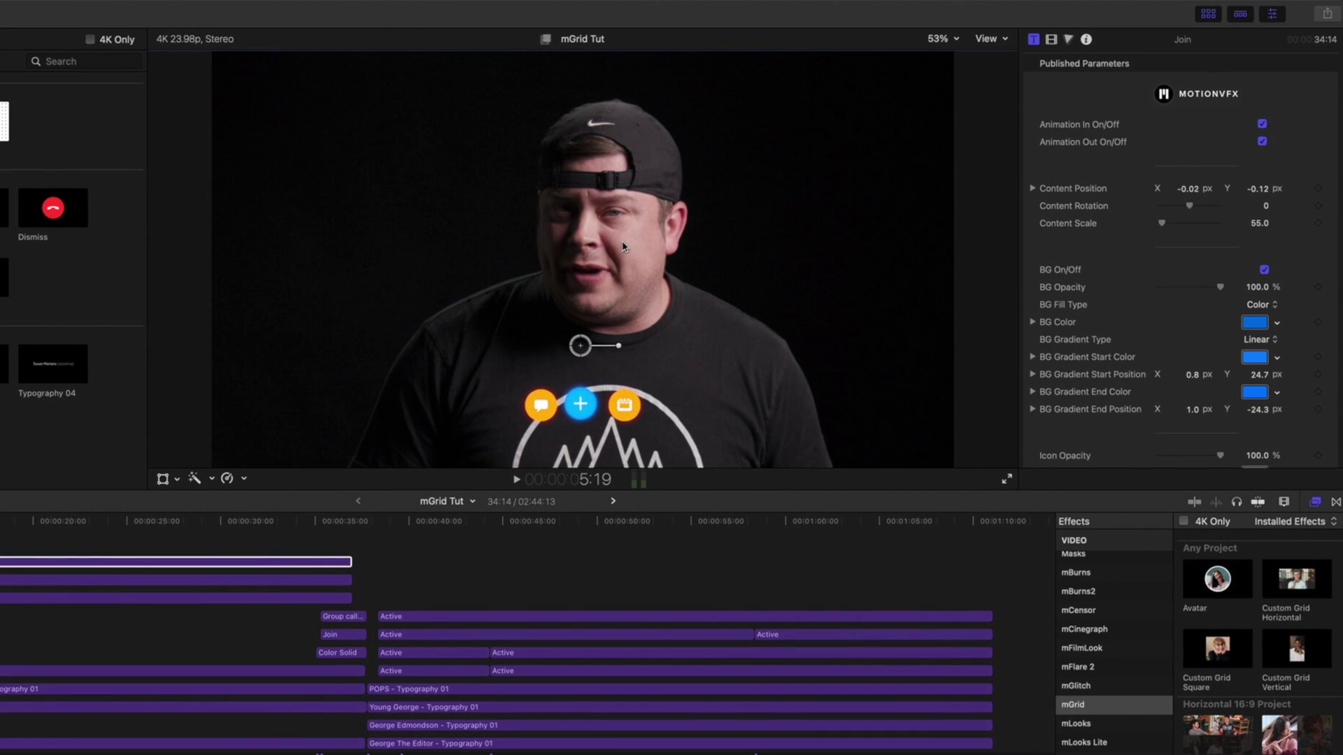
drag(580, 346, 622, 318)
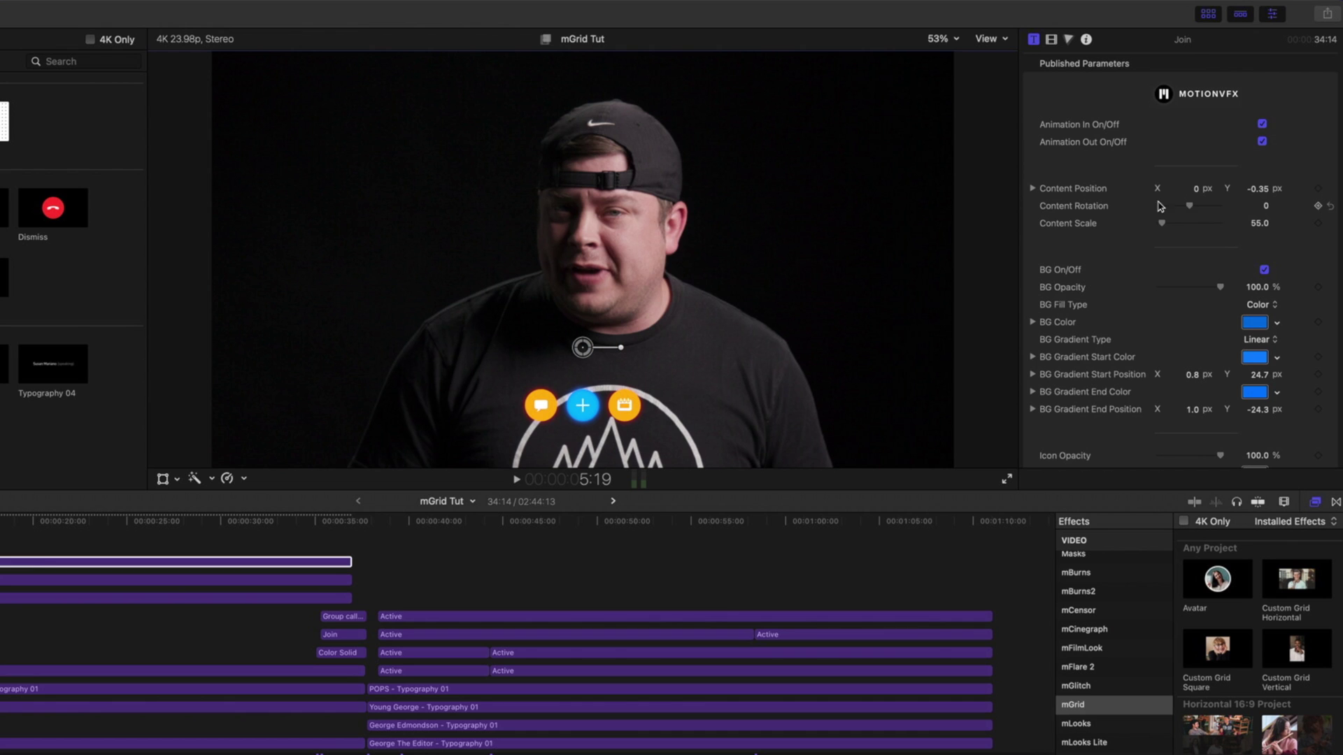
scroll(1108, 212, down, 3)
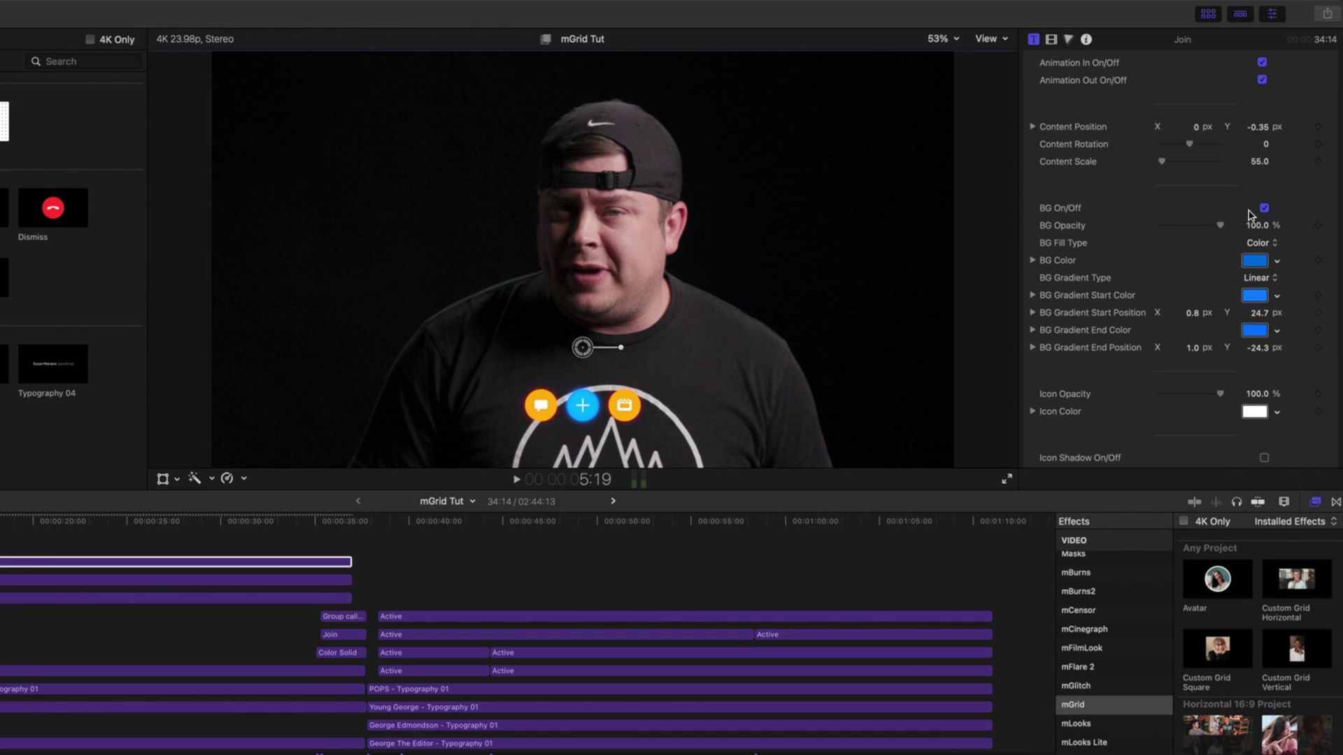
scroll(1104, 253, down, 2)
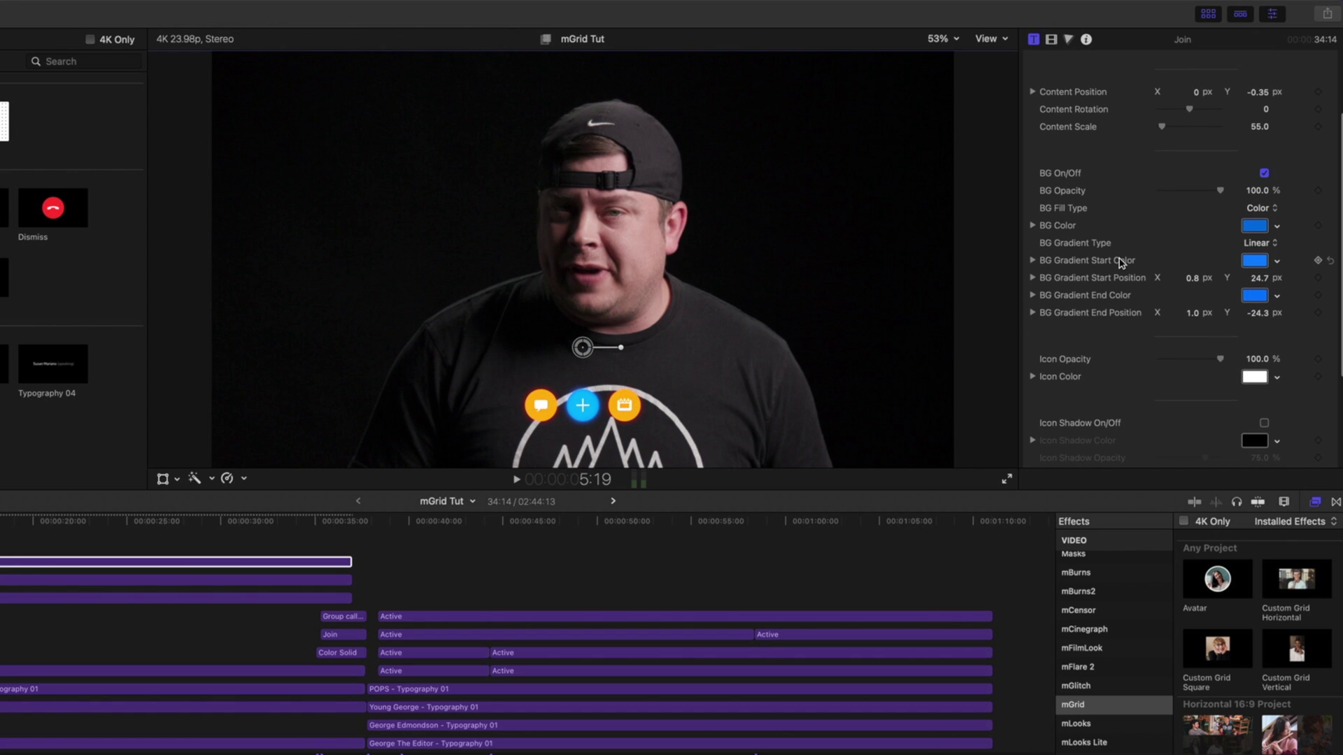
scroll(1120, 263, down, 3)
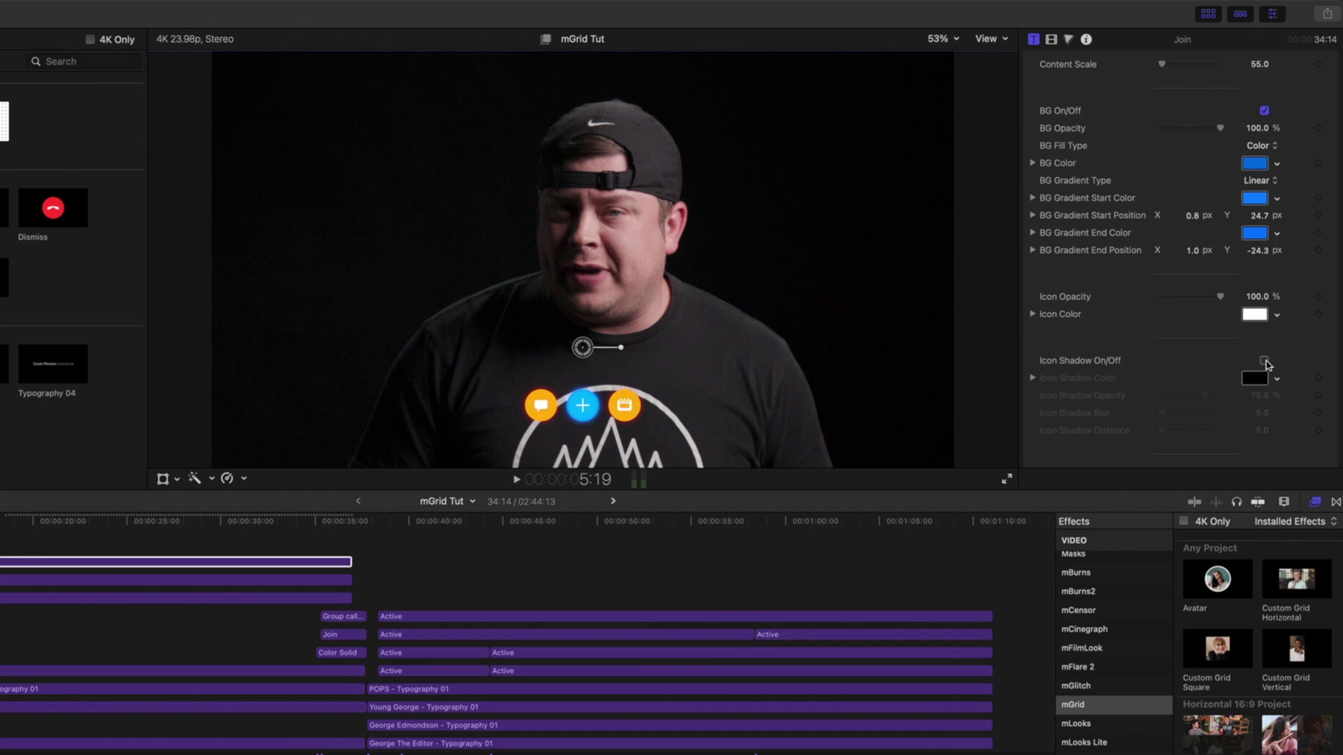
click(1265, 361)
click(1265, 361)
- Try darker and olive-yellow BG colours for the Join icon, then restore bright blue
click(1253, 168)
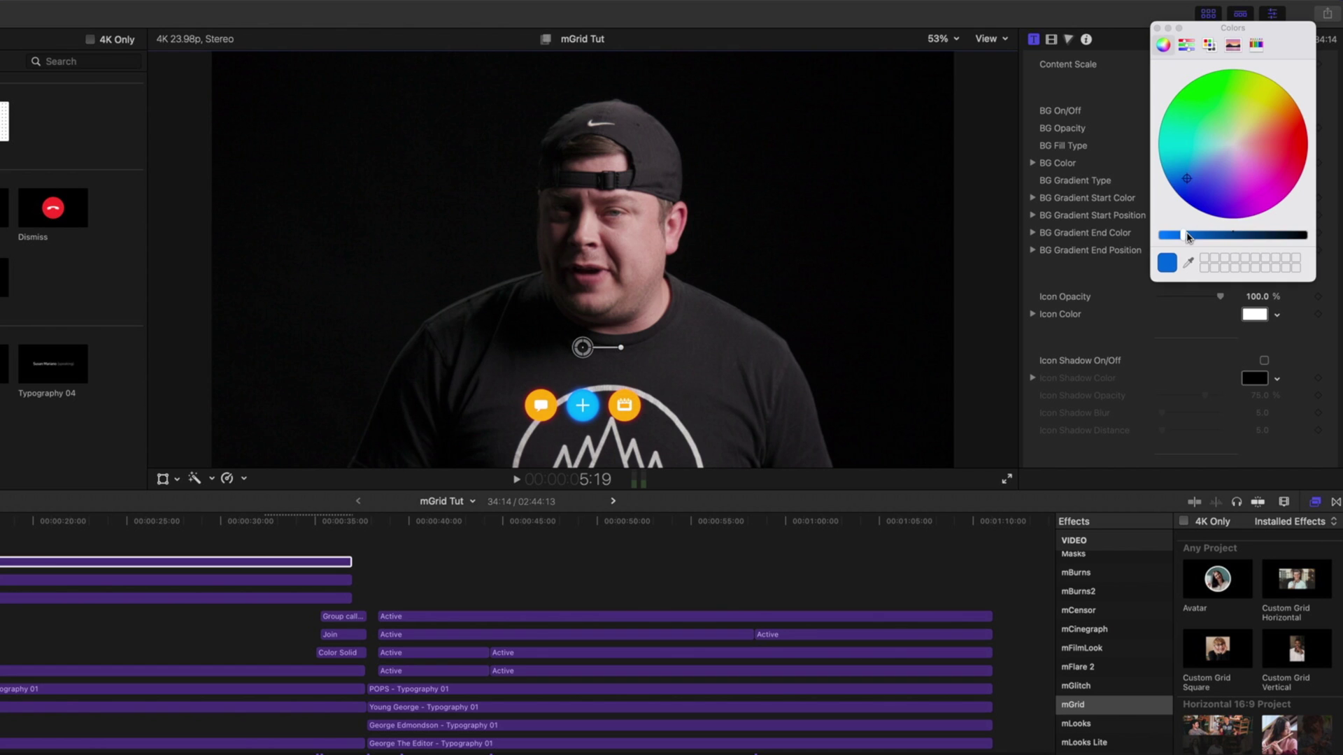
drag(1191, 238, 1235, 239)
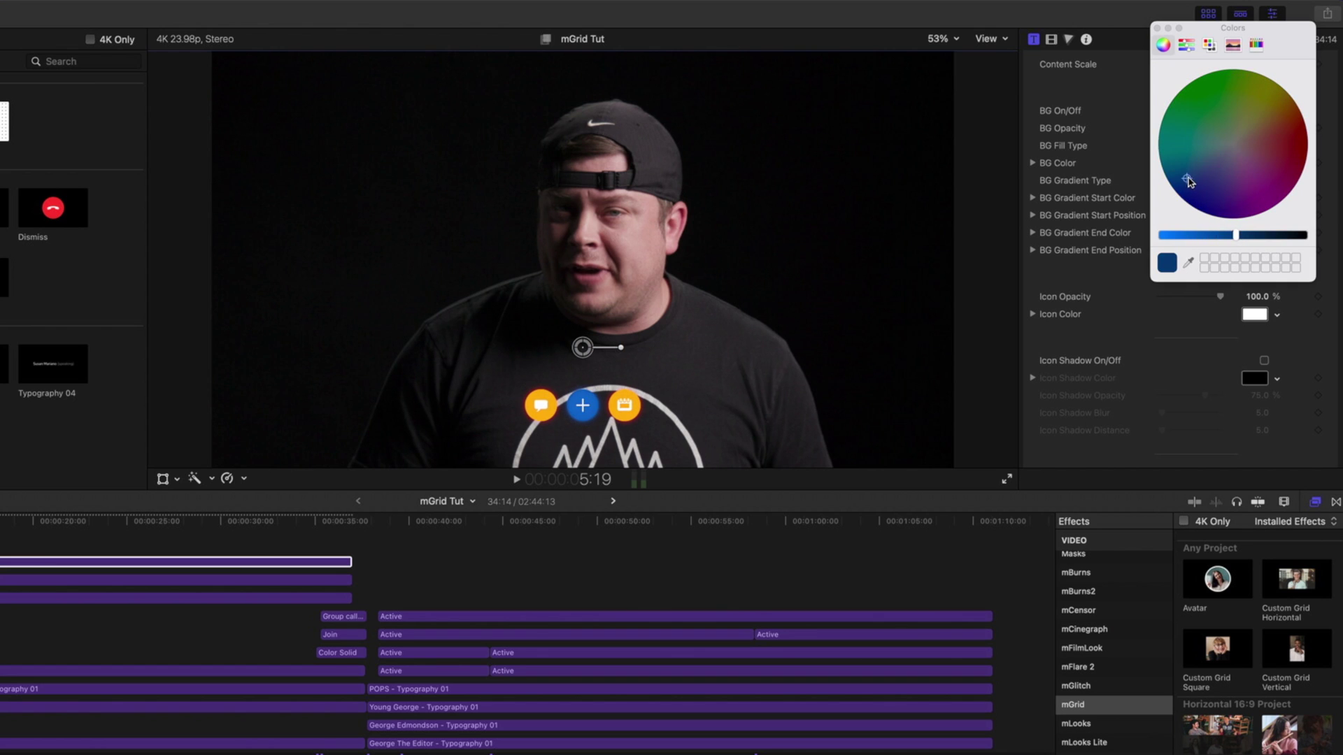
mouse_move(1210, 187)
mouse_down()
mouse_move(1264, 117)
mouse_move(1210, 112)
mouse_move(1187, 179)
mouse_up()
drag(1236, 235, 1182, 235)
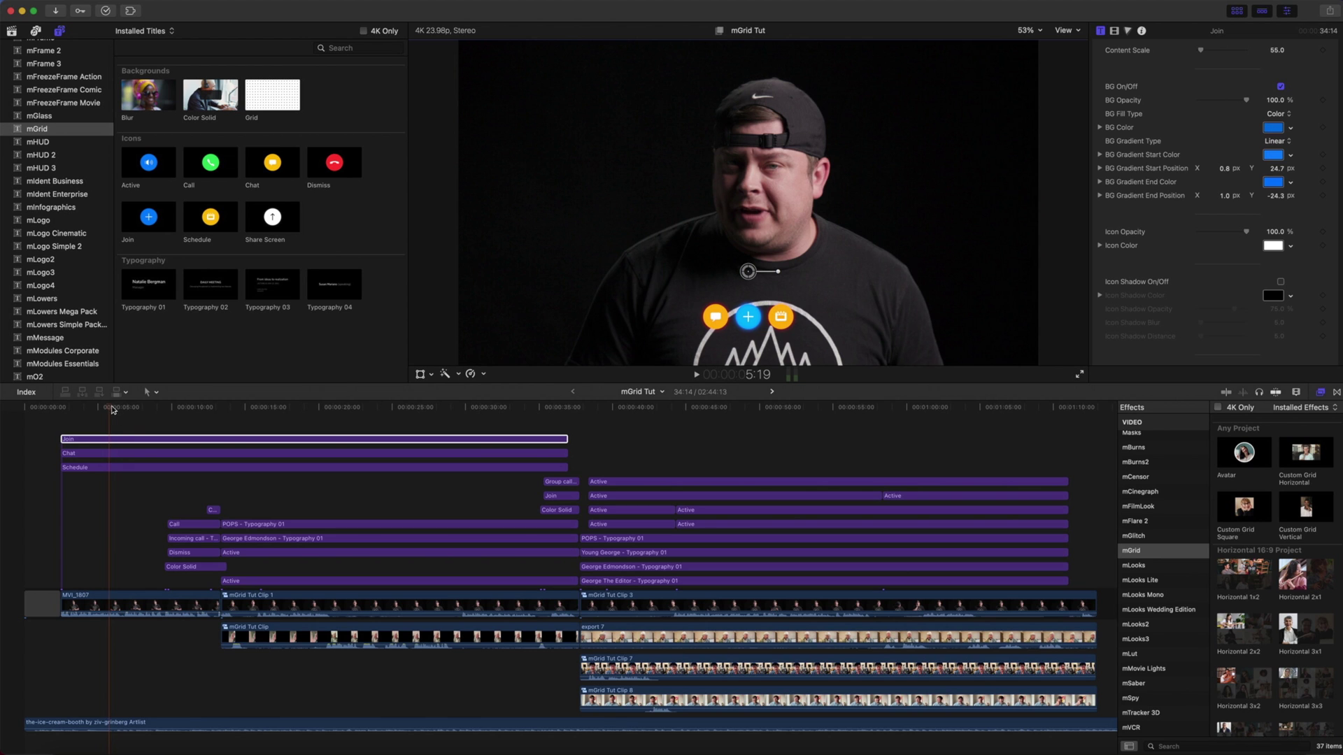
drag(112, 409, 198, 417)
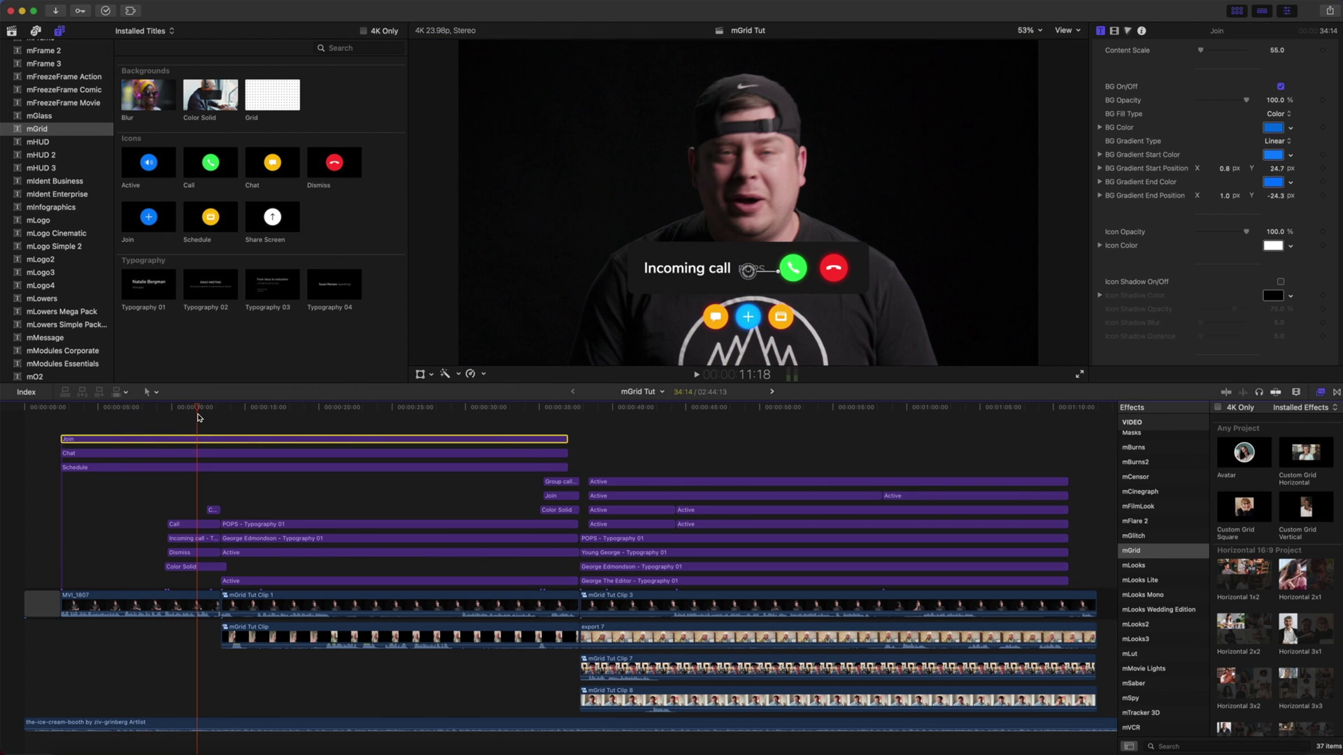
- Select the Color Solid bar clip and reposition and resize the bar in the viewer
click(197, 498)
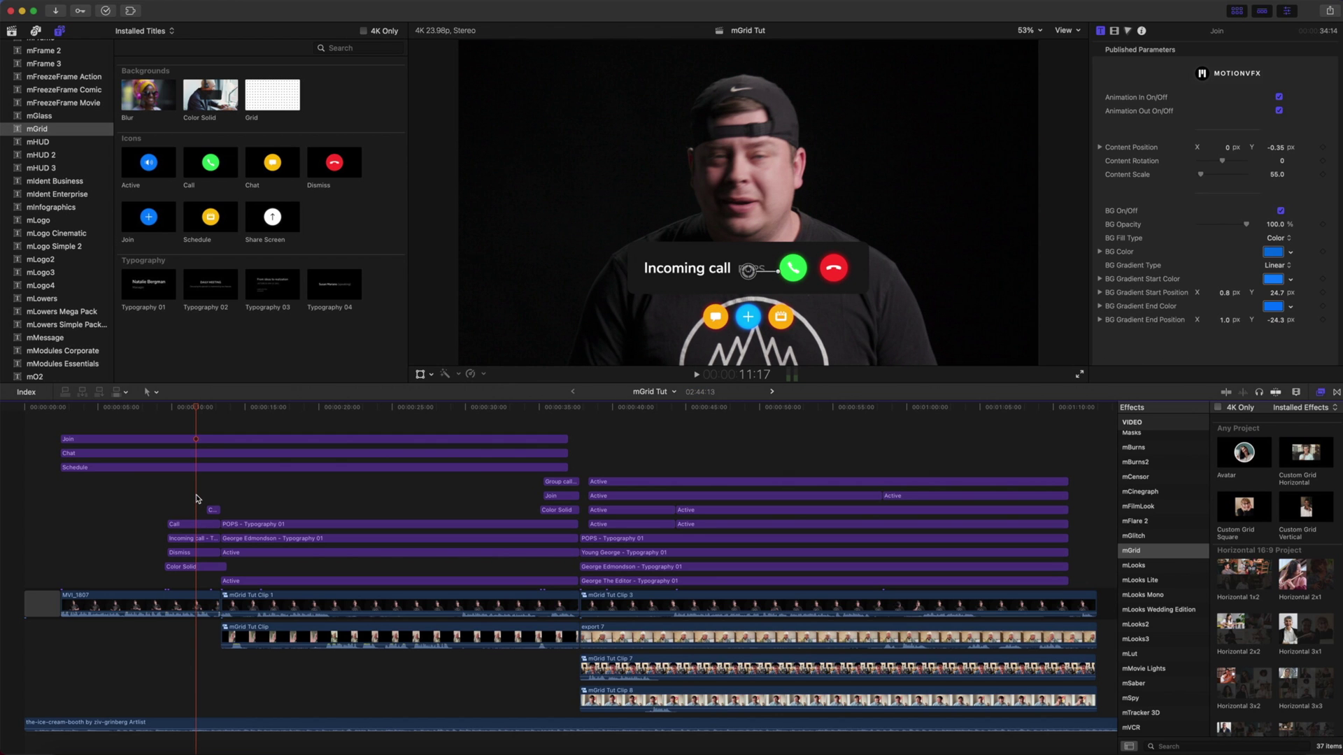
click(196, 568)
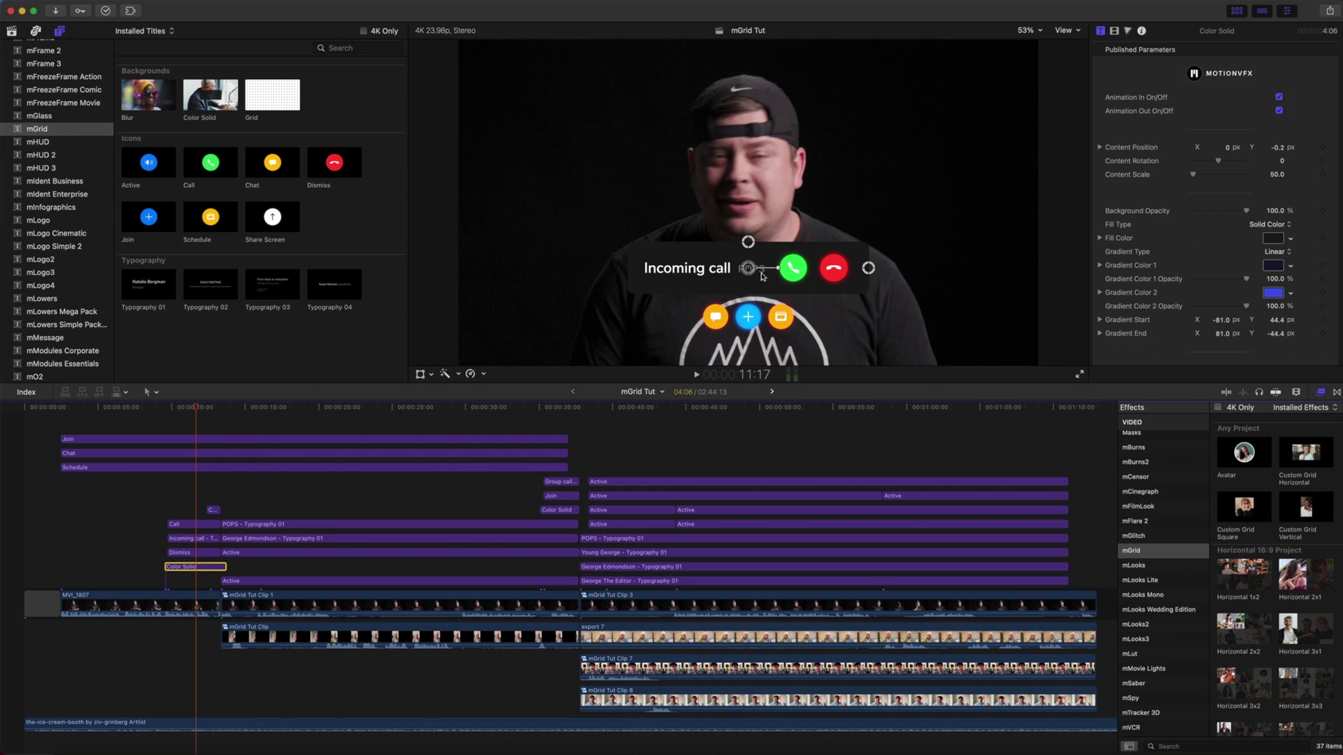
drag(749, 270, 759, 241)
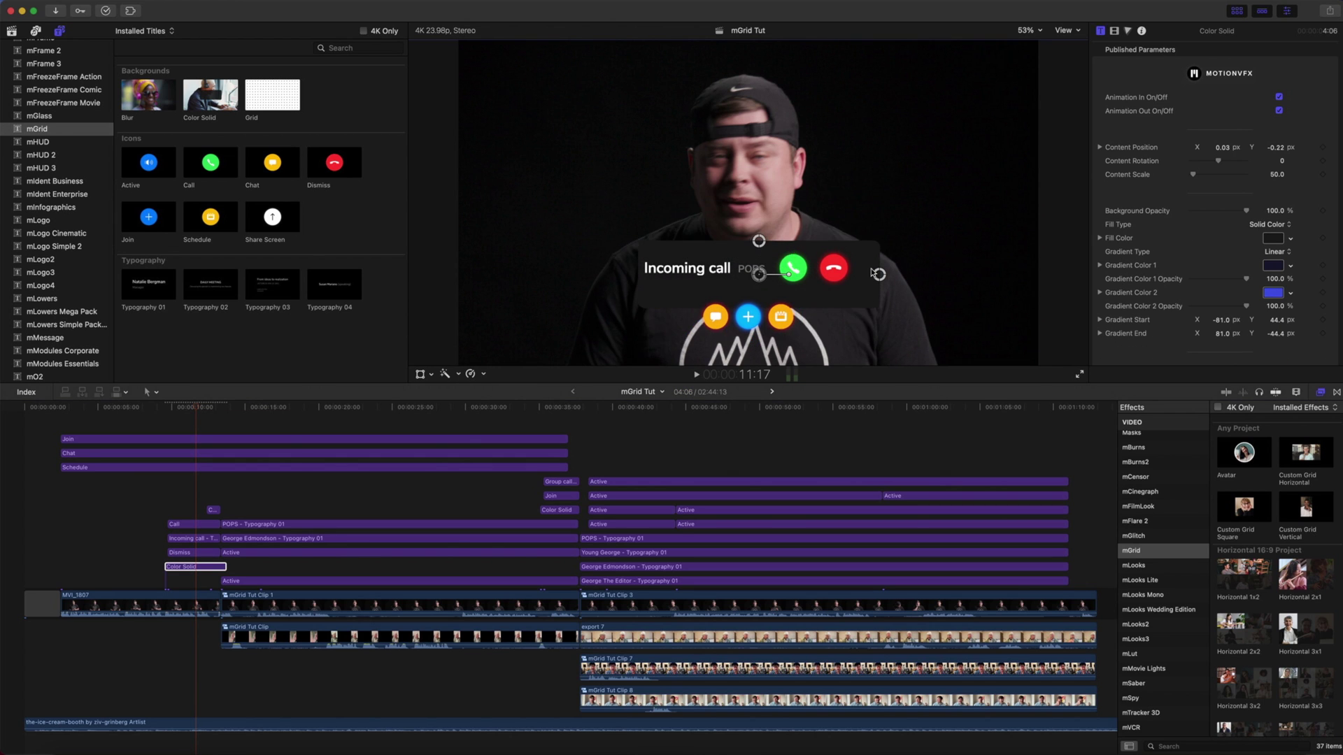
mouse_move(880, 275)
mouse_down()
mouse_move(847, 278)
mouse_move(880, 279)
mouse_up()
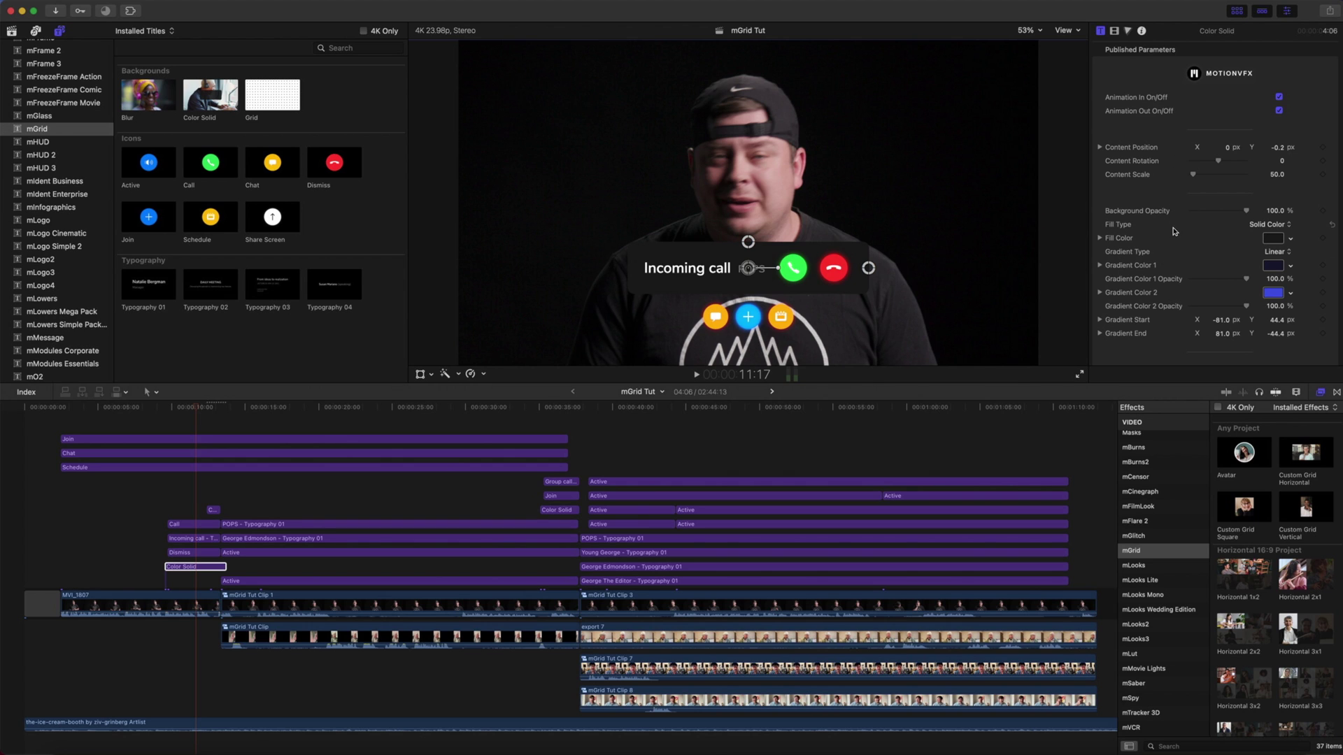
- Raise the Color Solid bar's Bar Height from 0.61 to 0.66 px
scroll(1174, 232, down, 1)
scroll(1174, 232, down, 3)
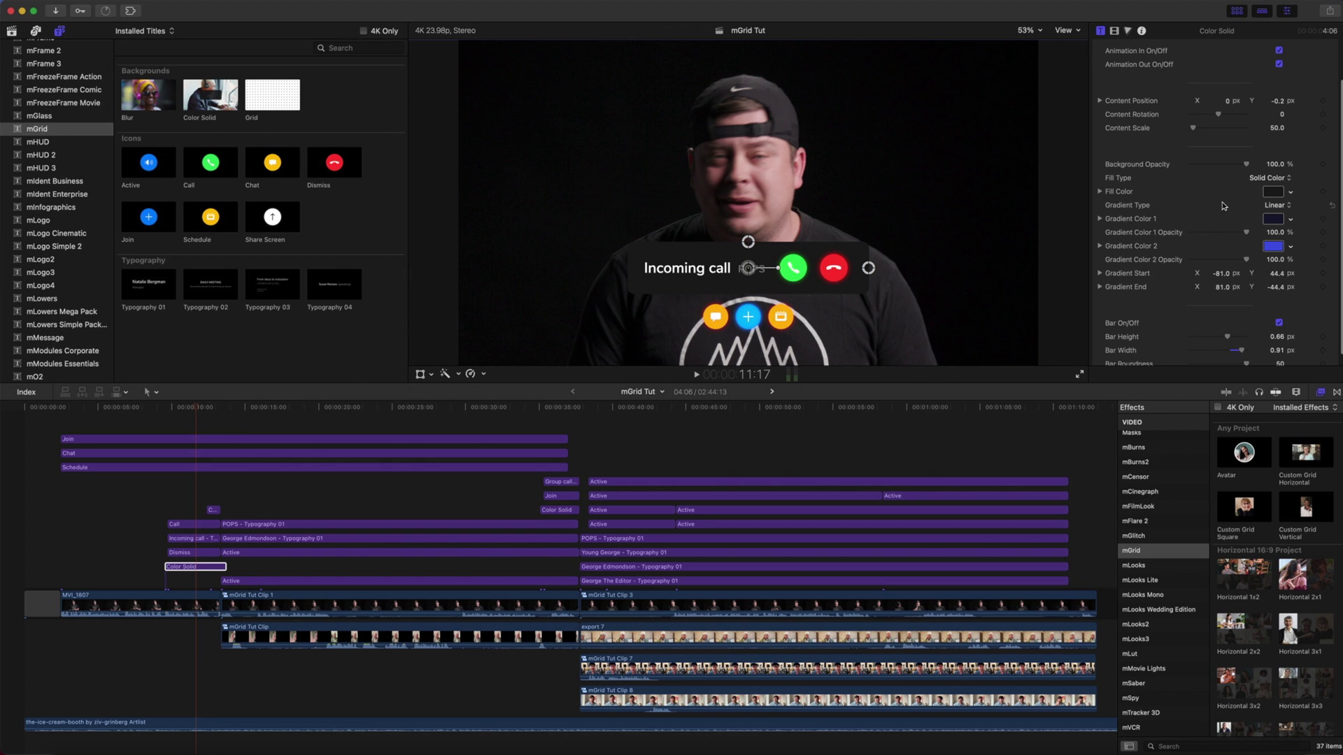
scroll(1175, 221, down, 1)
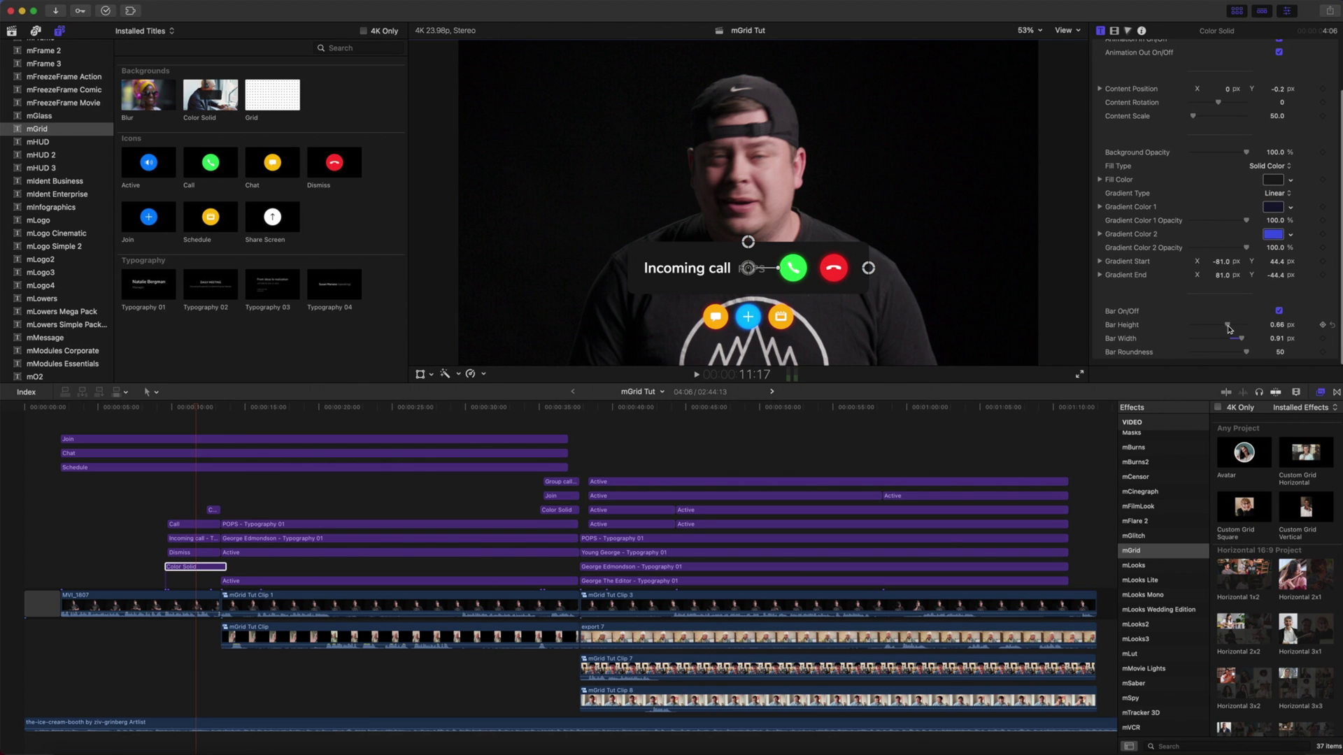
drag(1229, 327, 1226, 327)
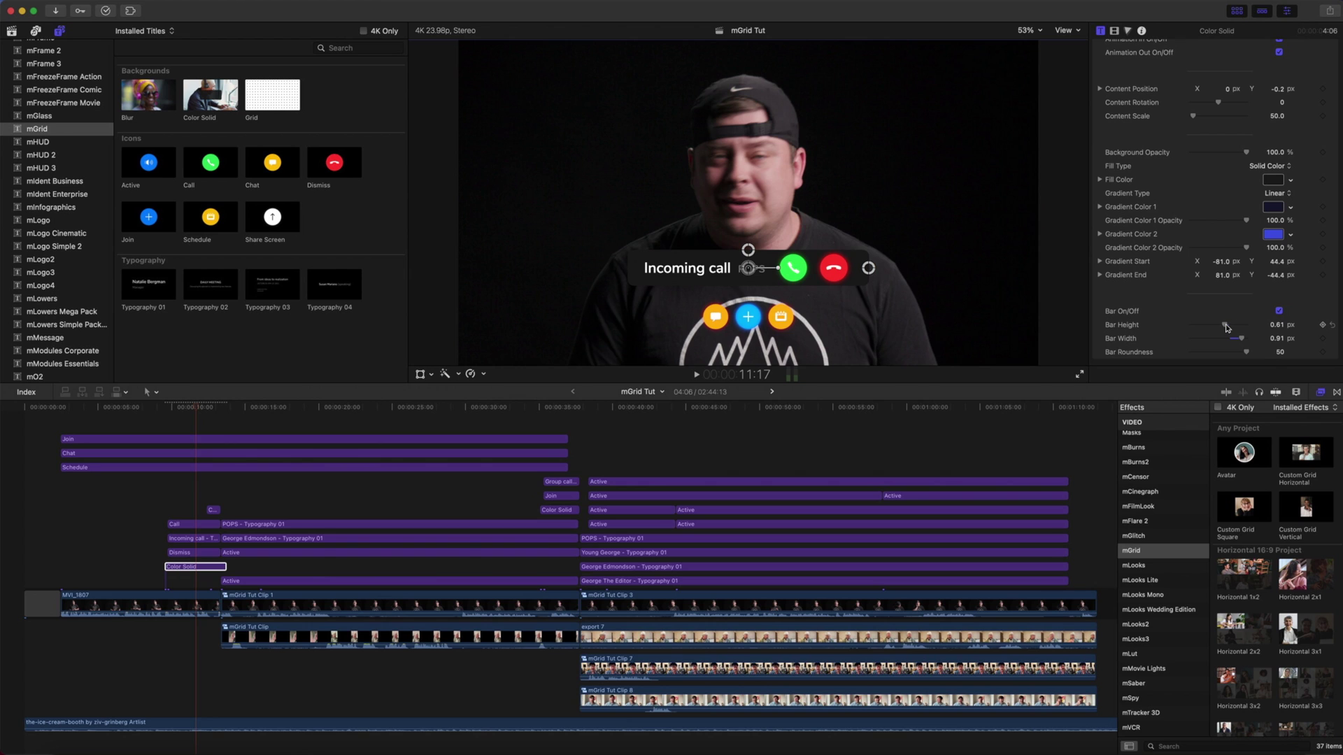
drag(1226, 327, 1227, 328)
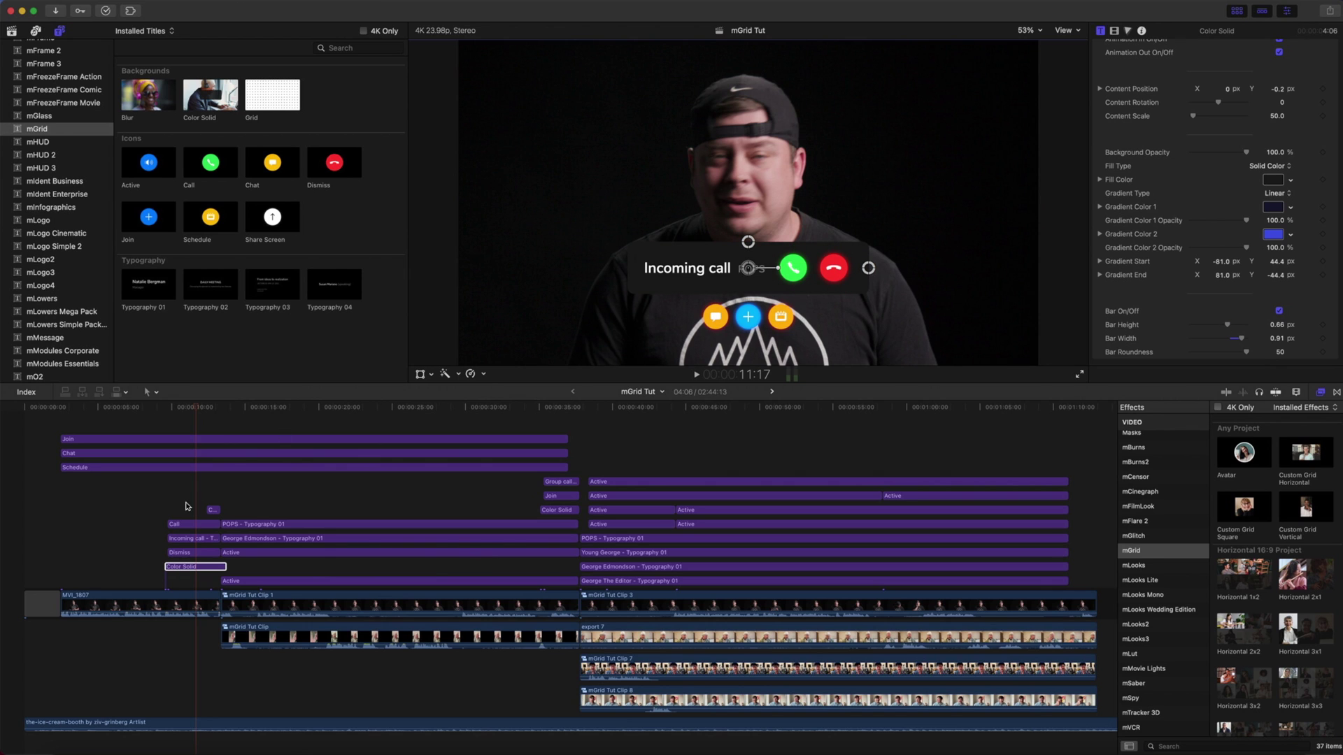
- Review the Dismiss icon and Incoming call title settings, then select the Call icon clip
click(193, 552)
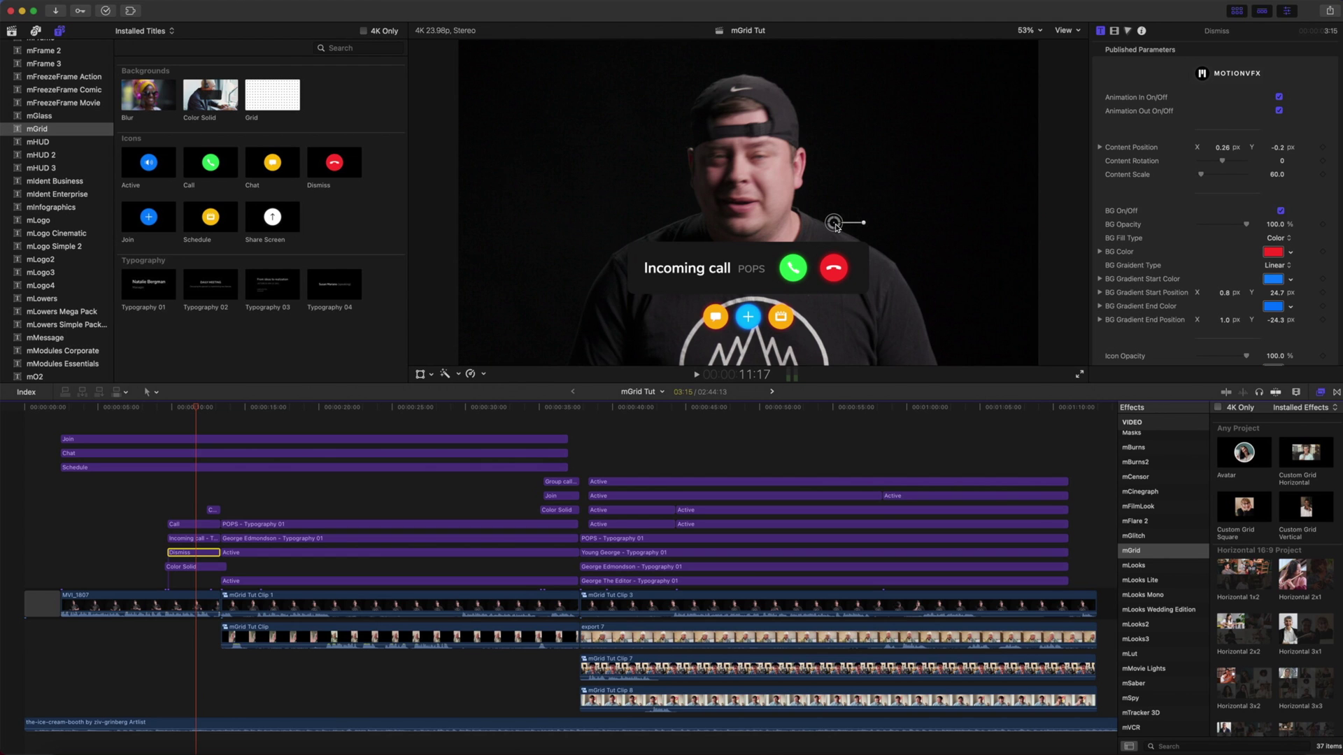
scroll(1127, 174, down, 3)
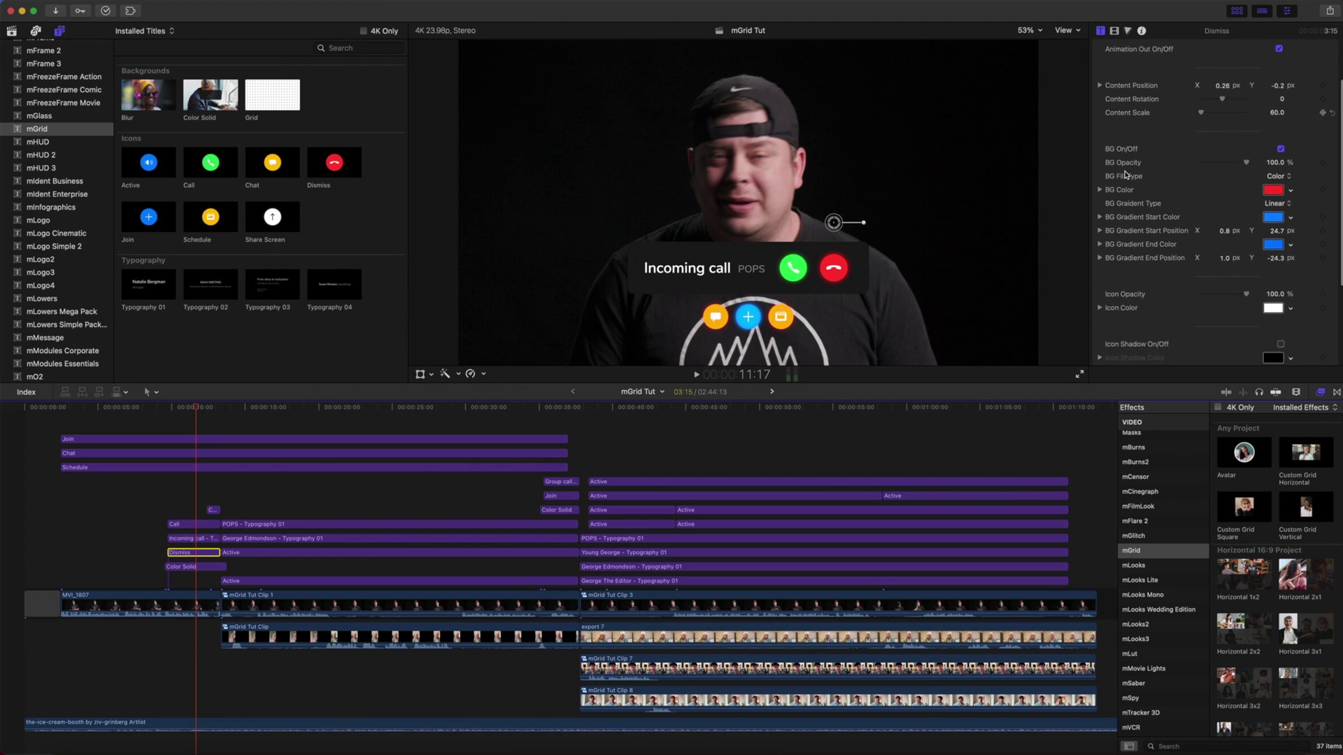
key(super+Up)
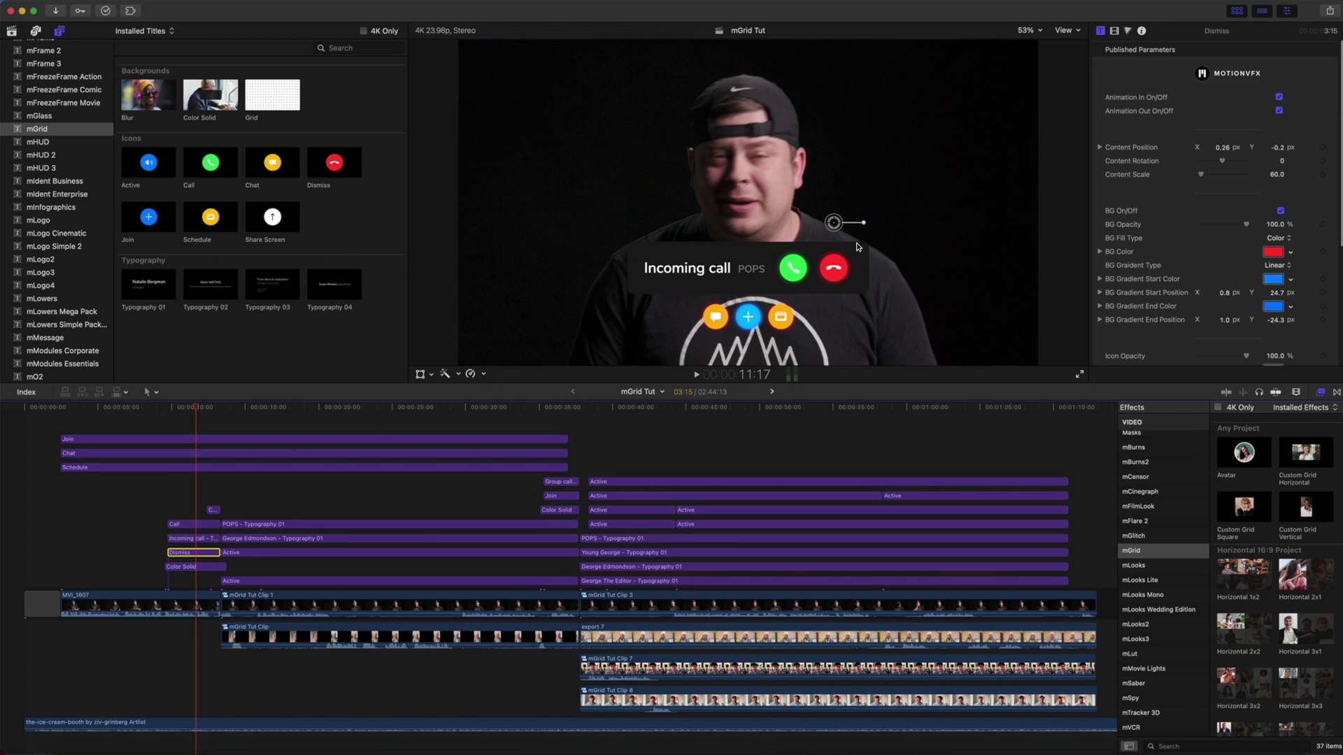
scroll(192, 482, right, 1)
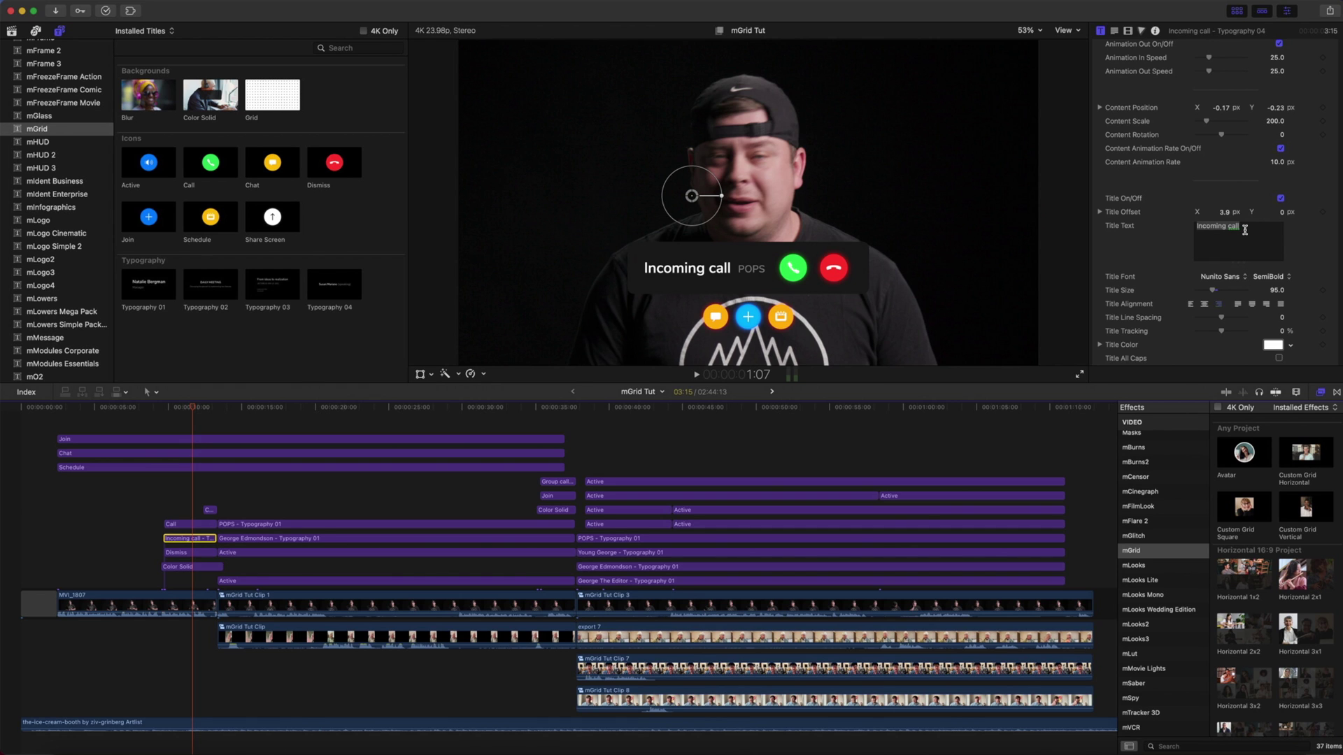
scroll(1145, 239, down, 5)
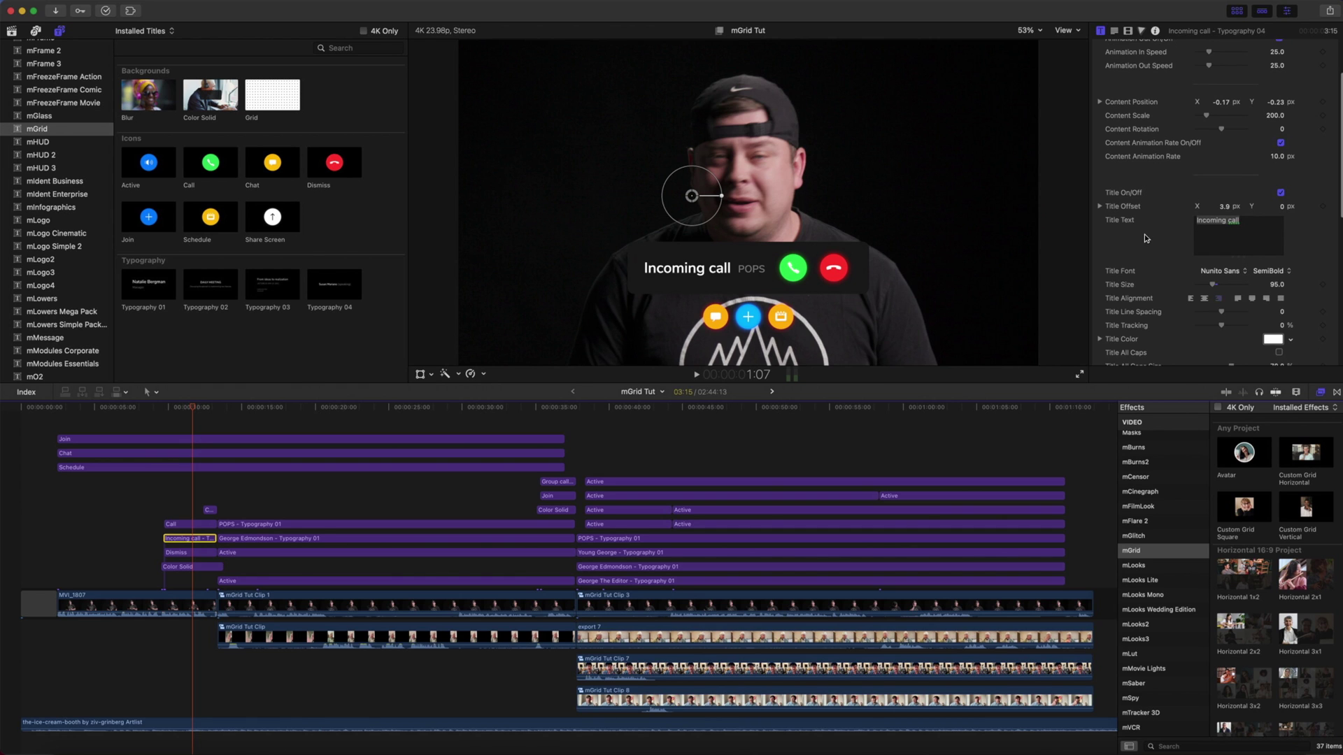
scroll(1145, 239, down, 2)
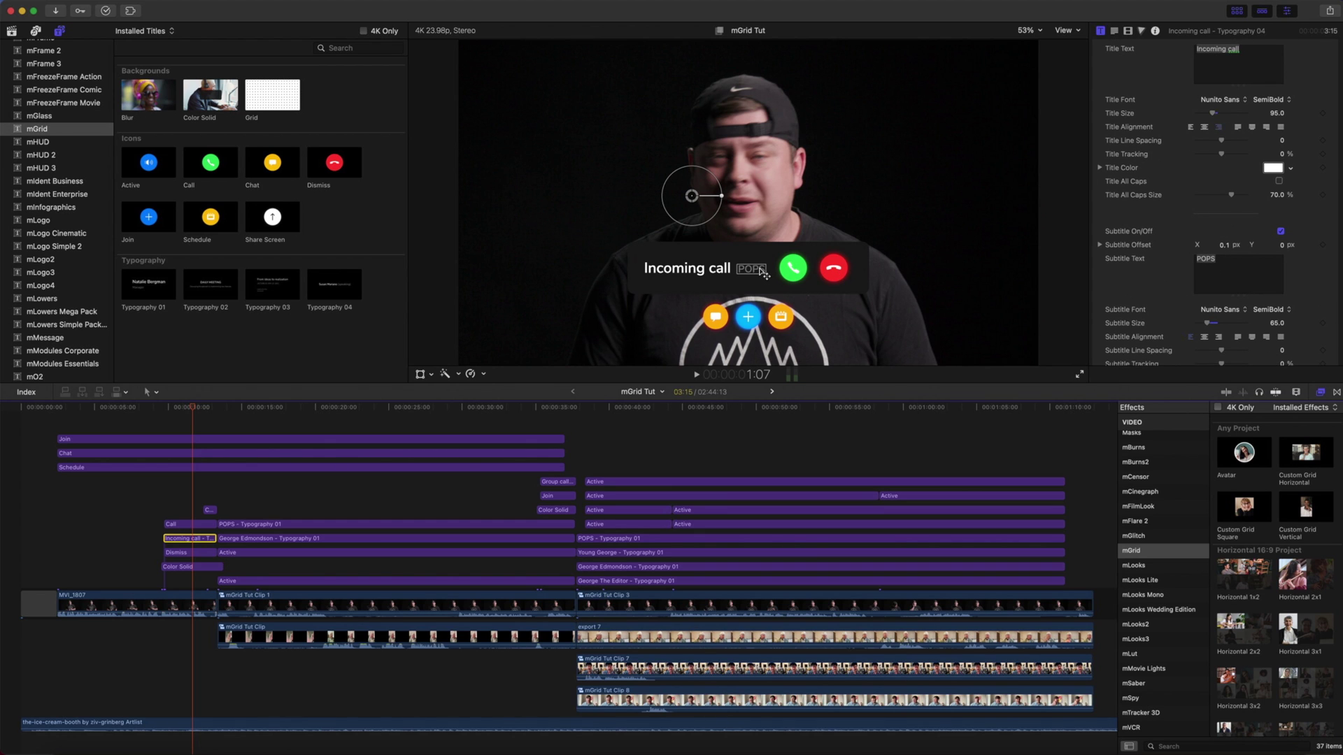
click(193, 526)
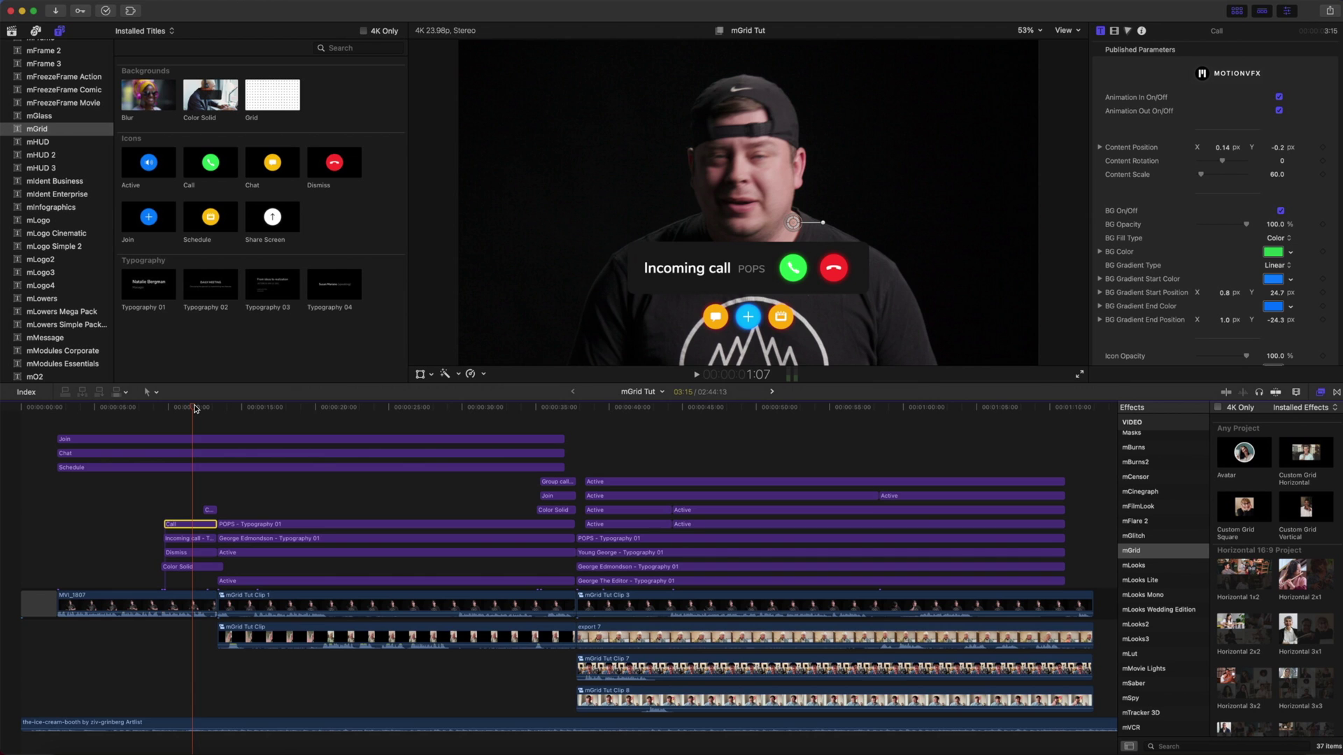
- Zoom the timeline in, select the short second Call clip, and preview around 12:20
key(super+equal)
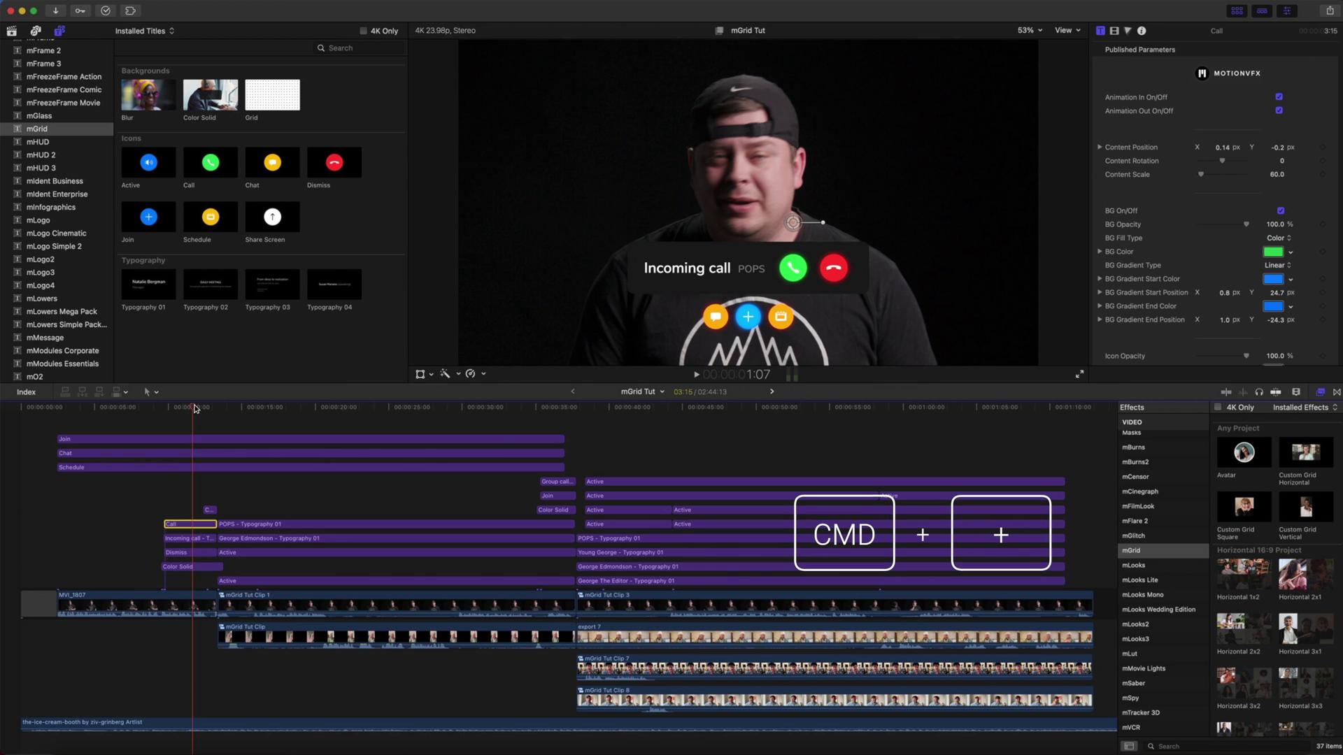
key(super+equal)
key(super+equal)
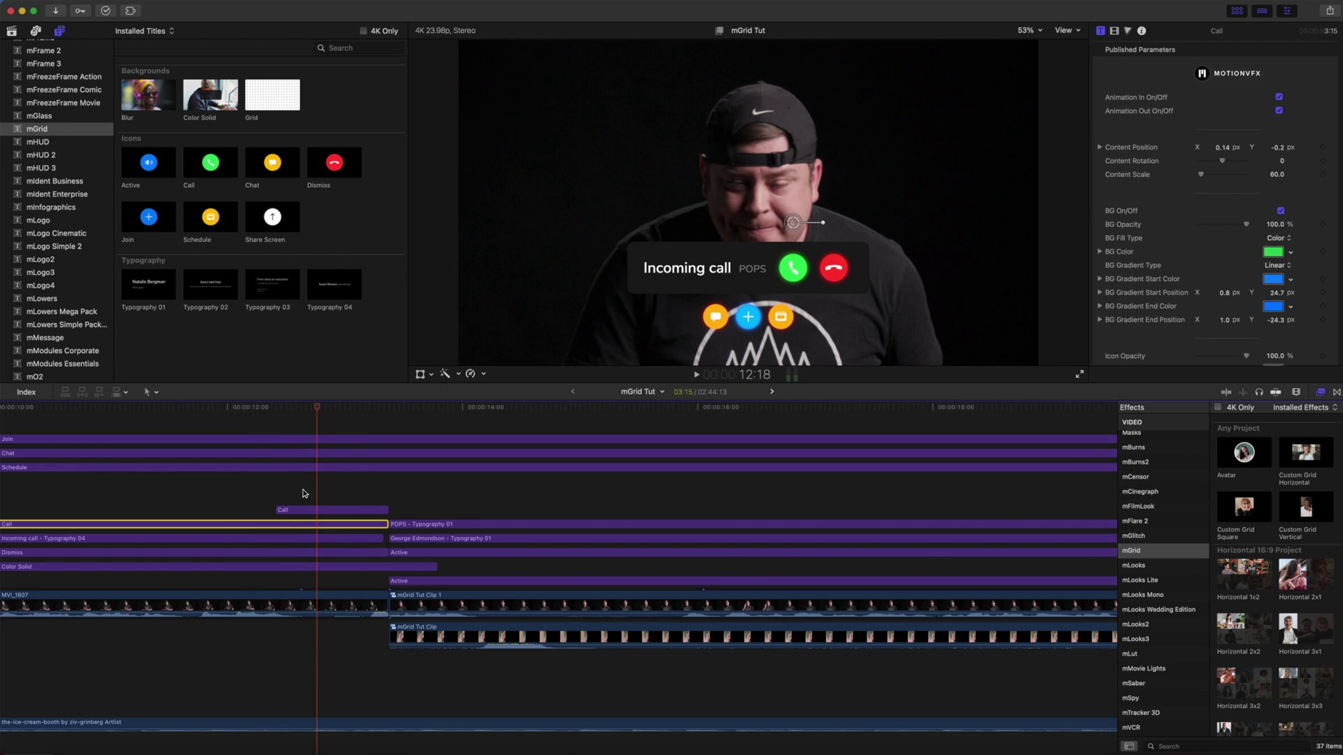
click(317, 510)
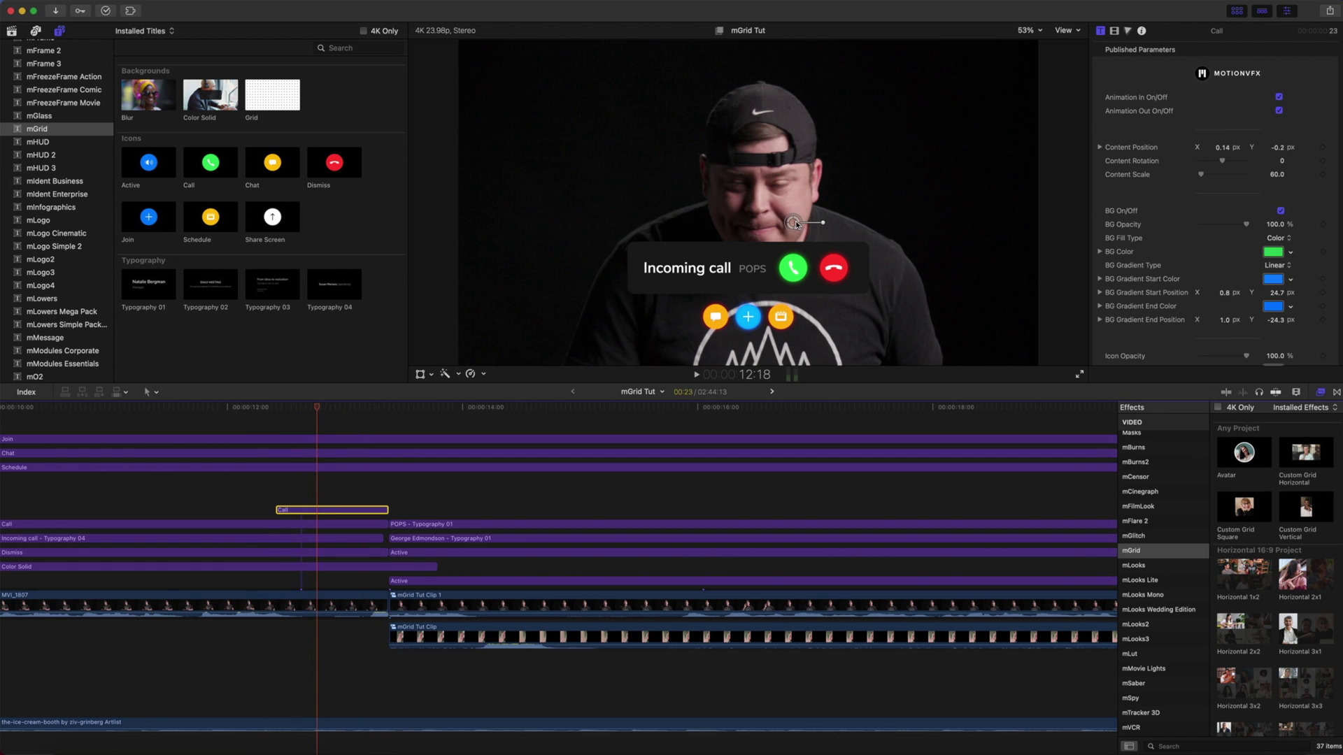
mouse_move(798, 226)
mouse_down()
mouse_move(773, 188)
mouse_move(798, 225)
mouse_up()
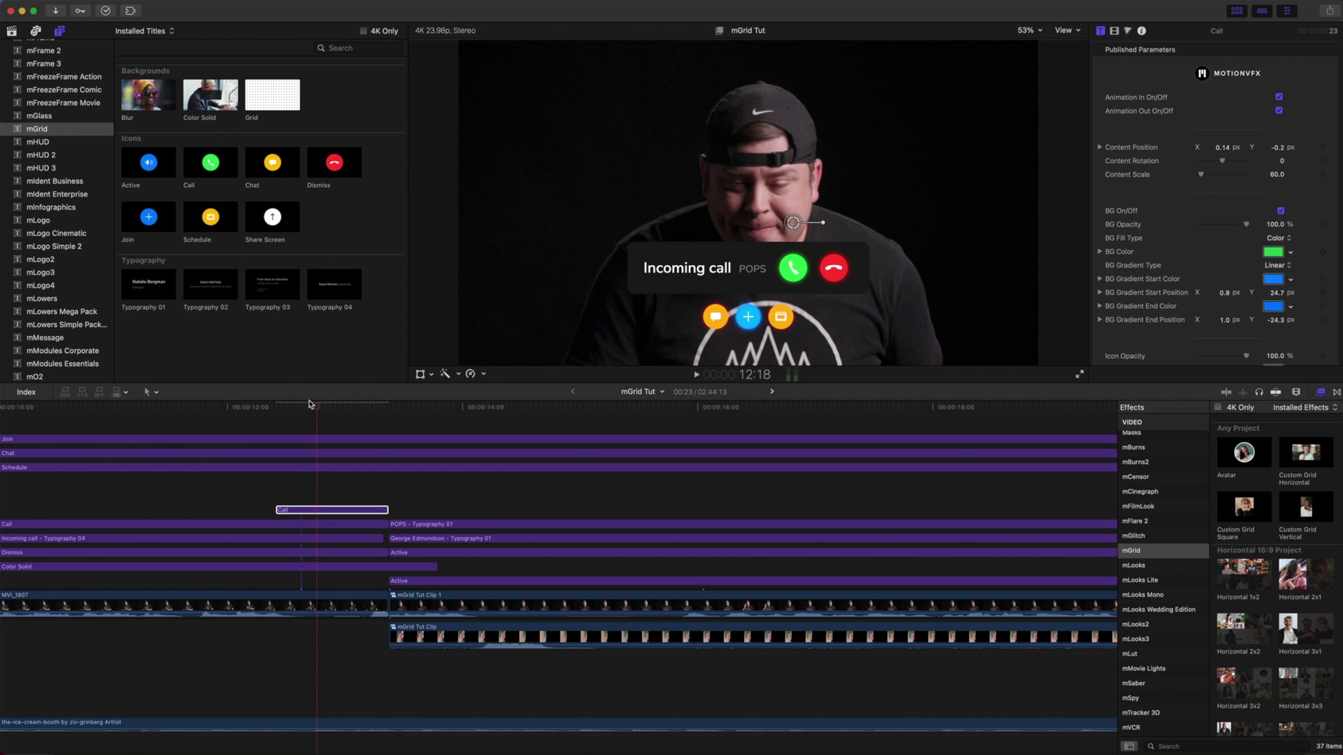
drag(314, 412, 364, 411)
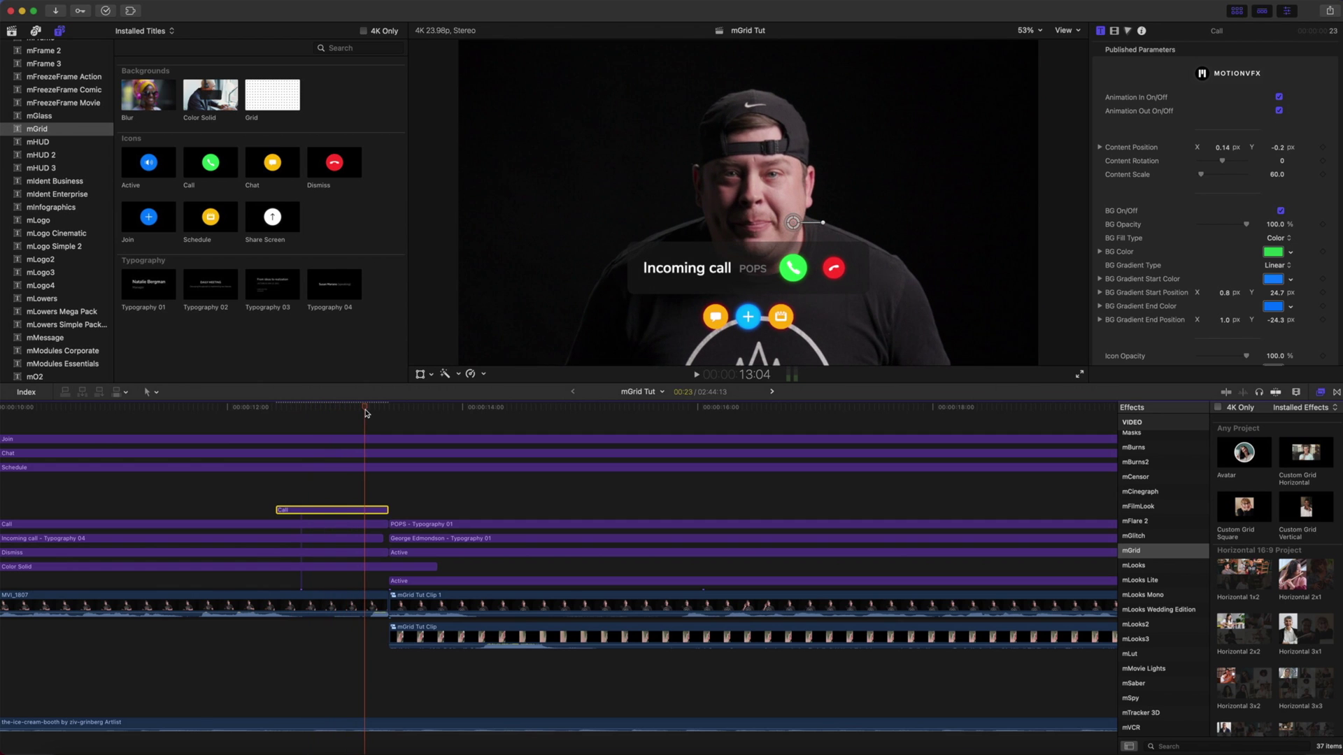
double_click(394, 600)
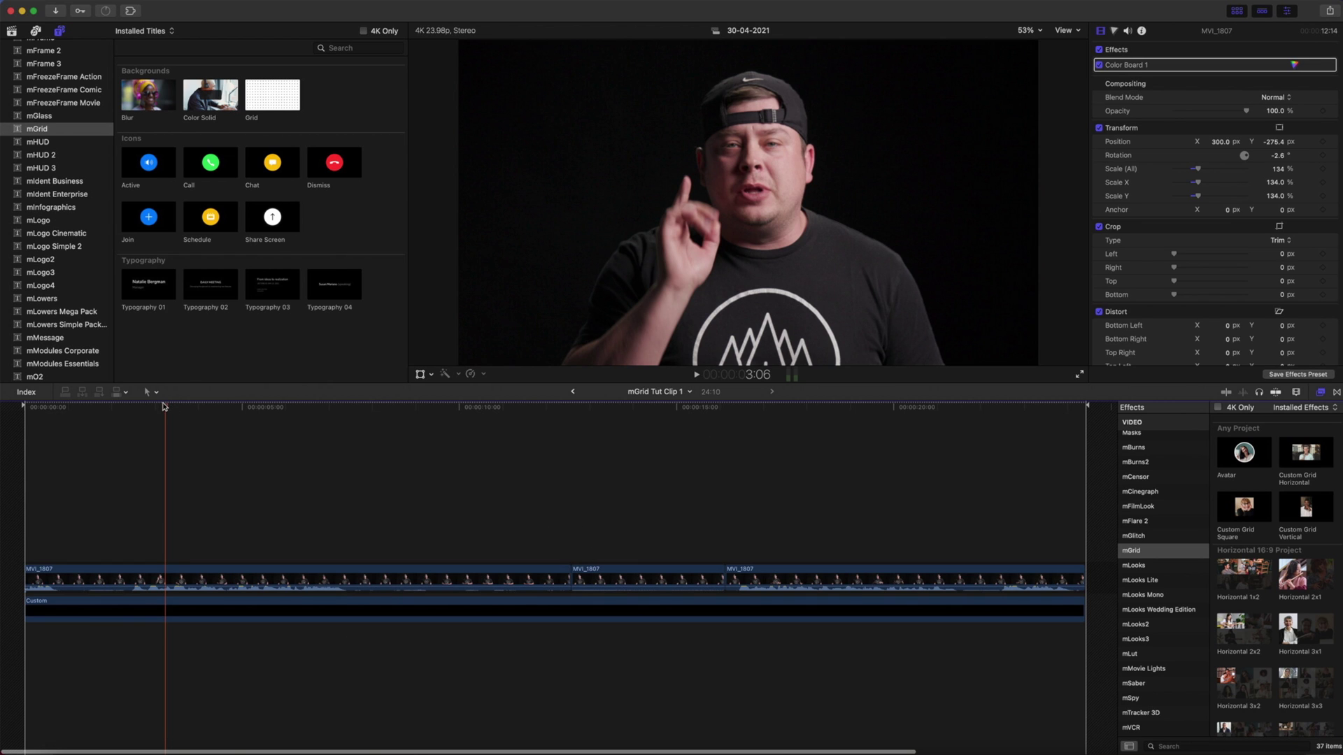
click(242, 428)
drag(278, 425, 536, 463)
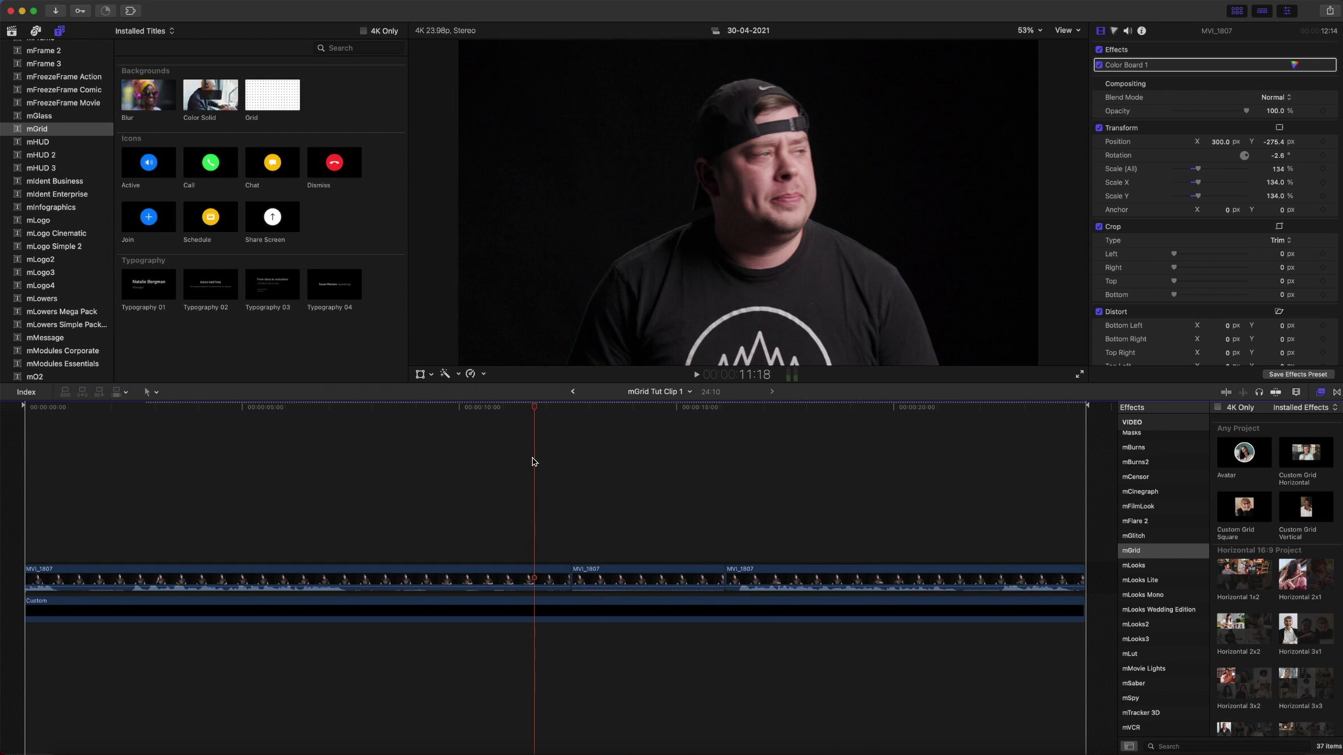
click(573, 392)
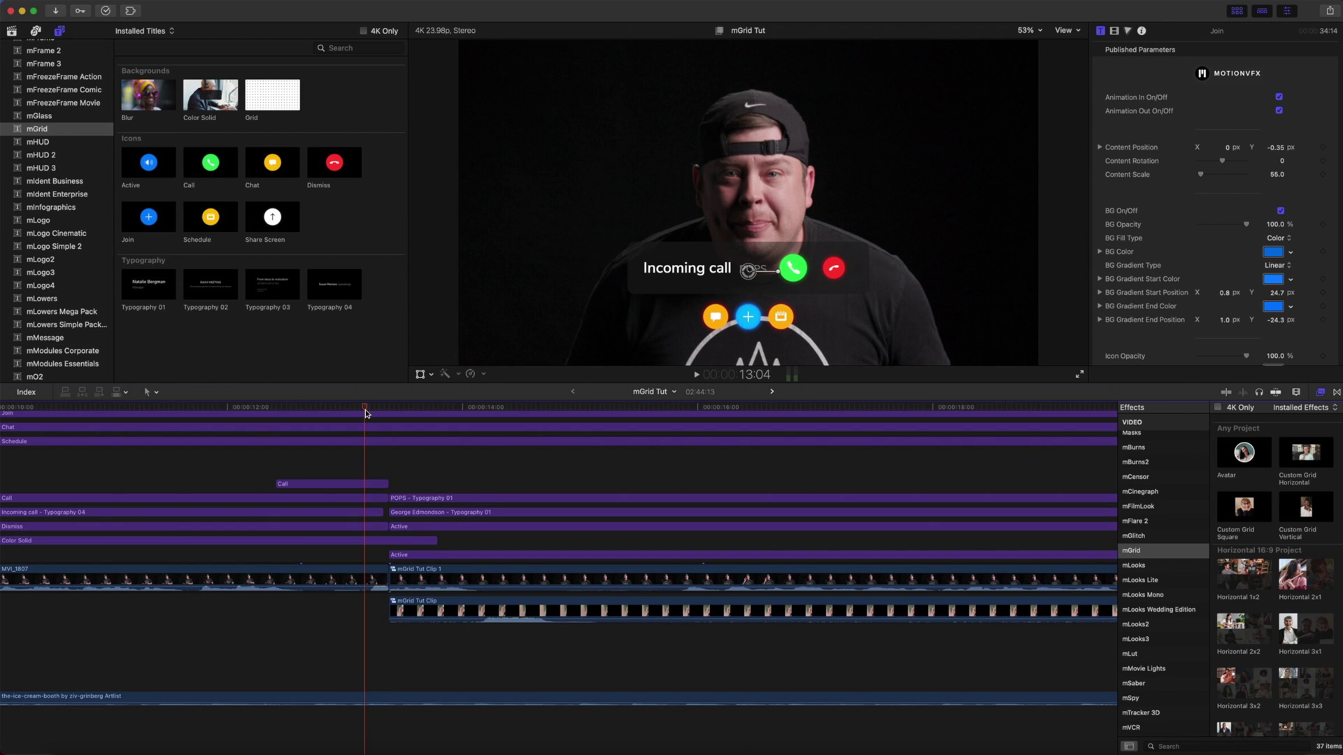
- Move the playhead to 14:10 and show mGrid Tut Clip 1's Horizontal 2x1 controls
drag(365, 409, 400, 412)
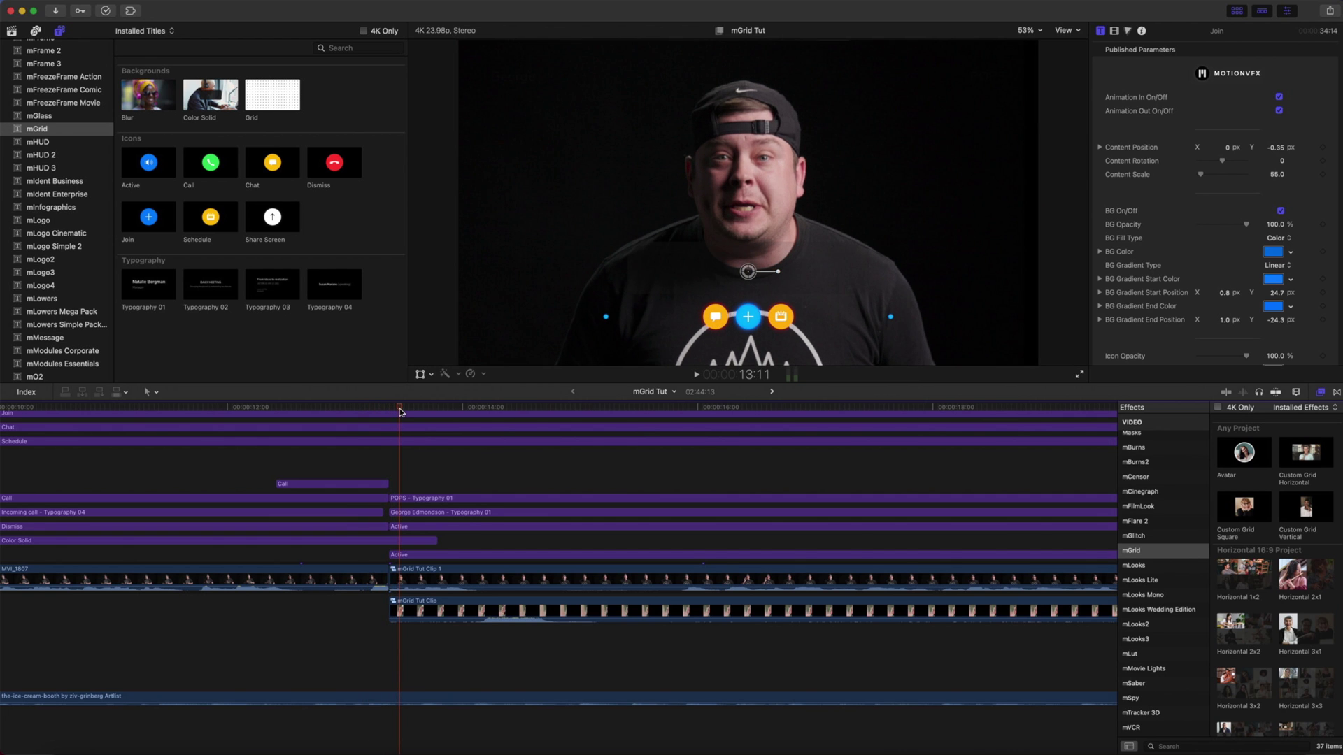
click(406, 575)
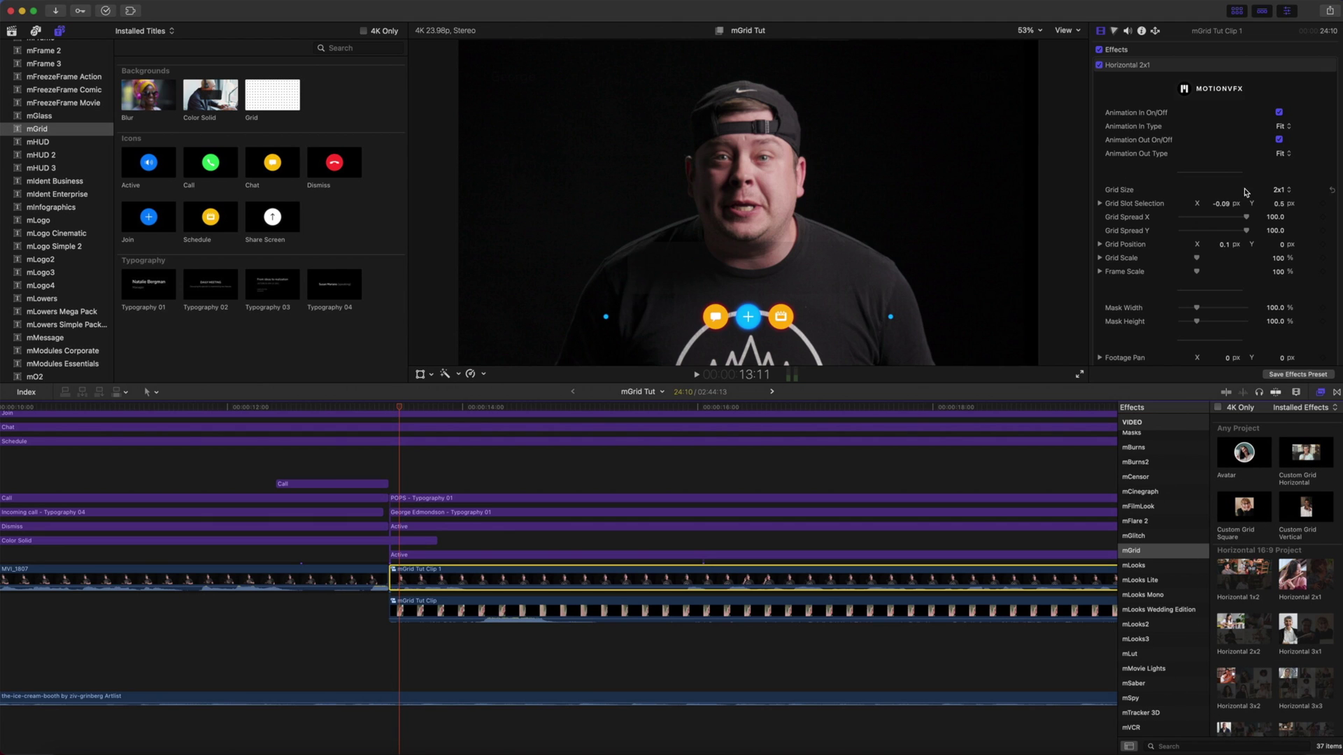
drag(400, 411, 514, 412)
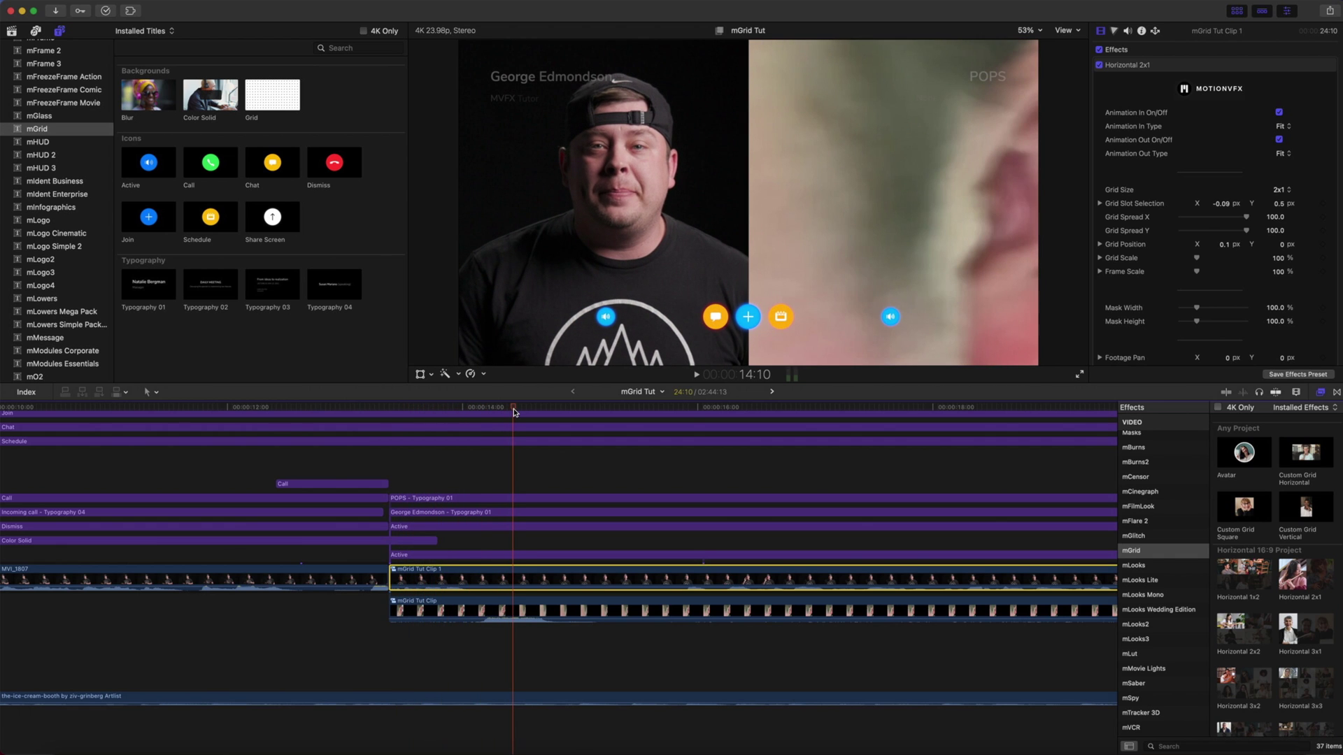
click(517, 608)
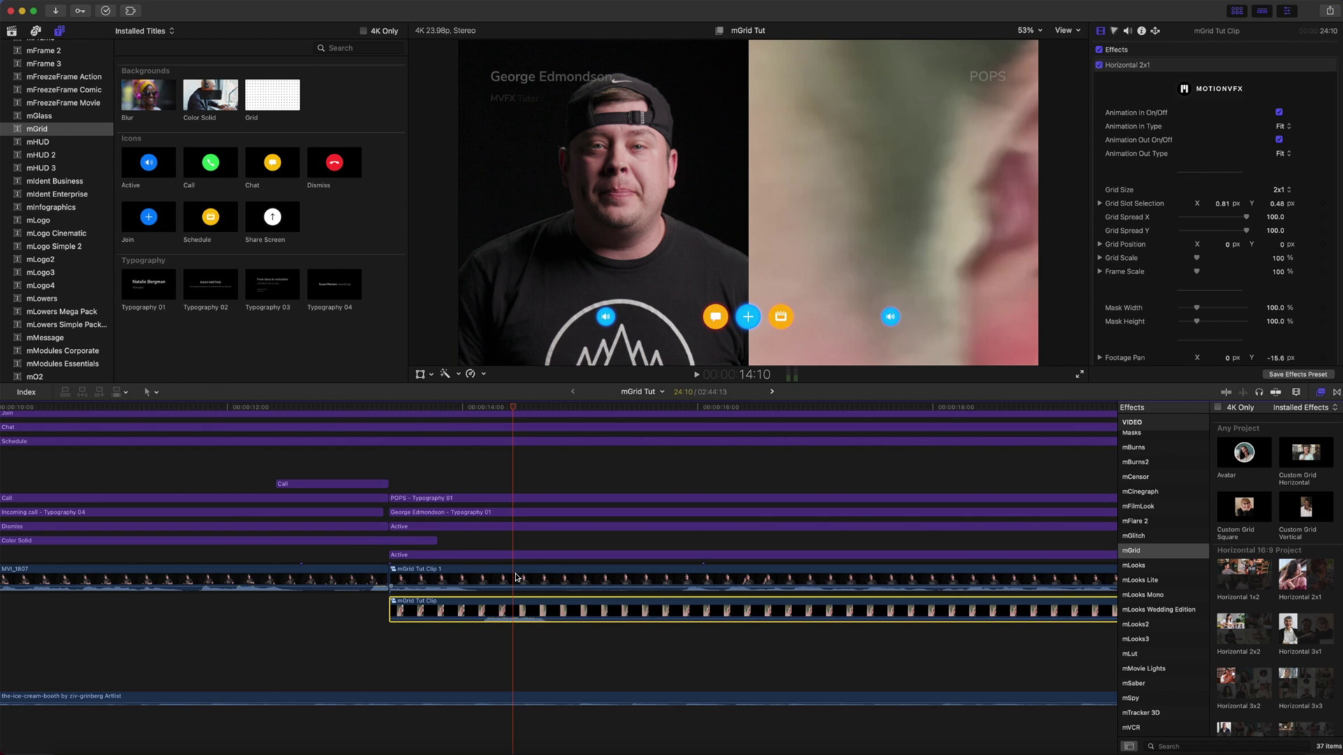
click(517, 578)
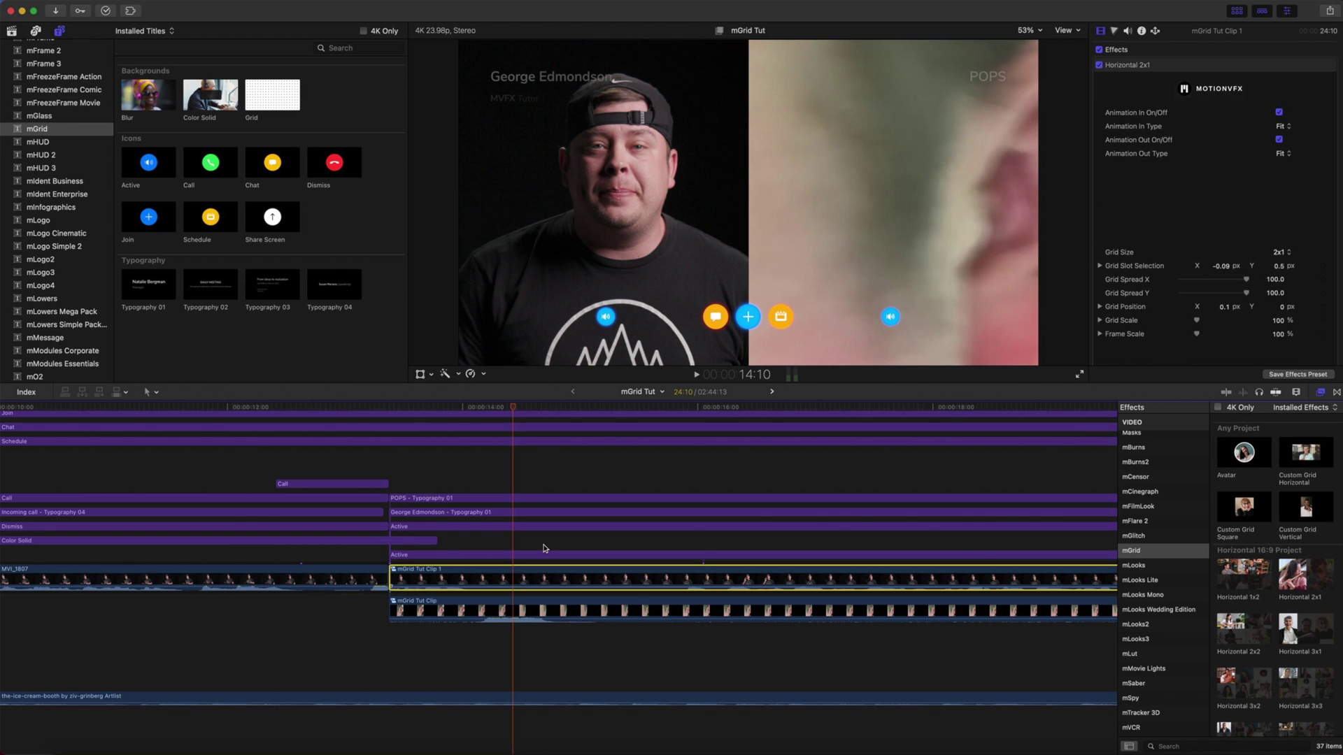
click(1110, 82)
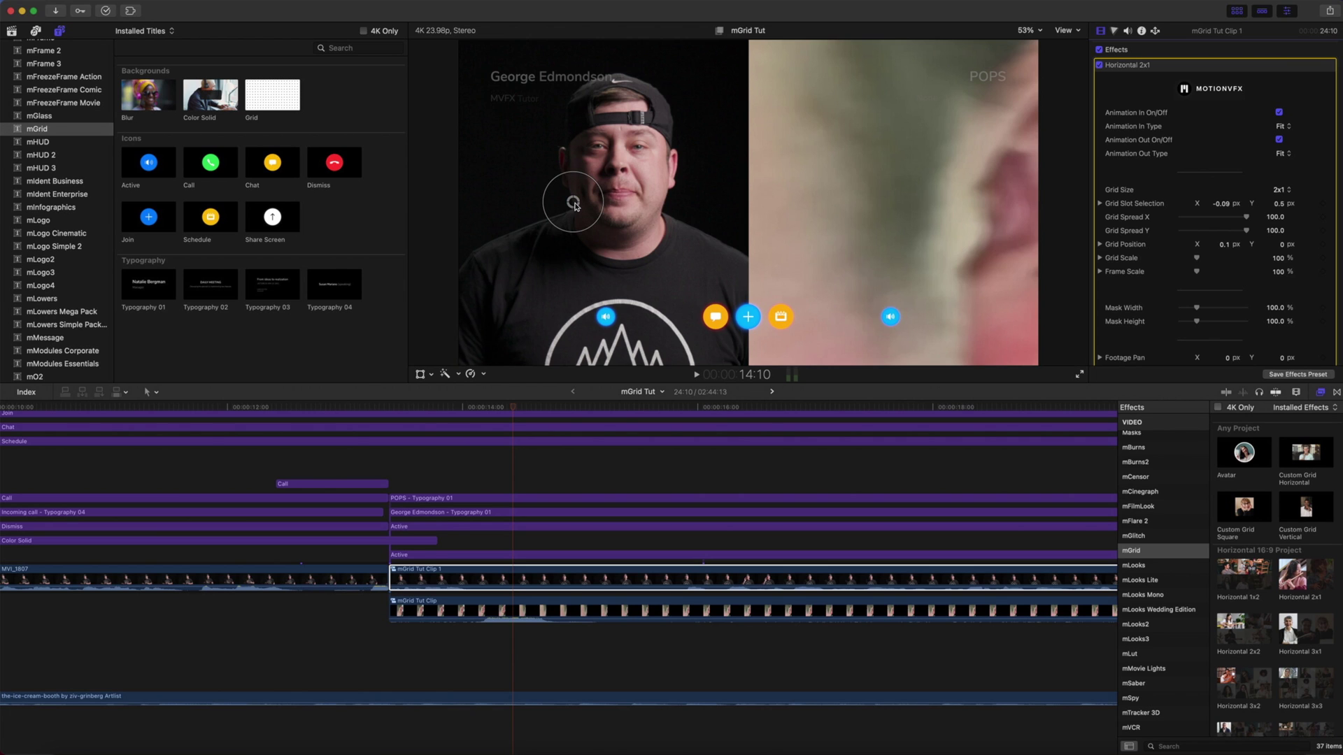
- Drag the Horizontal 2x1 footage right and left to settle Grid Slot Selection X near 0.11
drag(573, 202, 697, 211)
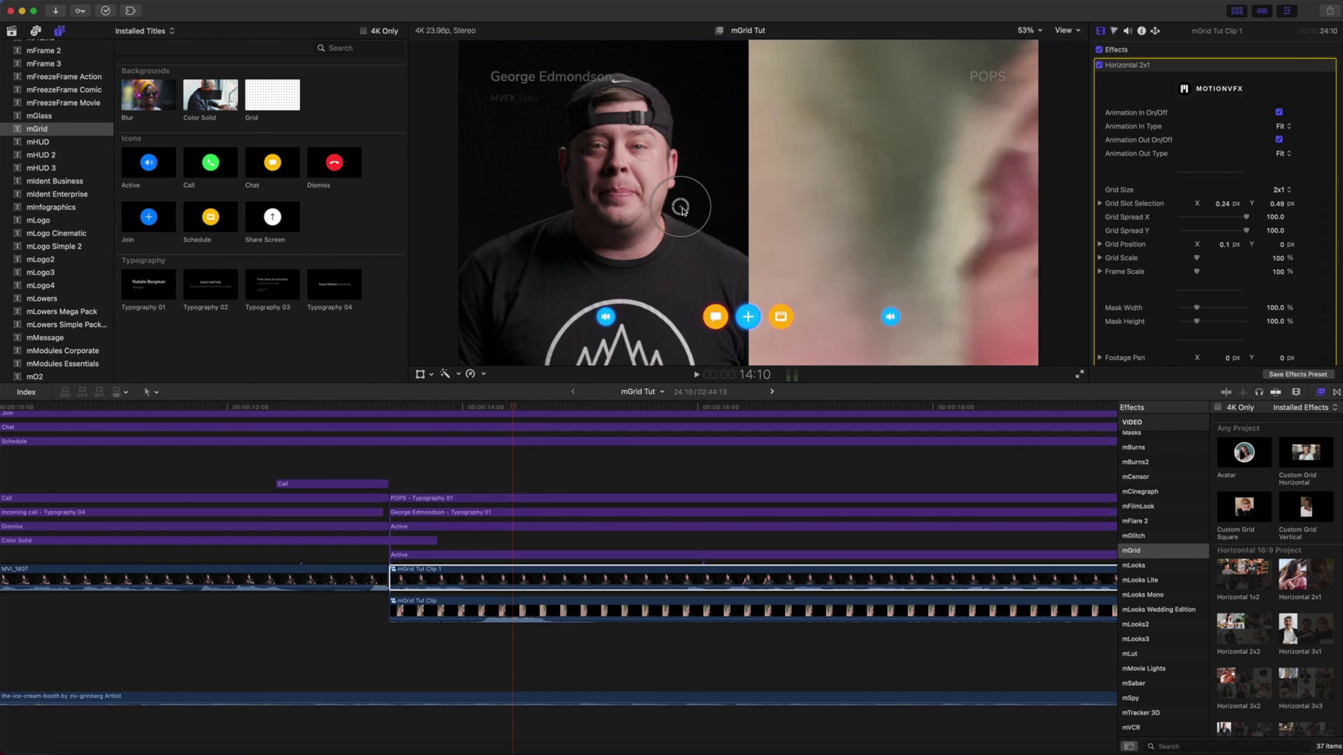
drag(682, 209, 639, 208)
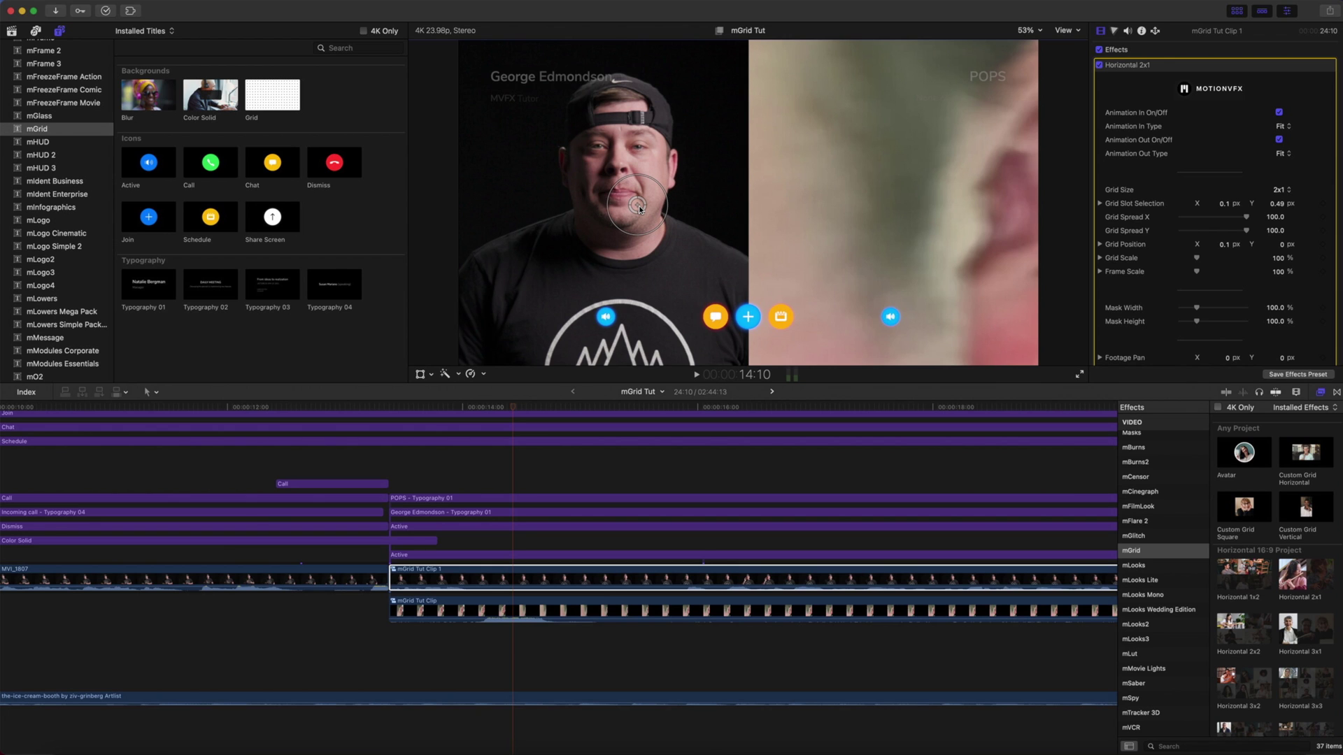
drag(638, 208, 696, 204)
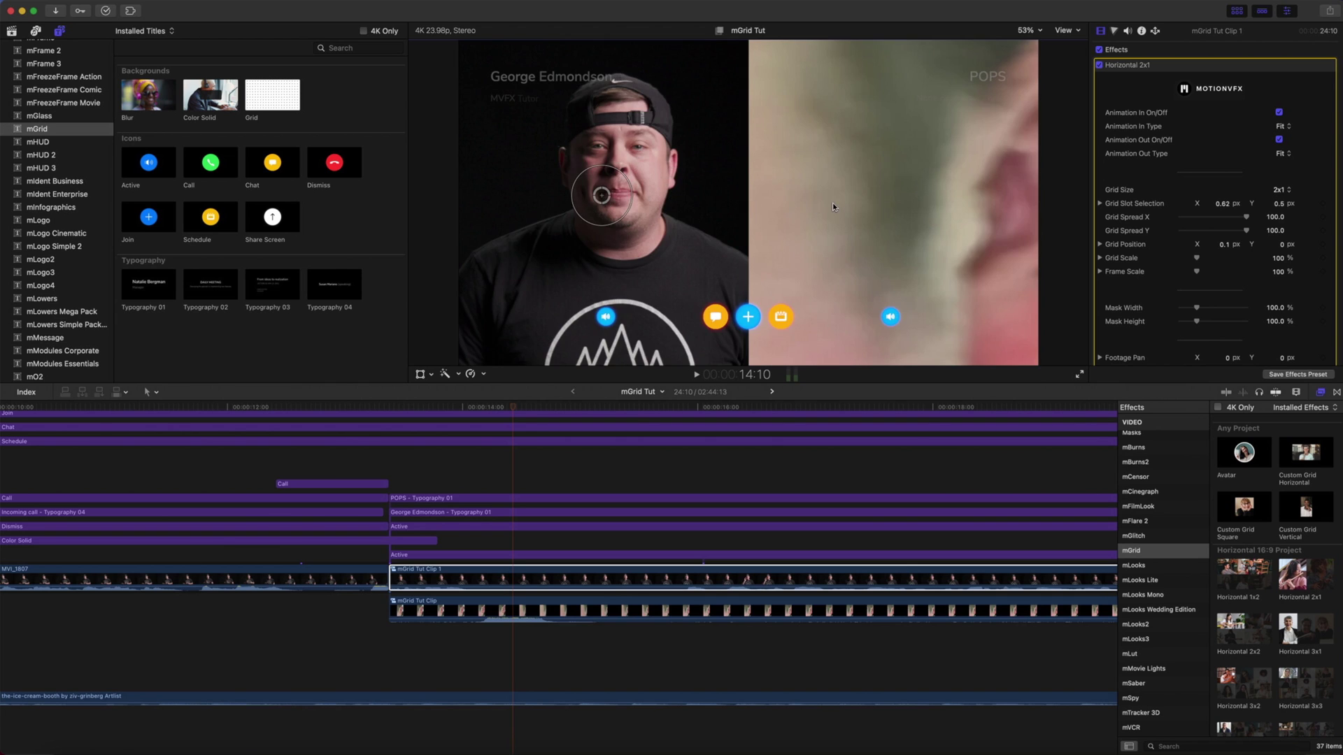
drag(833, 207, 640, 204)
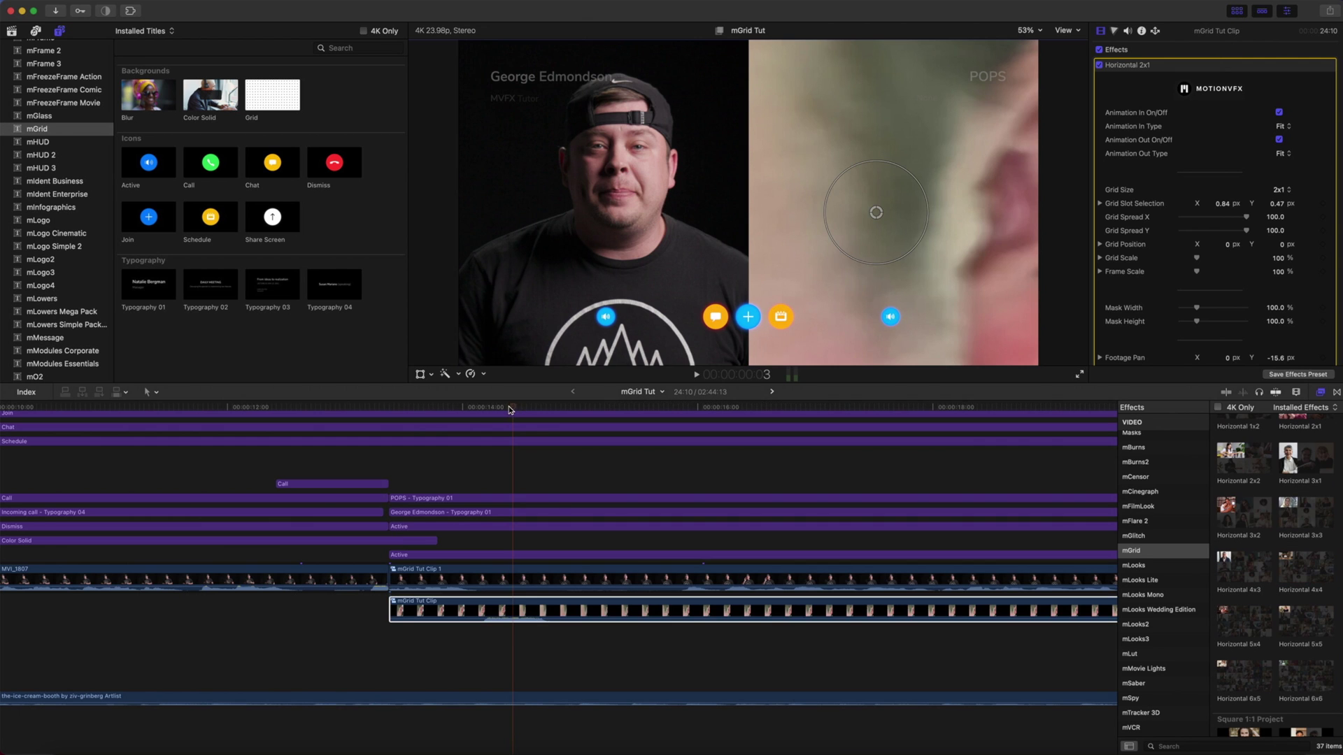
drag(510, 410, 406, 410)
scroll(403, 436, up, 2)
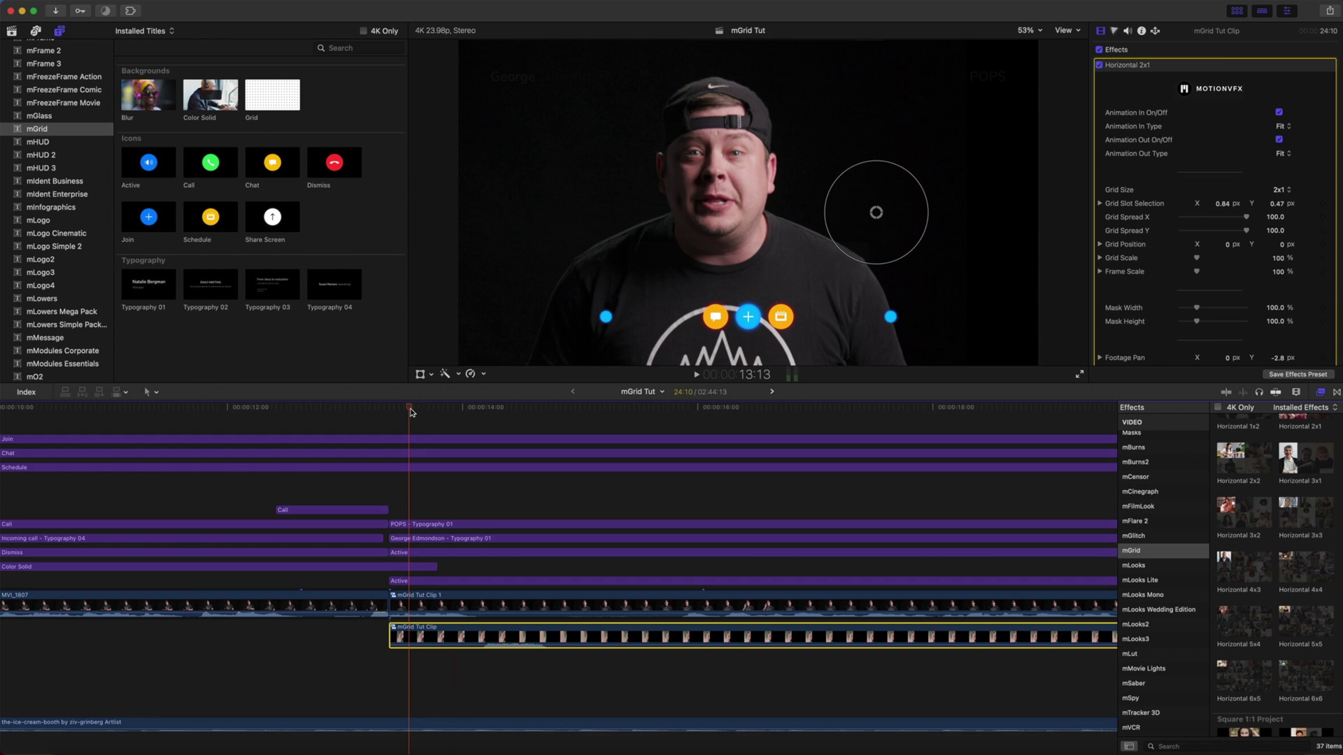
- Move to 16:21 and select the left-slot speaker name title
drag(411, 412, 801, 432)
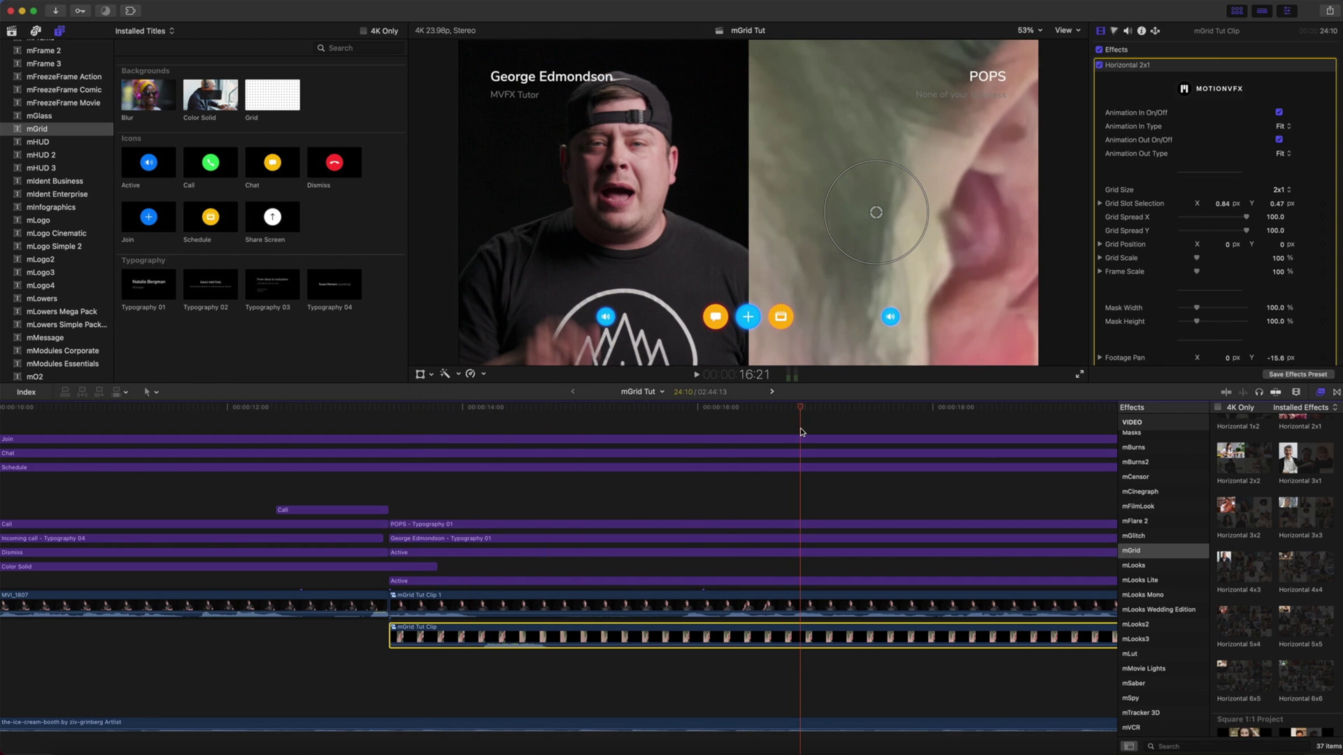
click(803, 531)
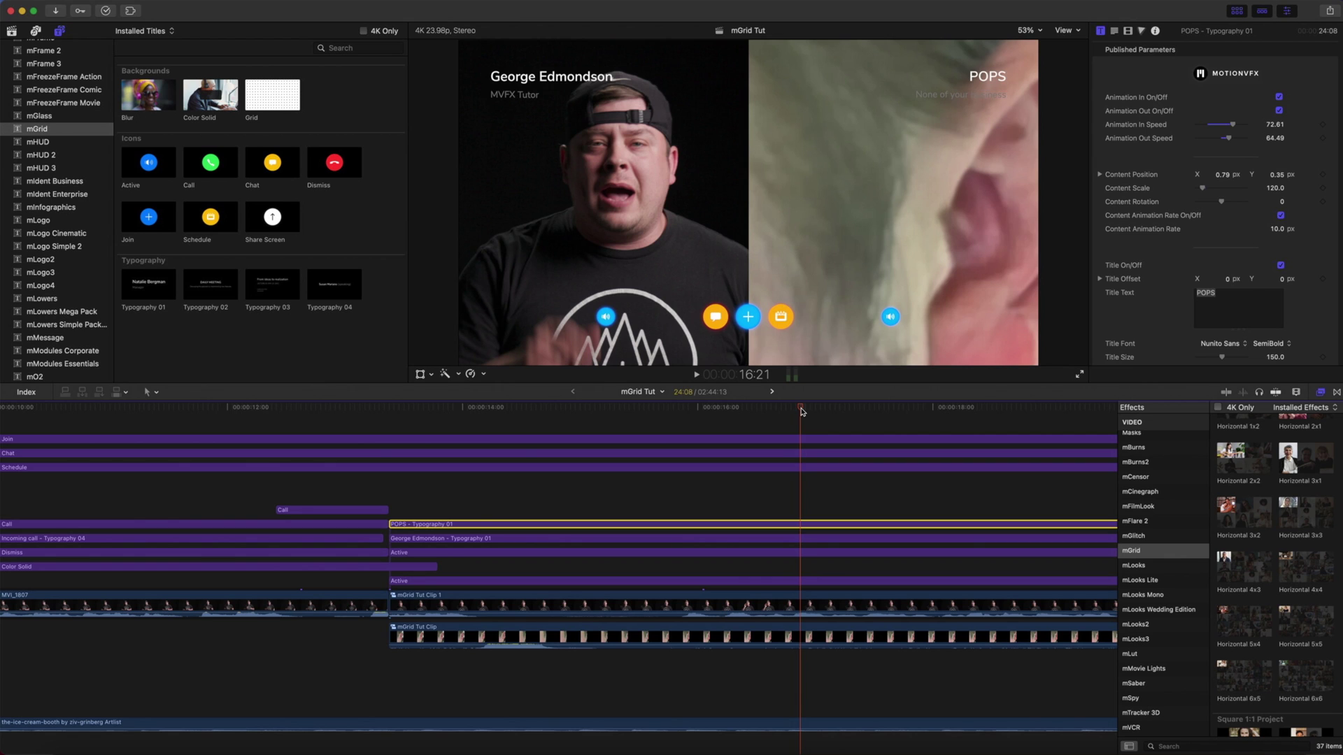
click(799, 539)
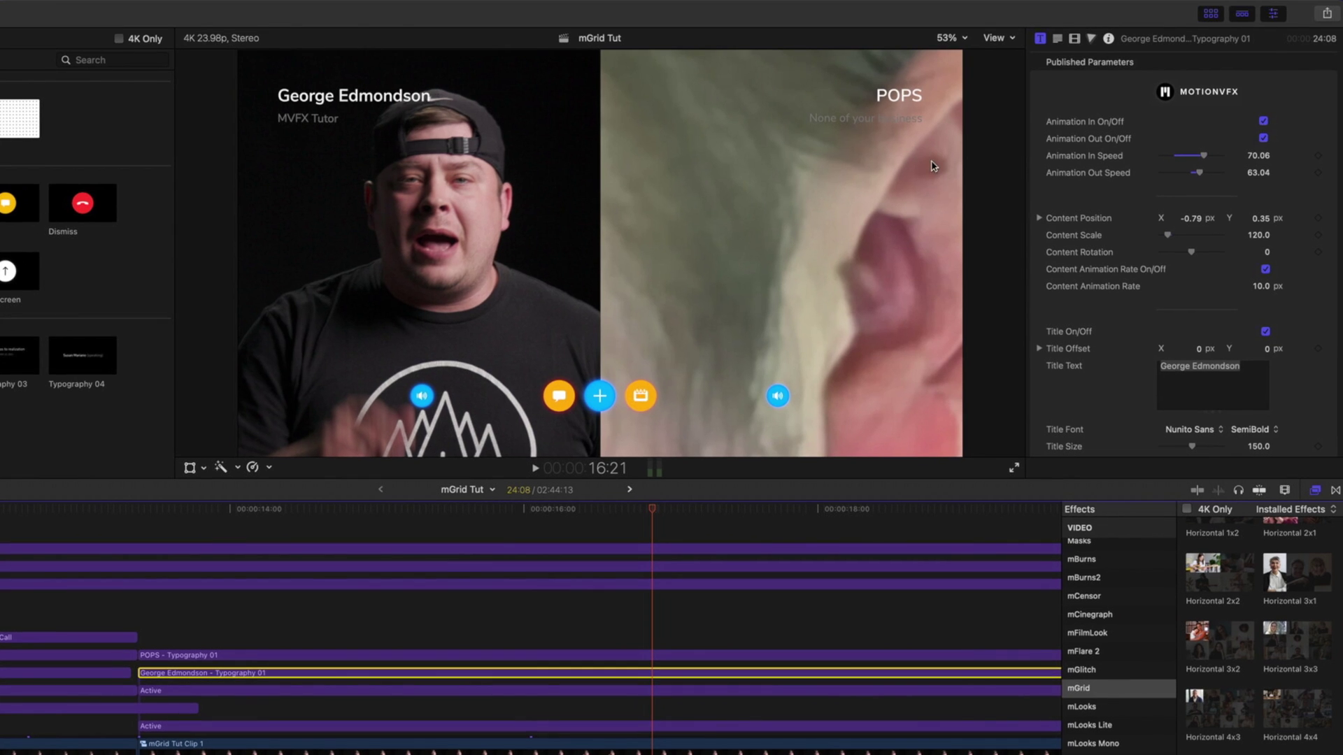
- Set the viewer to 25%, nudge the left name title down, then switch the viewer to Fit
click(966, 41)
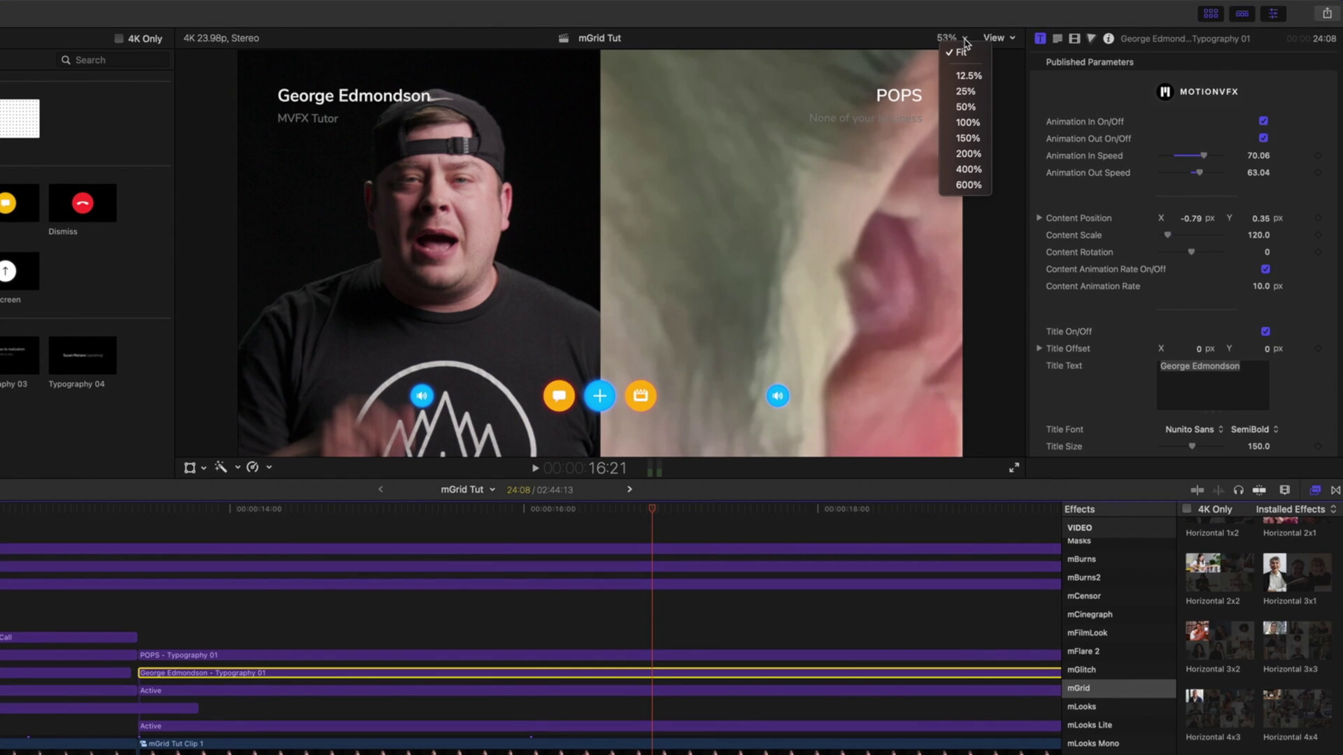
click(966, 92)
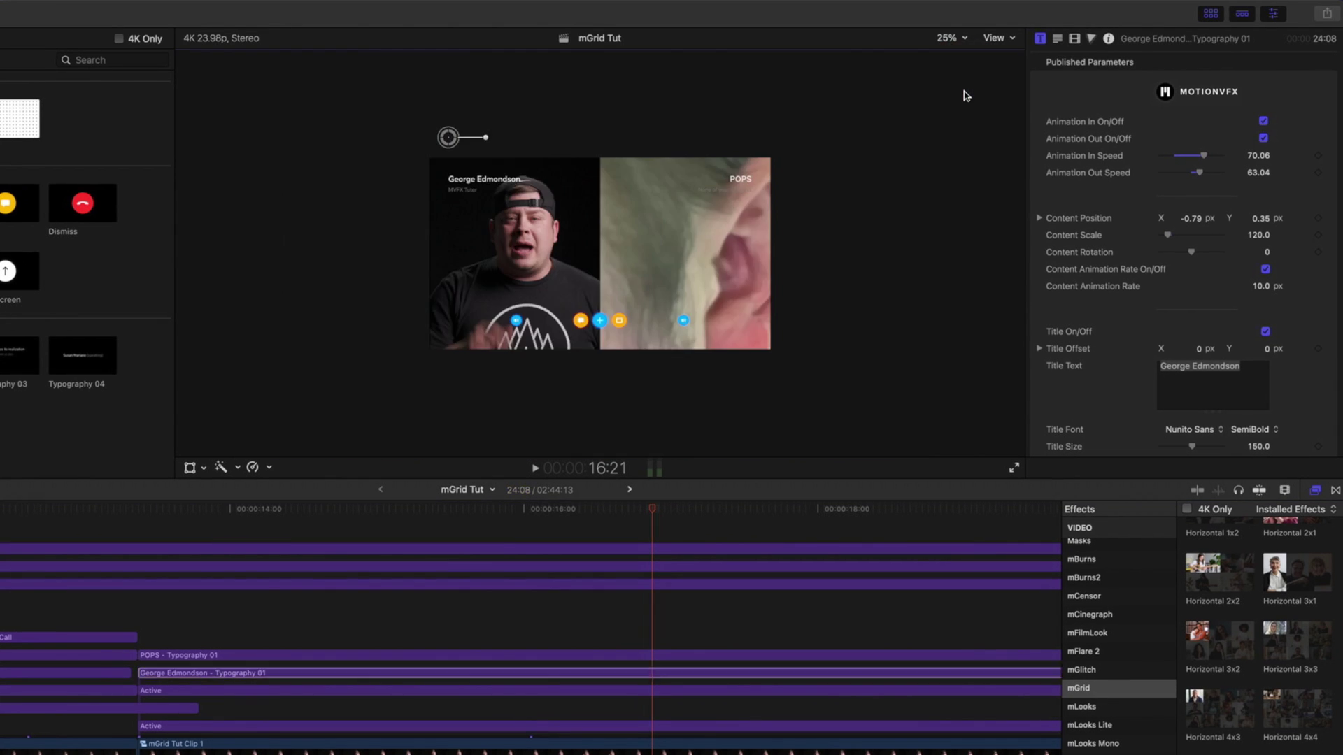
drag(453, 143, 494, 197)
click(946, 39)
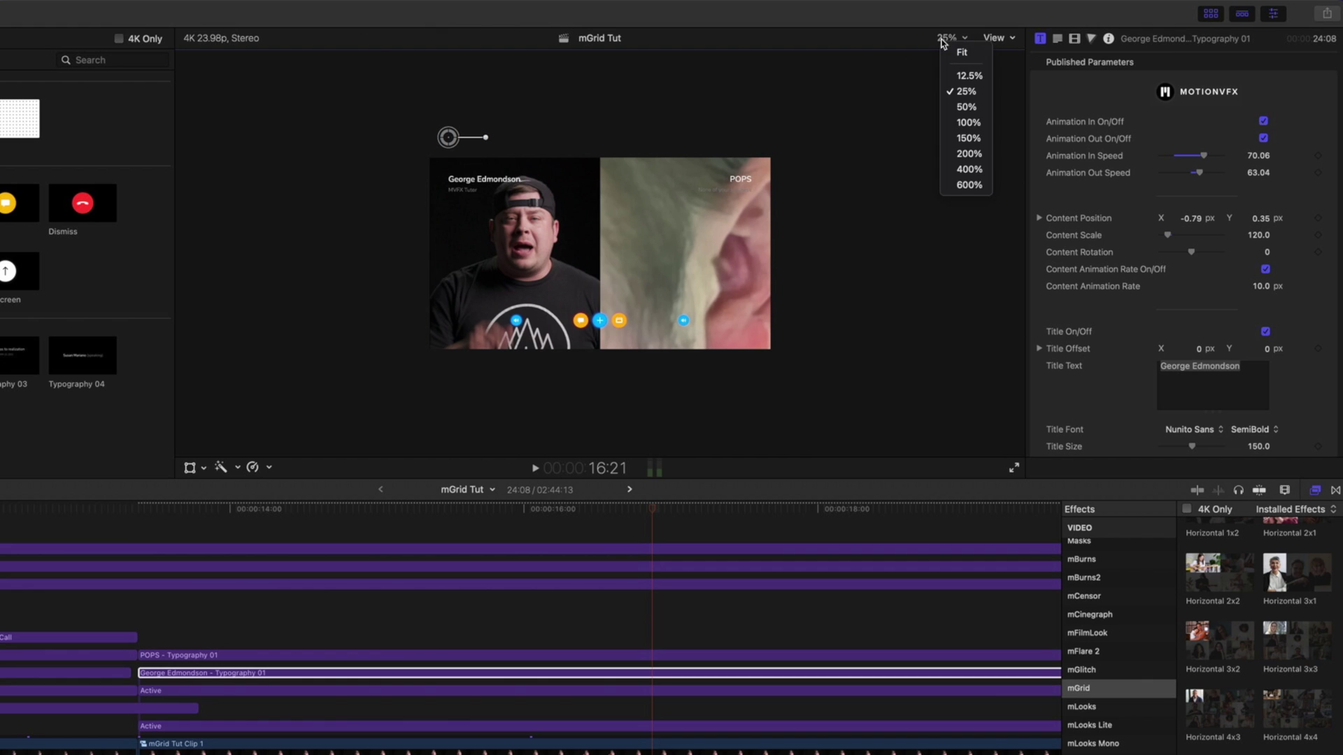
click(946, 49)
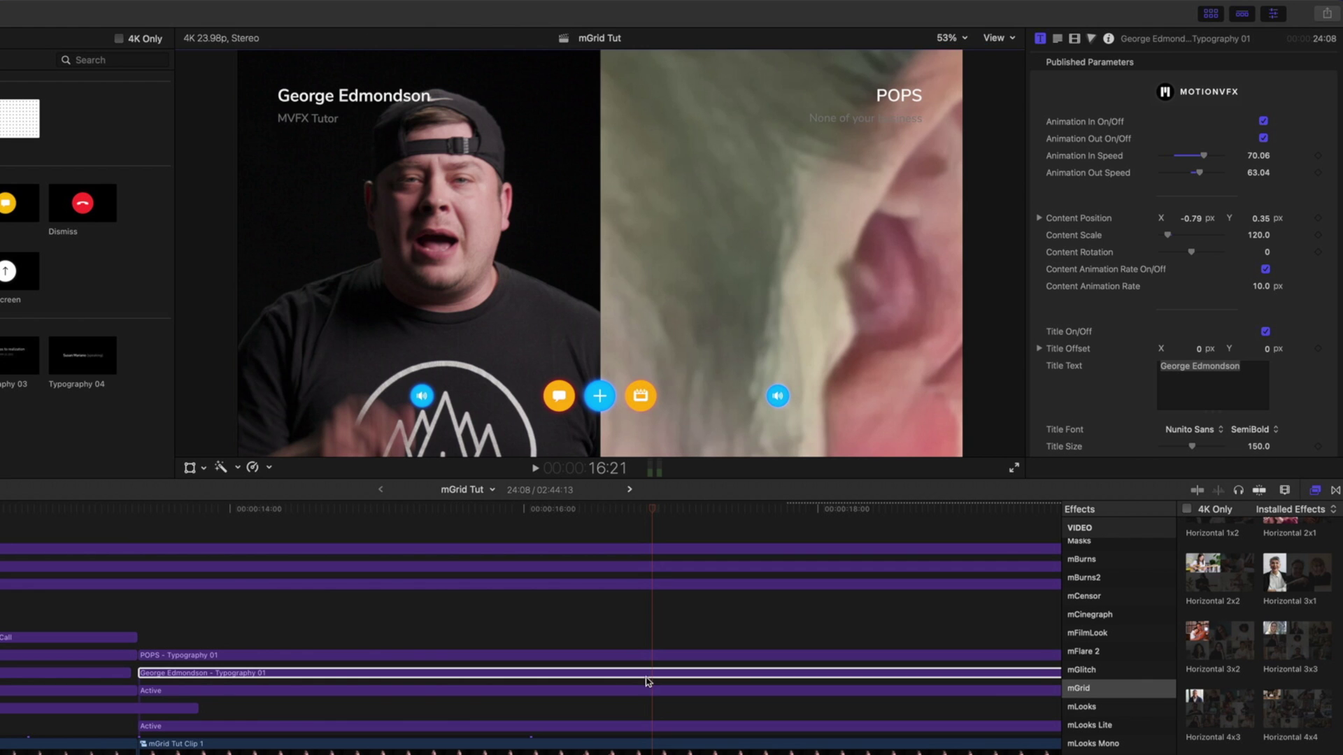
- Select the left tile's Active speaker icon and turn on Mute On/Off
click(651, 693)
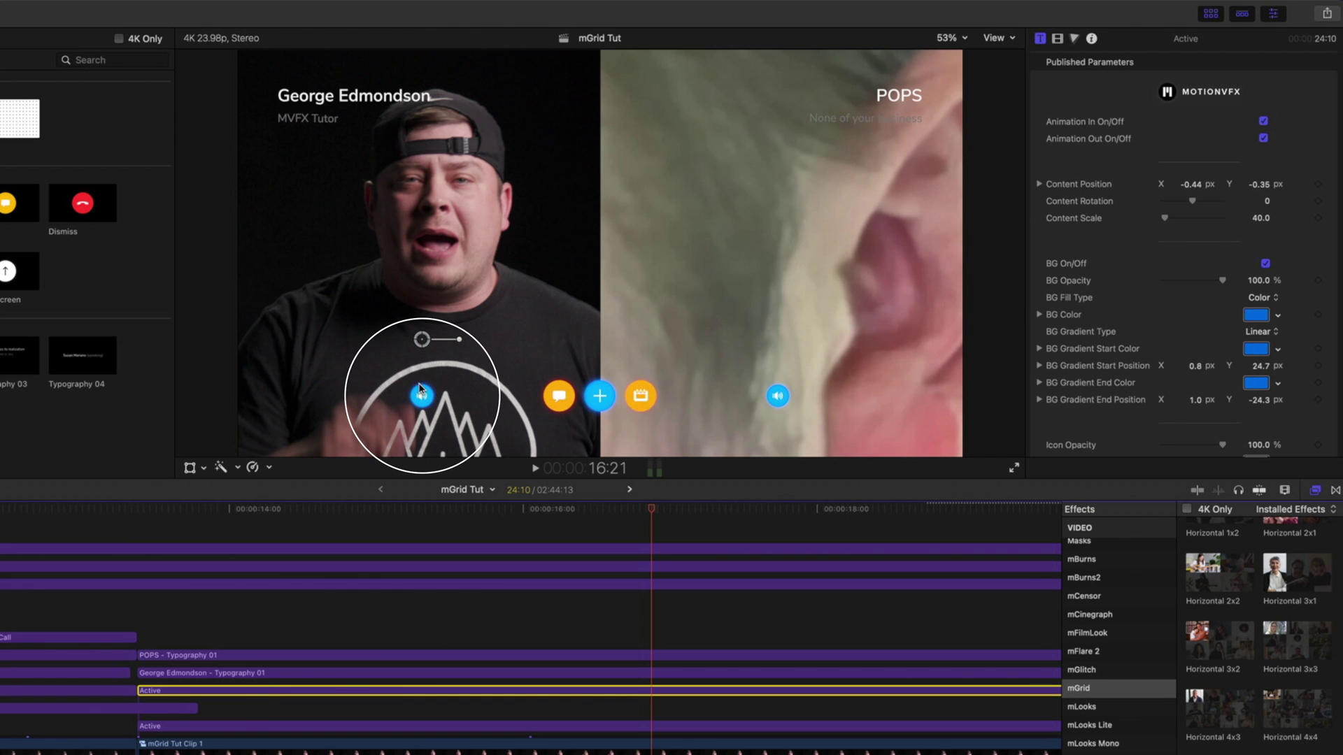
mouse_move(430, 357)
mouse_down()
mouse_move(453, 318)
mouse_move(450, 355)
mouse_move(429, 358)
mouse_up()
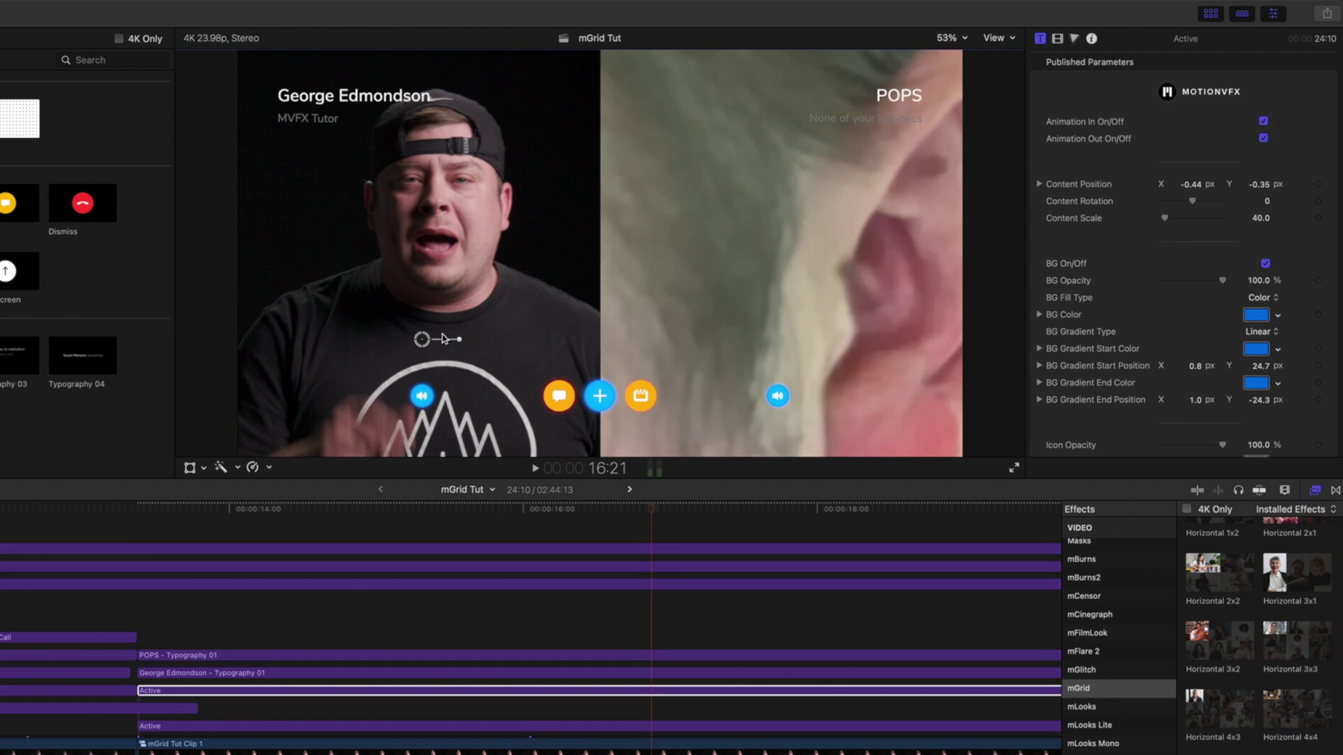
scroll(1090, 334, down, 2)
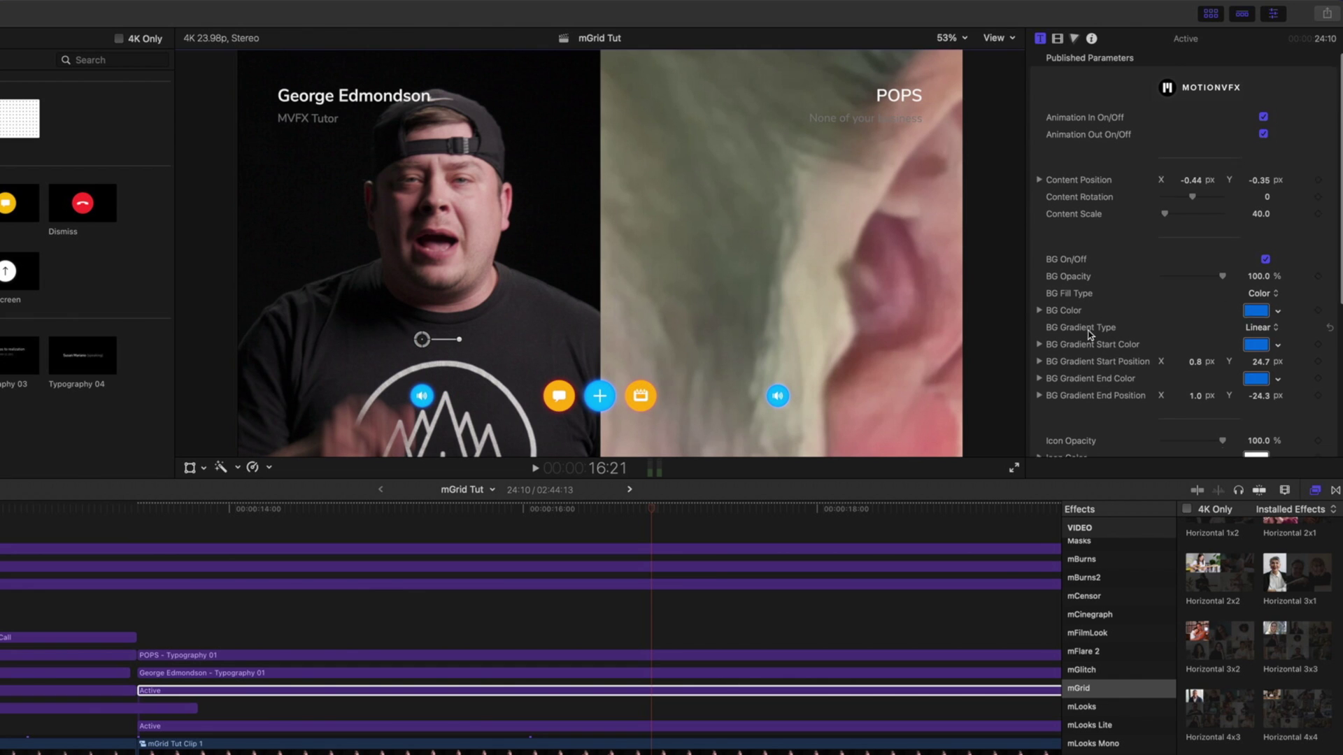
scroll(1090, 335, down, 8)
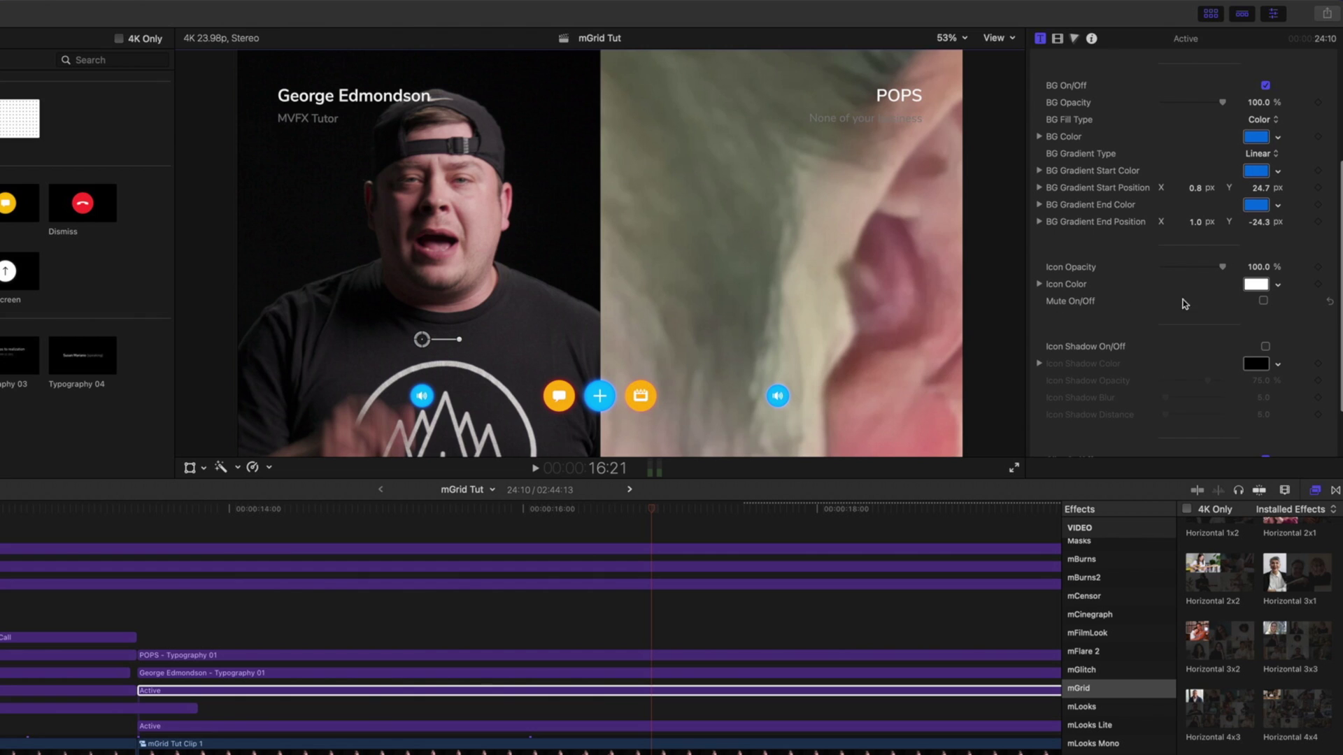
click(1263, 301)
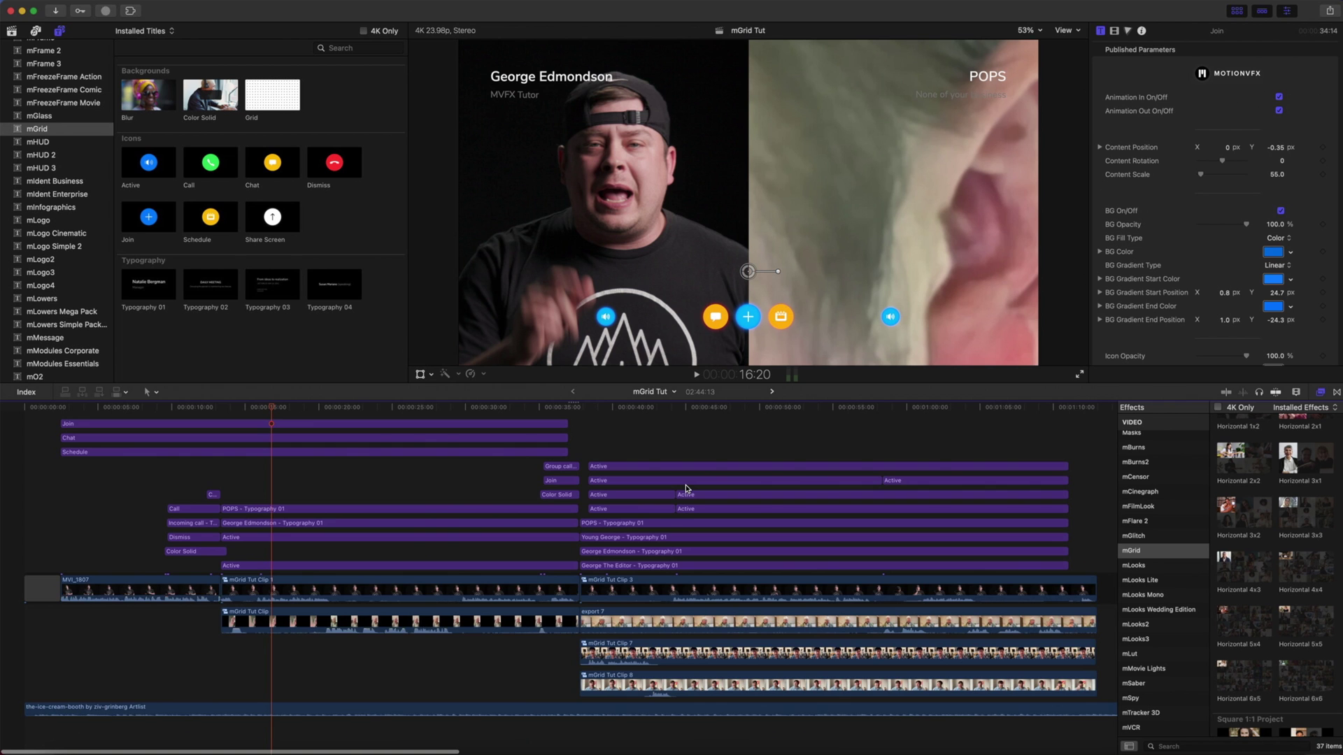
- Jump to the group call and inspect its Color Solid, Join and Typography 04 title clips
scroll(686, 489, up, 2)
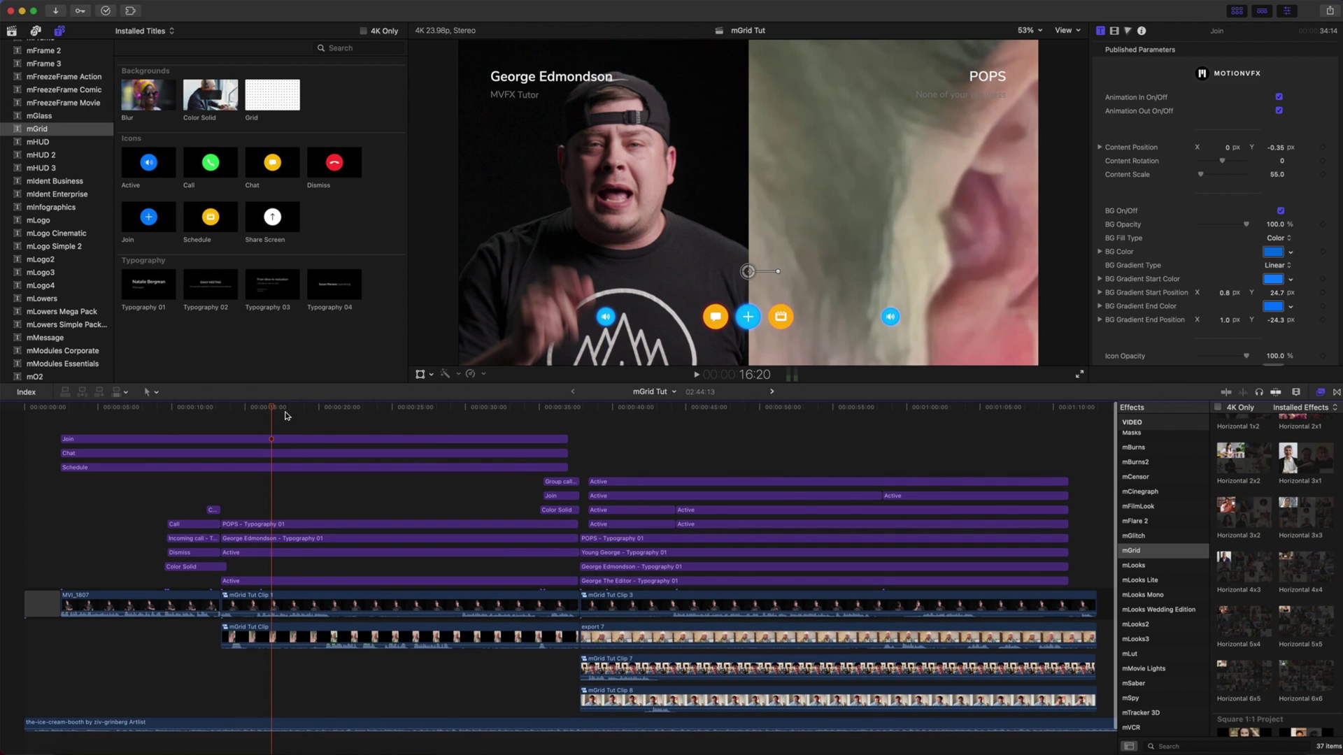
drag(271, 409, 557, 416)
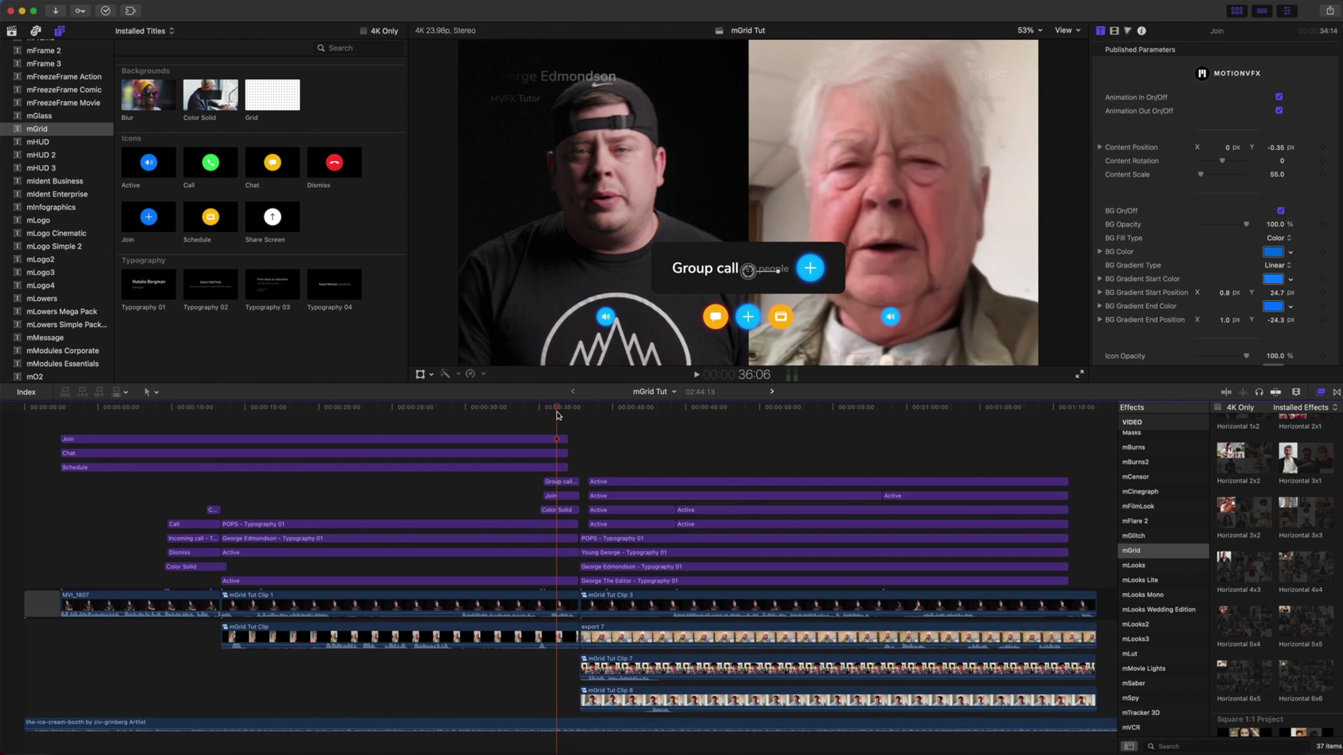
click(558, 512)
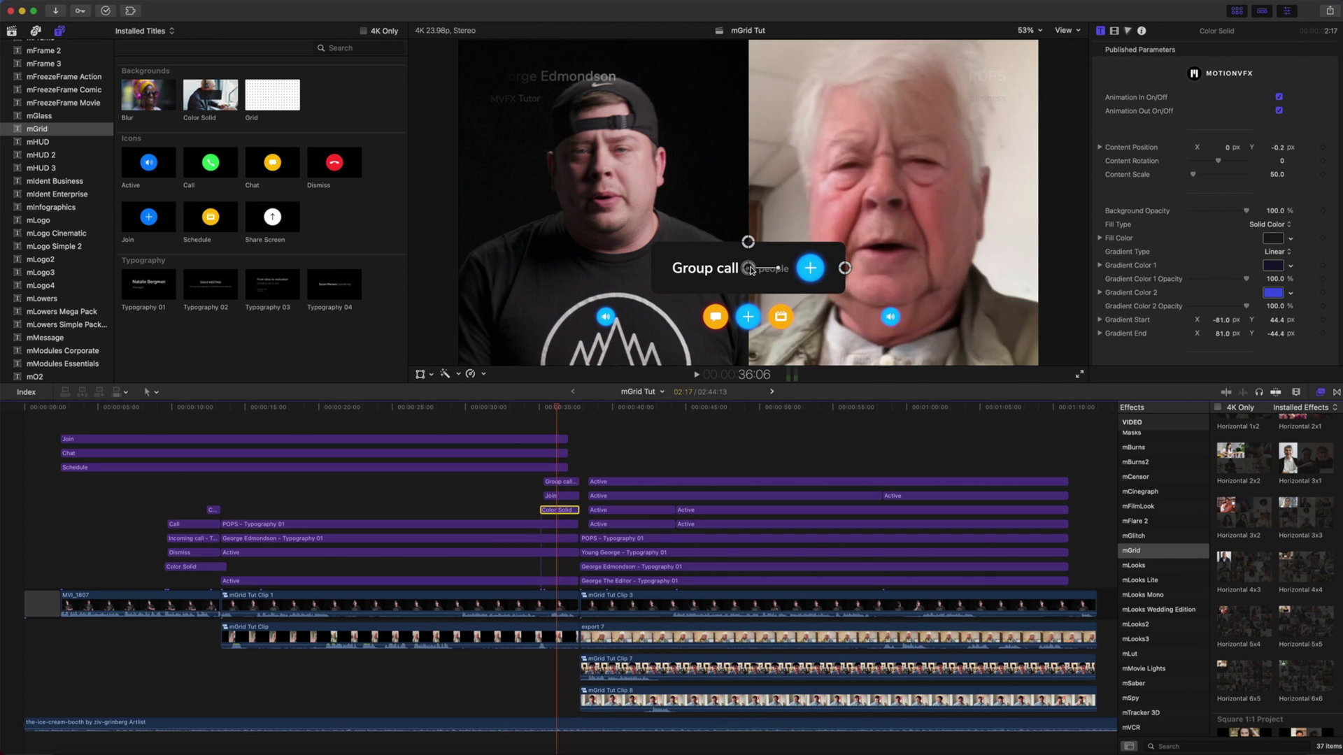
click(559, 497)
key(super+equal)
key(super+equal)
key(super+equal)
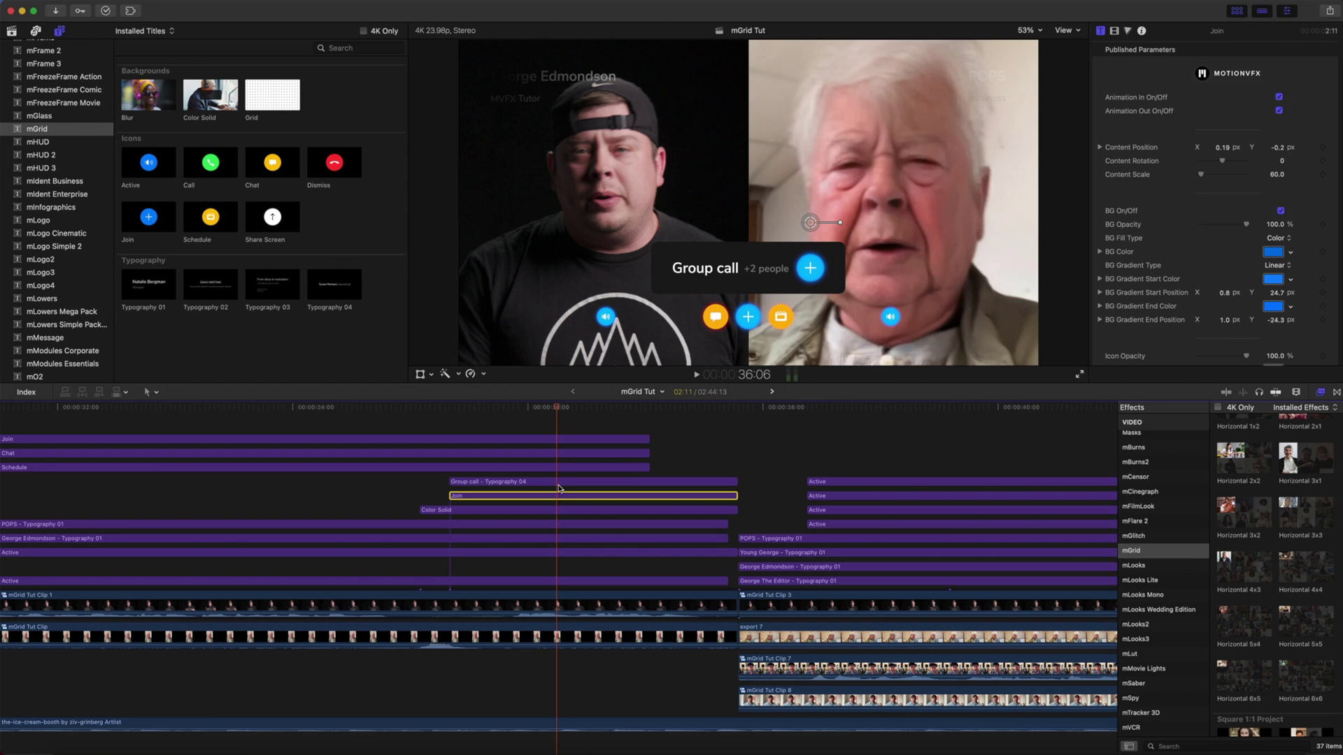
click(558, 483)
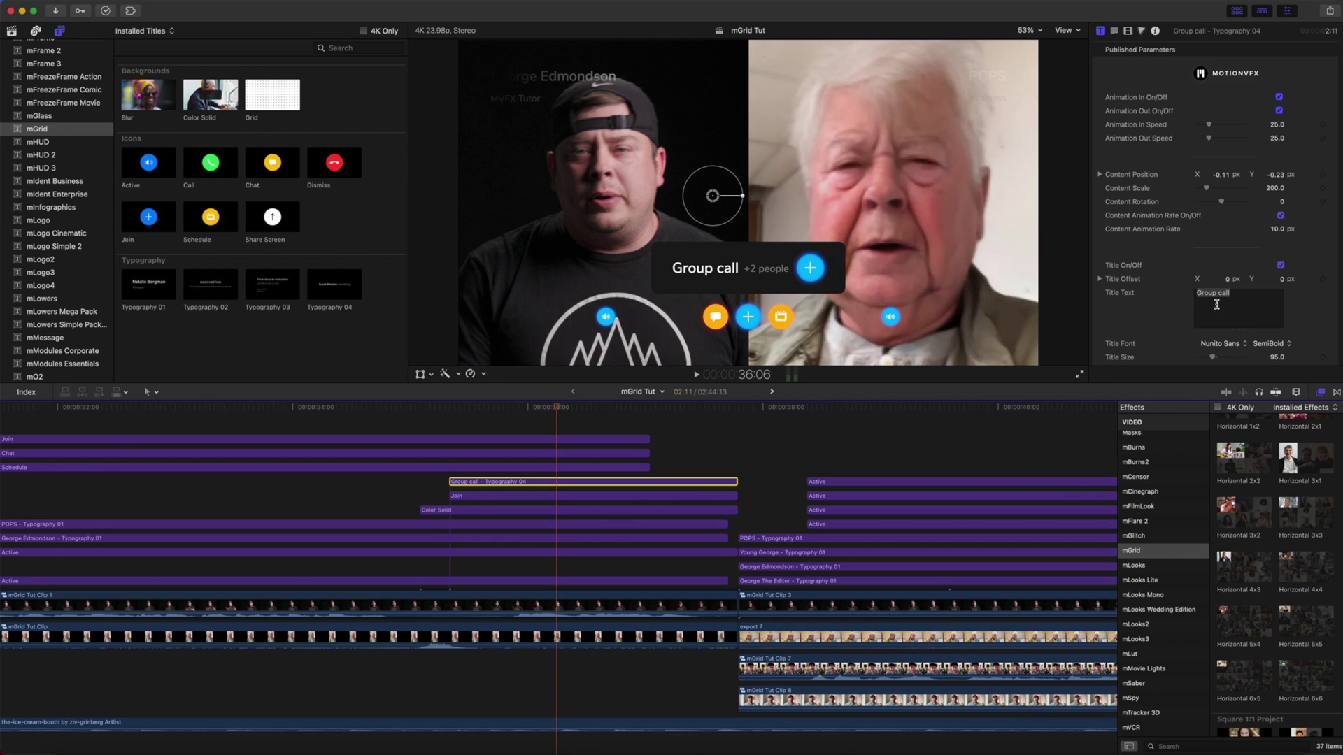
scroll(1185, 310, down, 6)
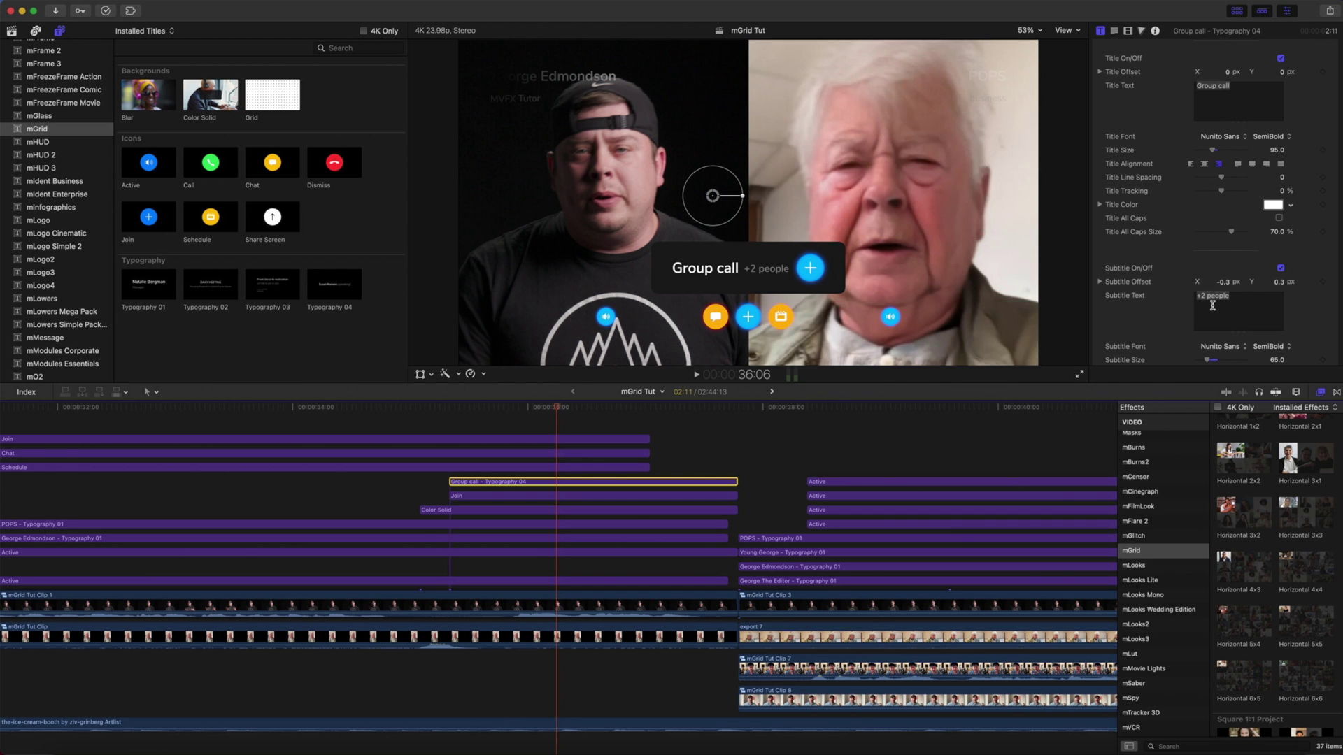
- Move the playhead to about 37:05 and show mGrid Tut Clip 1's Horizontal 2x1 settings
drag(557, 409, 713, 413)
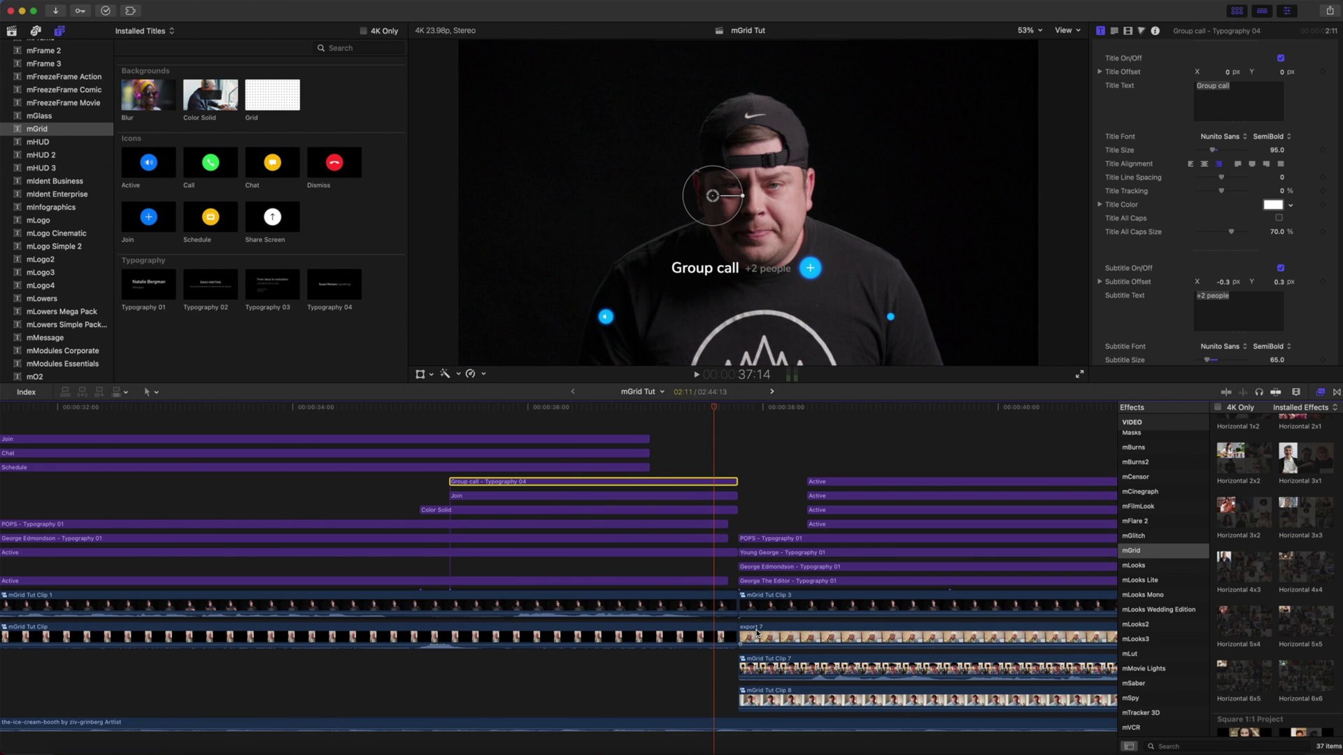
click(717, 607)
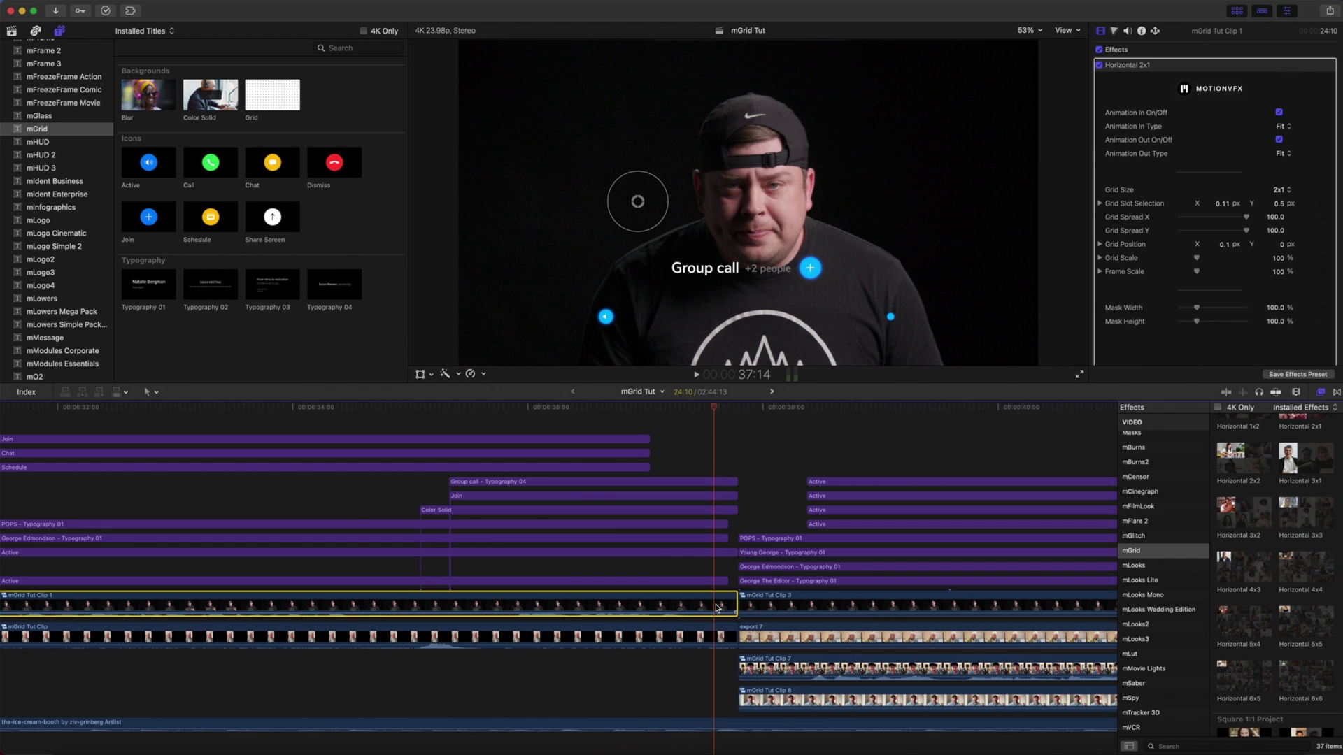
click(713, 633)
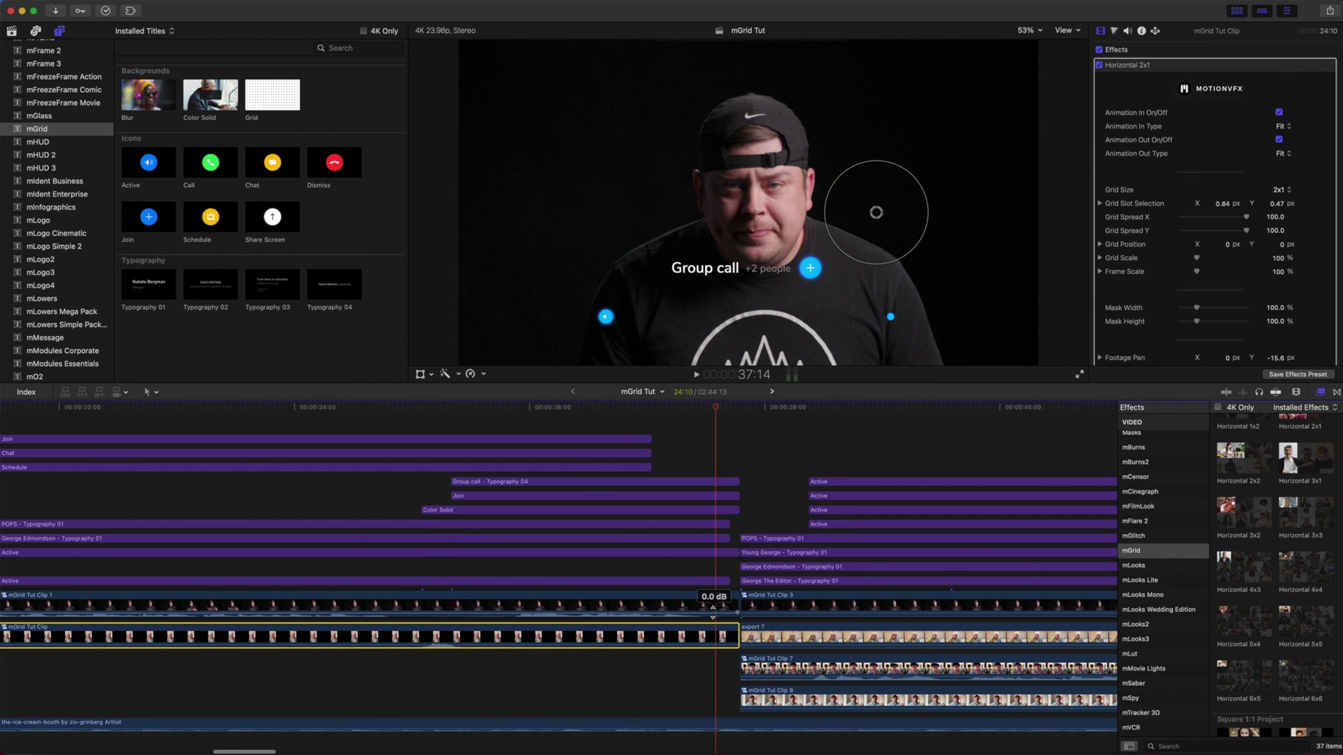
click(718, 609)
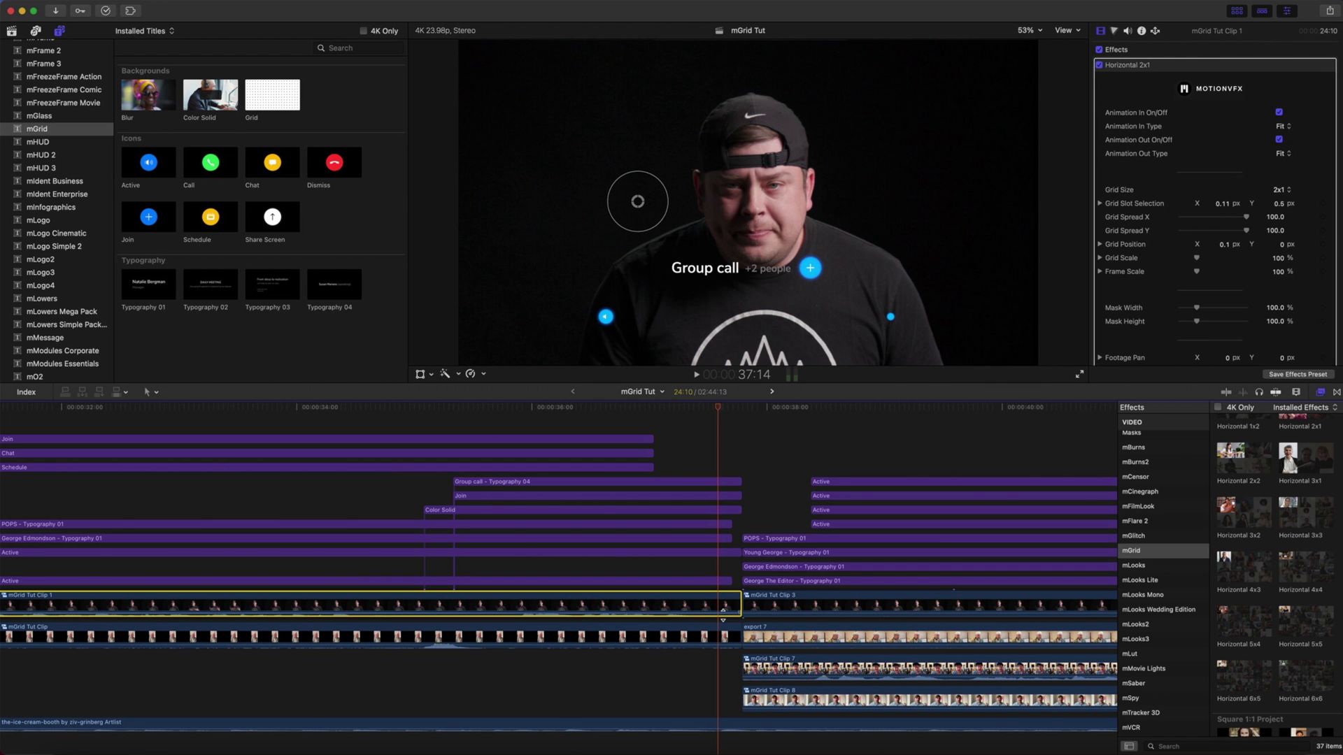
- At the 2x2 grid, toggle mGrid Tut Clip 3's entrance animation and move its tile to the top-right slot
drag(717, 413, 860, 408)
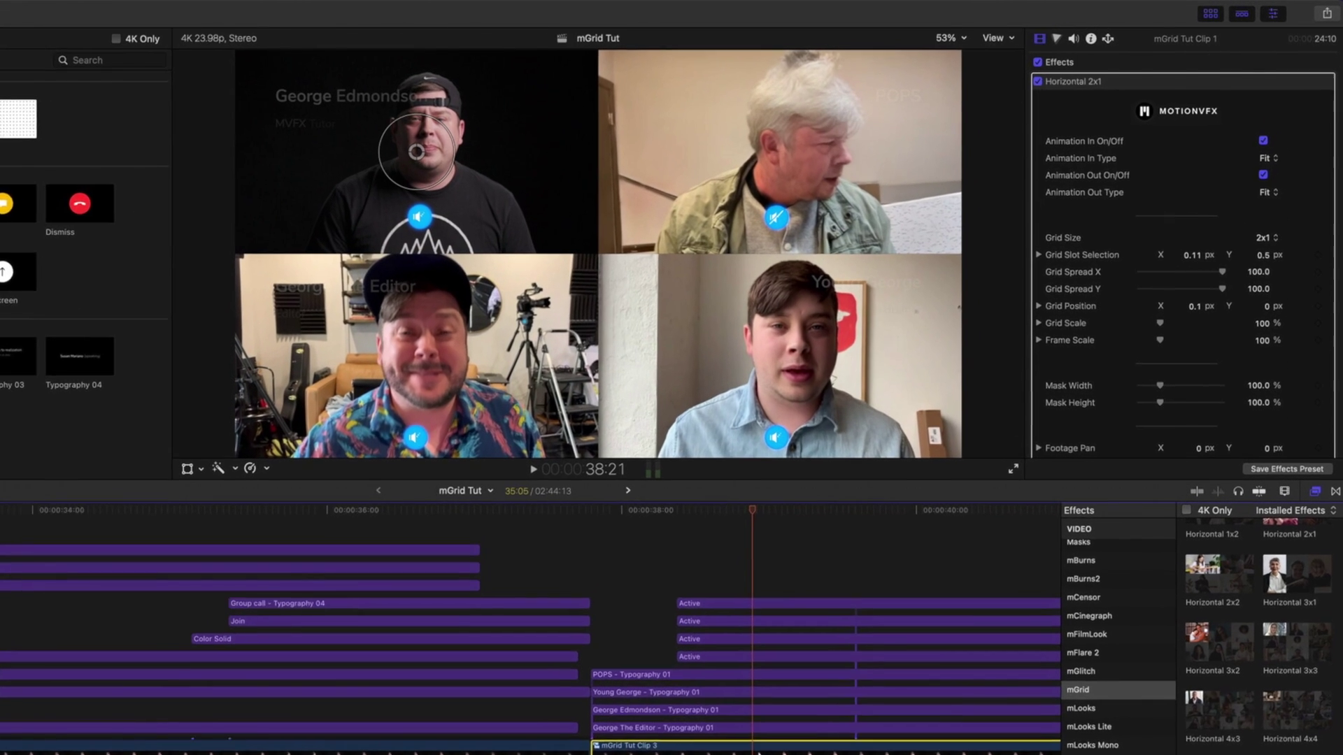
click(874, 603)
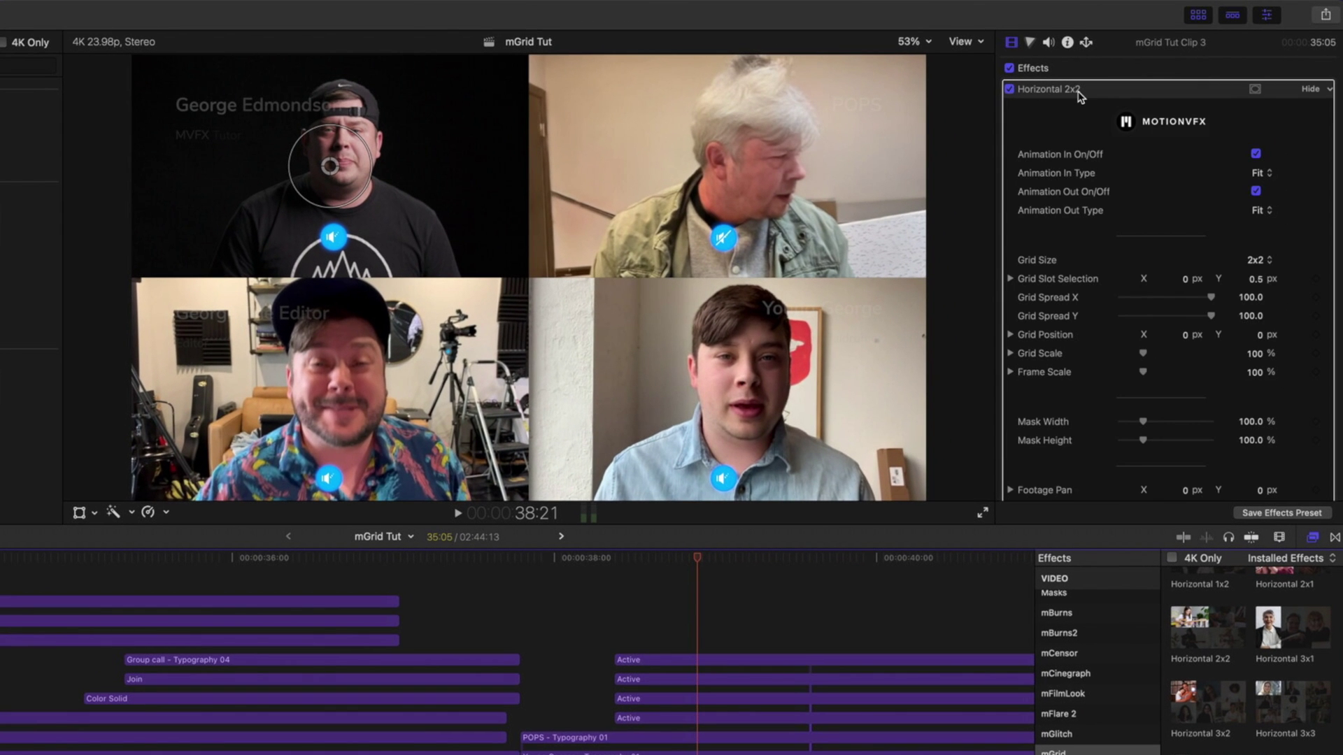
click(1256, 155)
click(1257, 155)
mouse_move(698, 562)
mouse_down()
mouse_move(539, 569)
mouse_move(697, 564)
mouse_up()
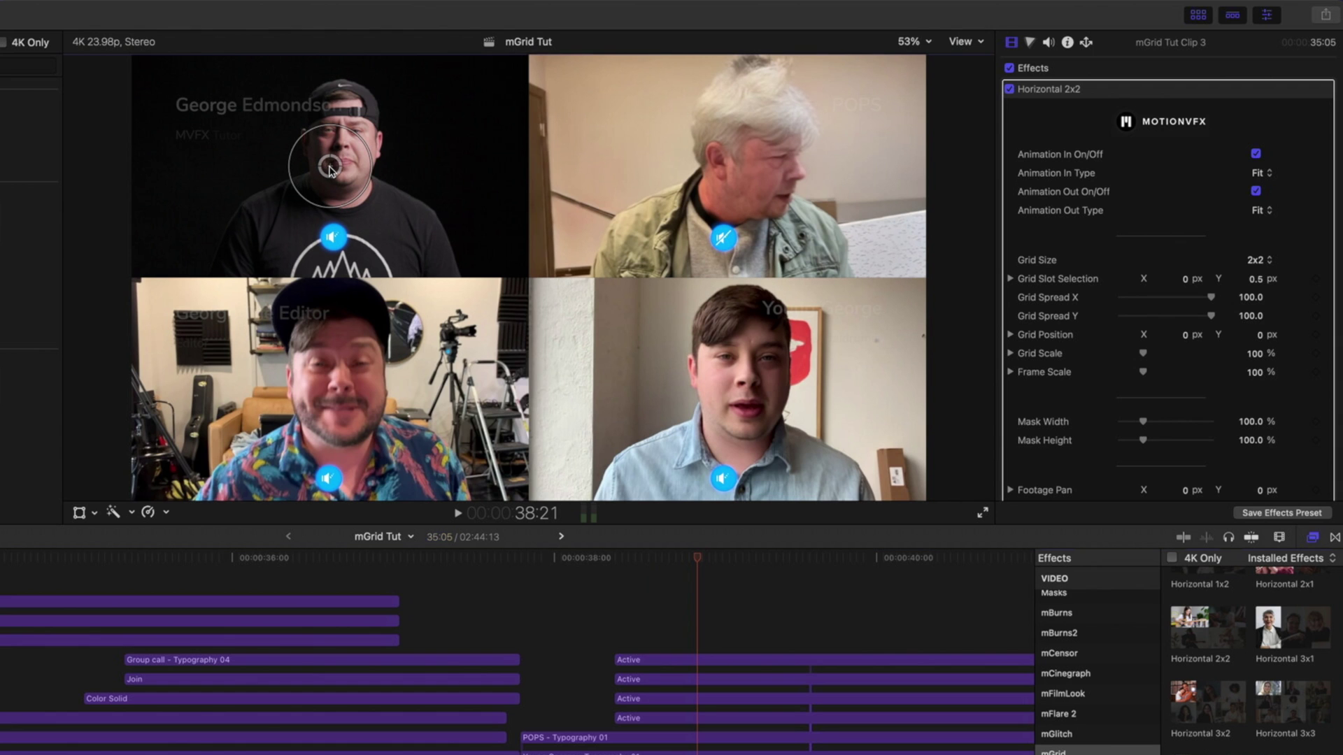
drag(330, 169, 541, 208)
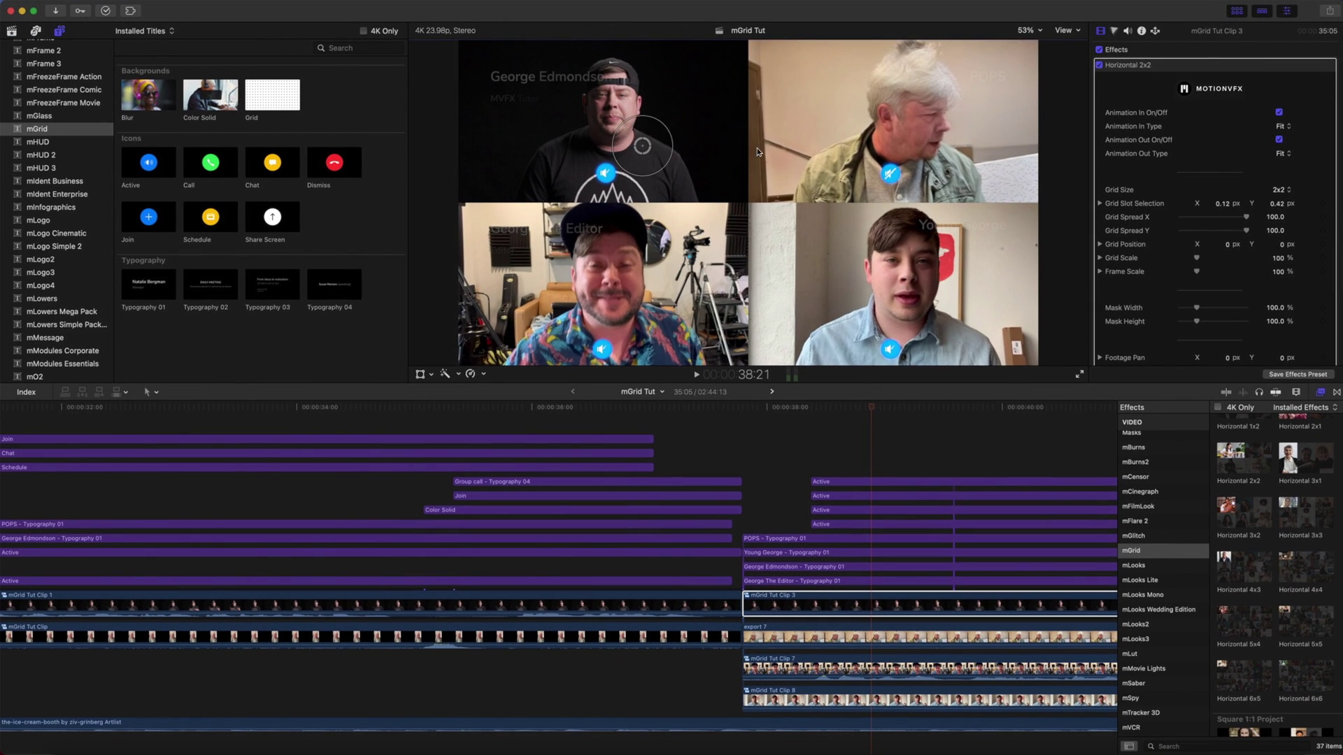
drag(758, 152, 843, 145)
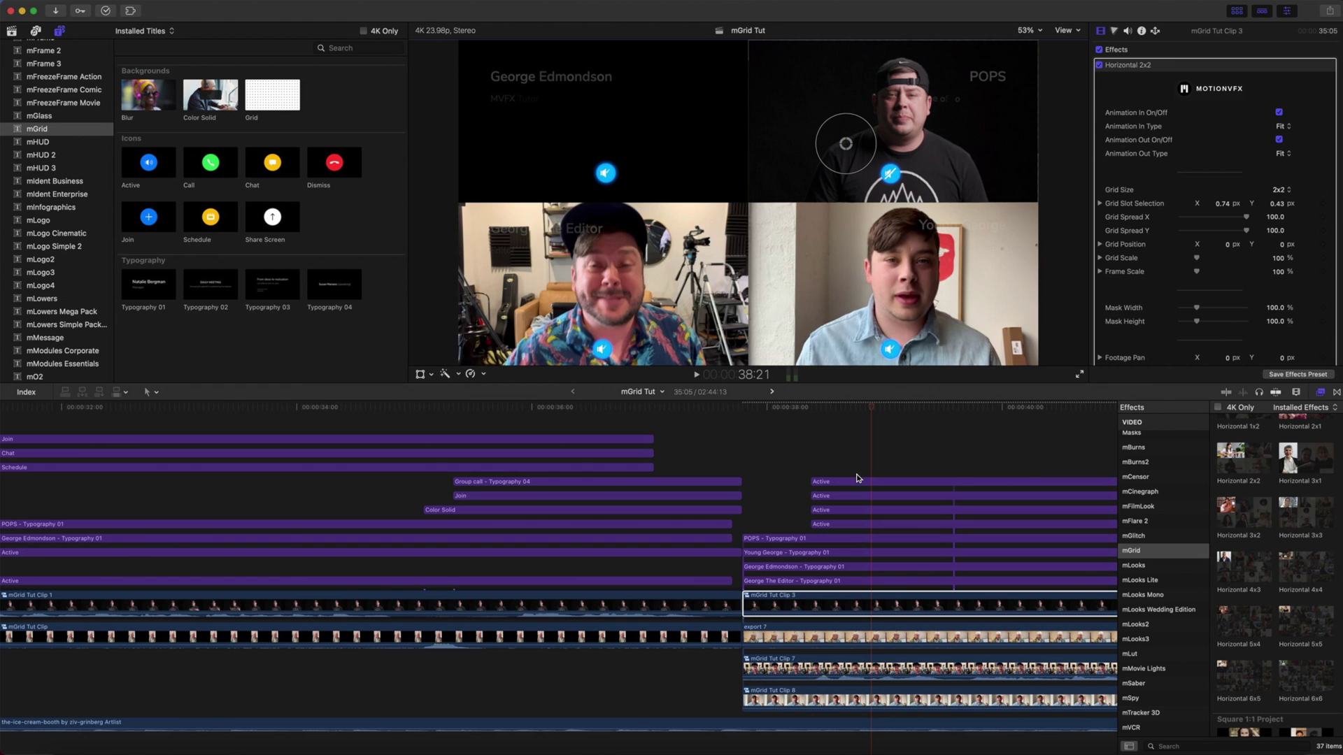
click(876, 637)
click(880, 224)
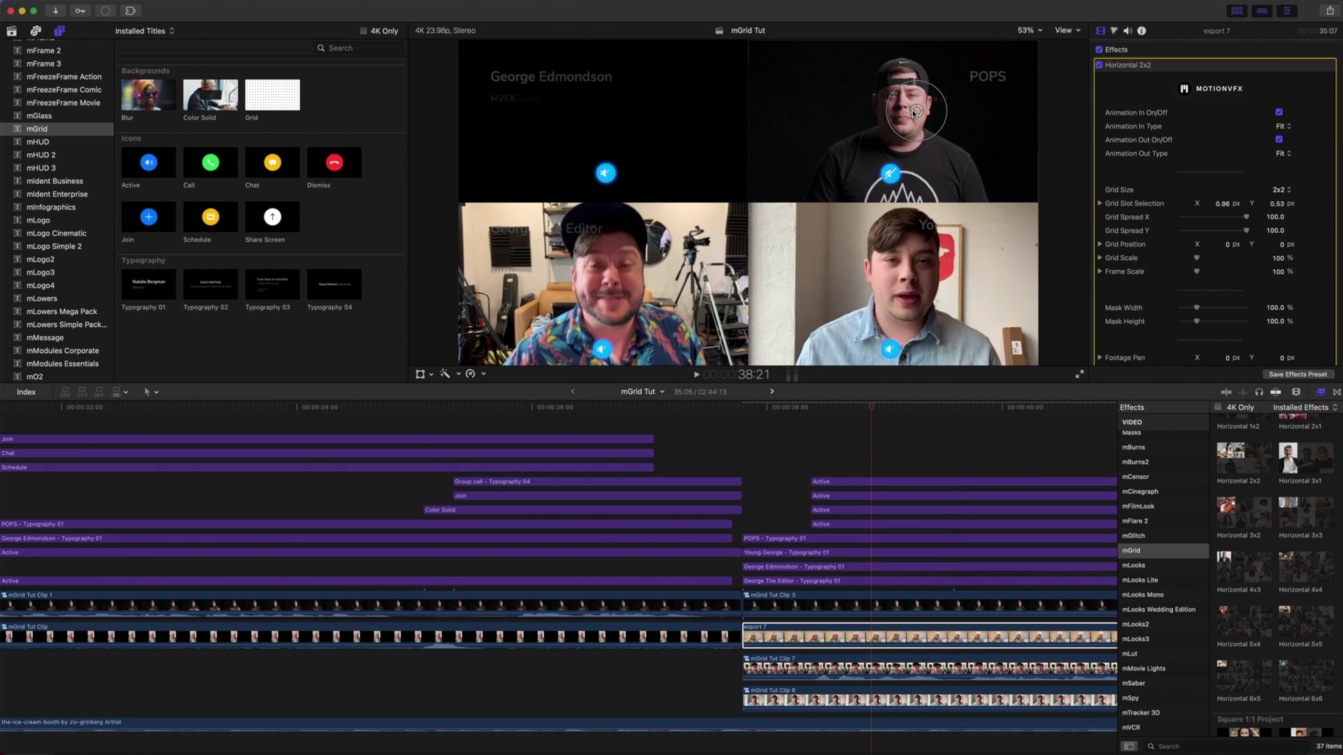
drag(644, 126, 619, 124)
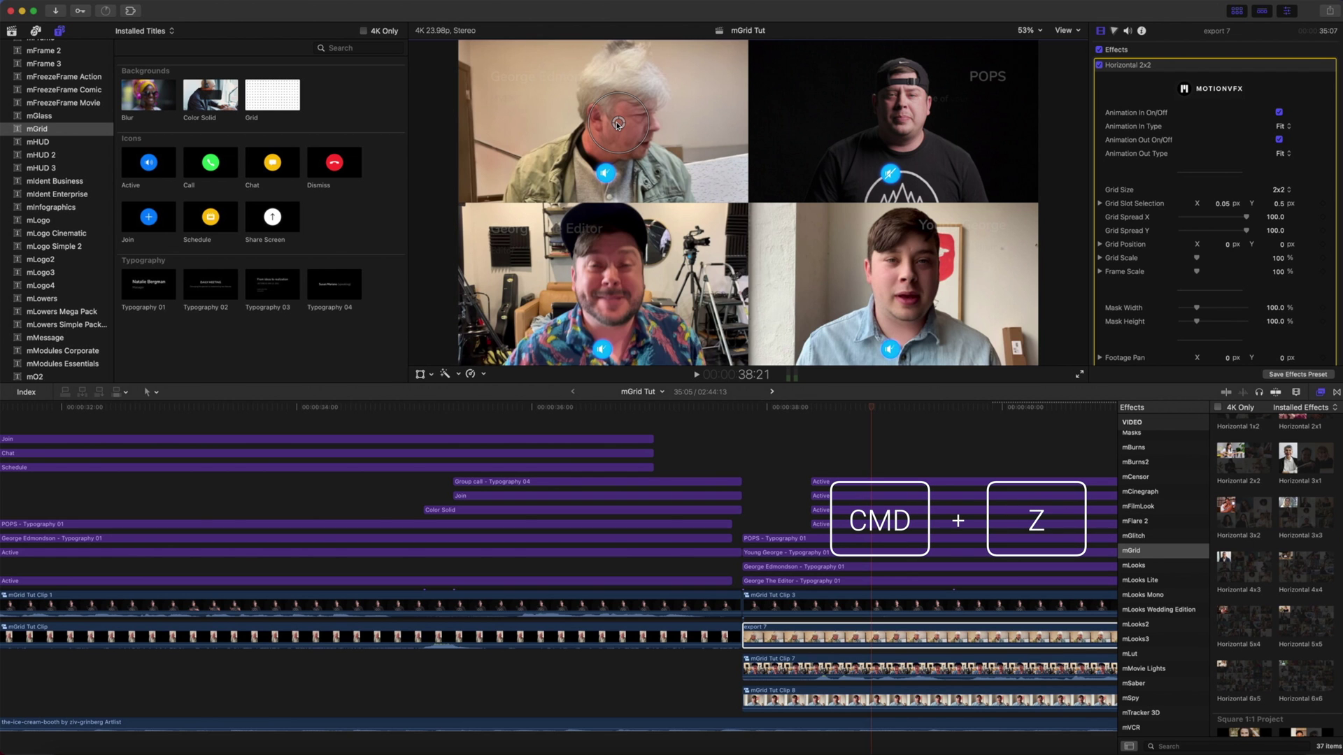
key(super+z)
key(super+z)
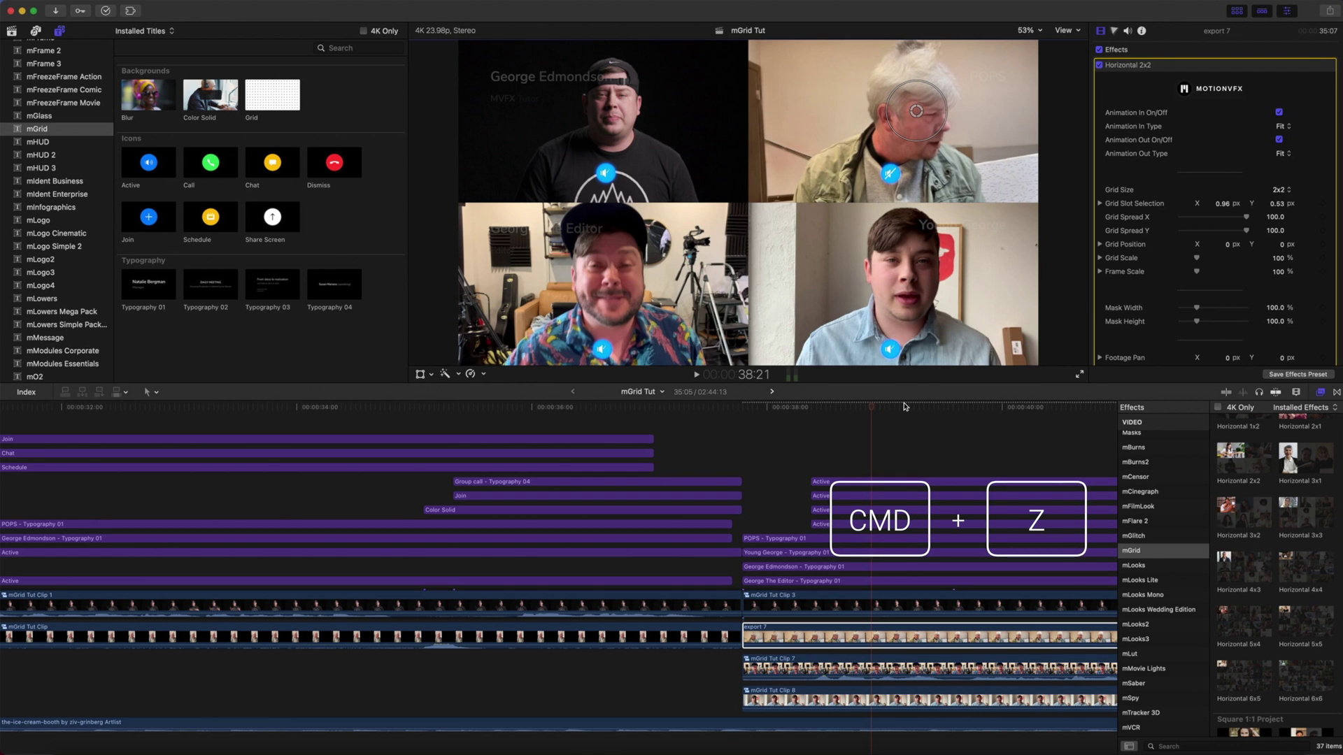
click(879, 425)
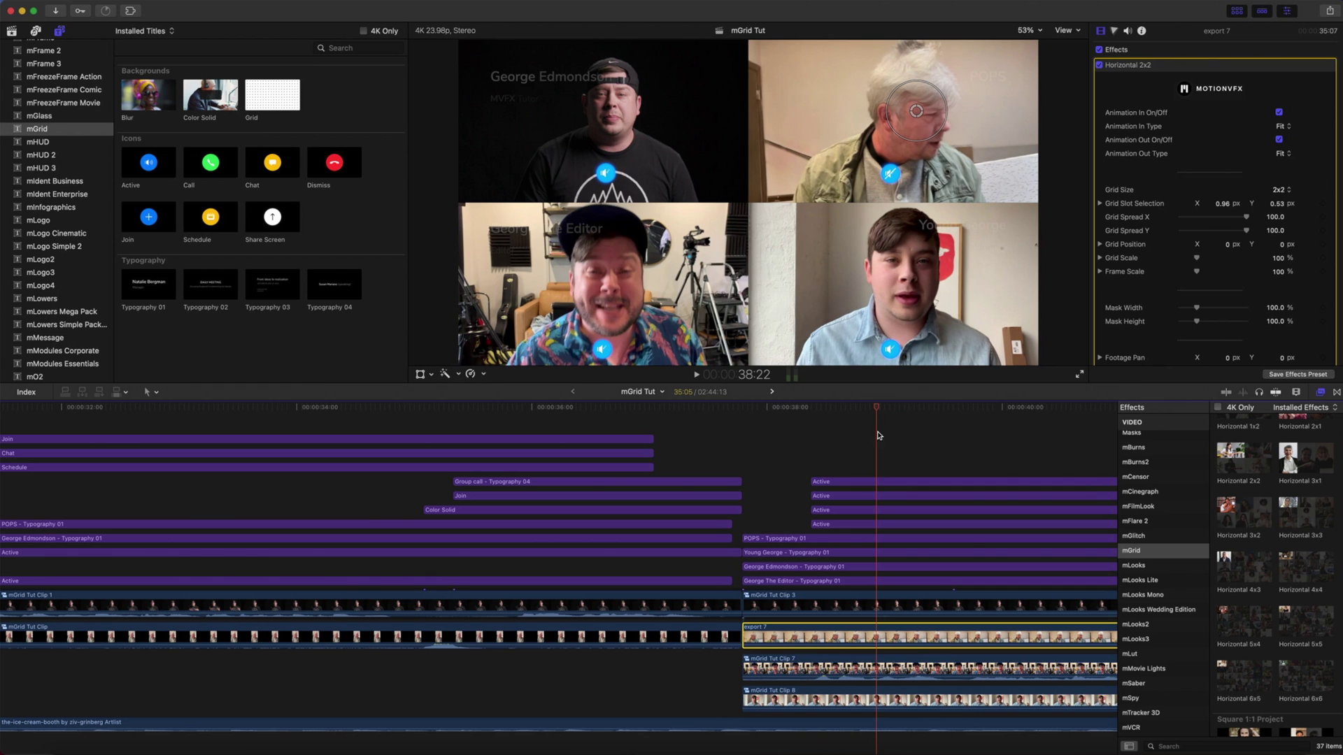
- Inspect the POPS Typography 01 title and the top Active icon, previewing the titles animating in
click(867, 539)
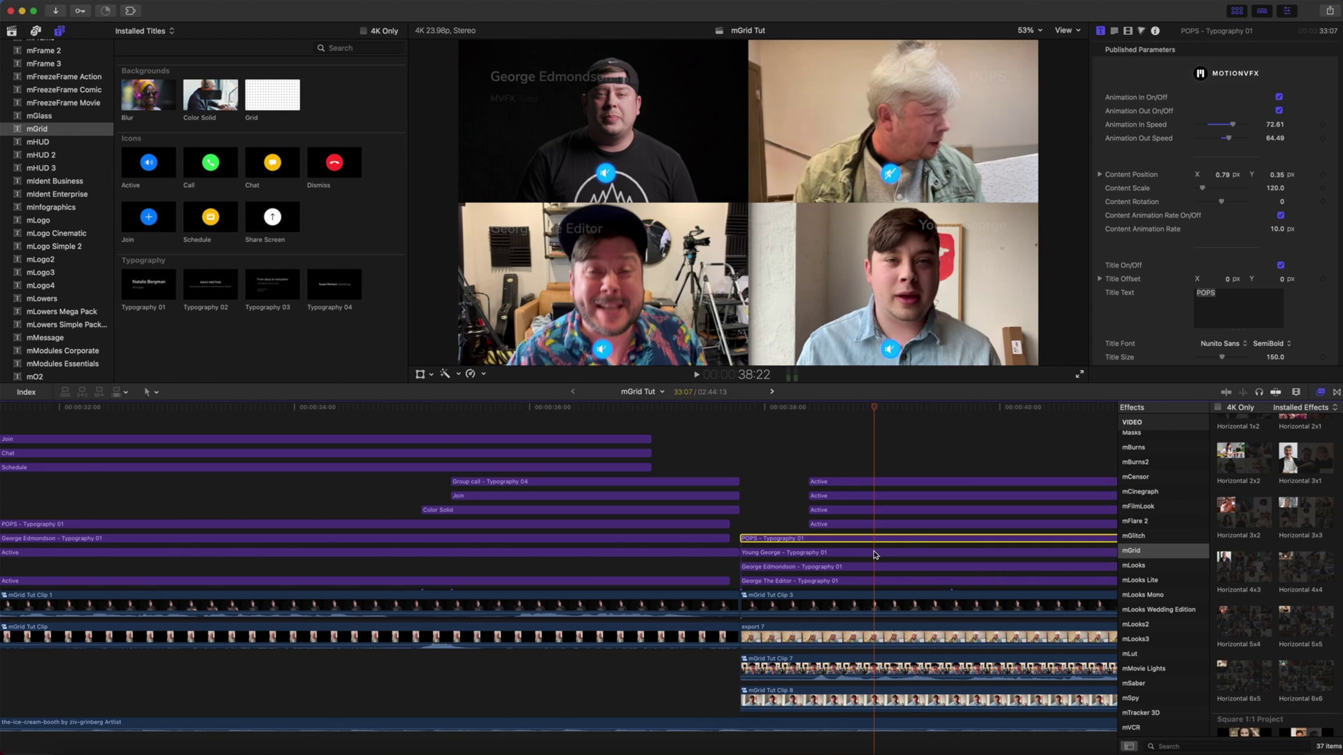
click(876, 483)
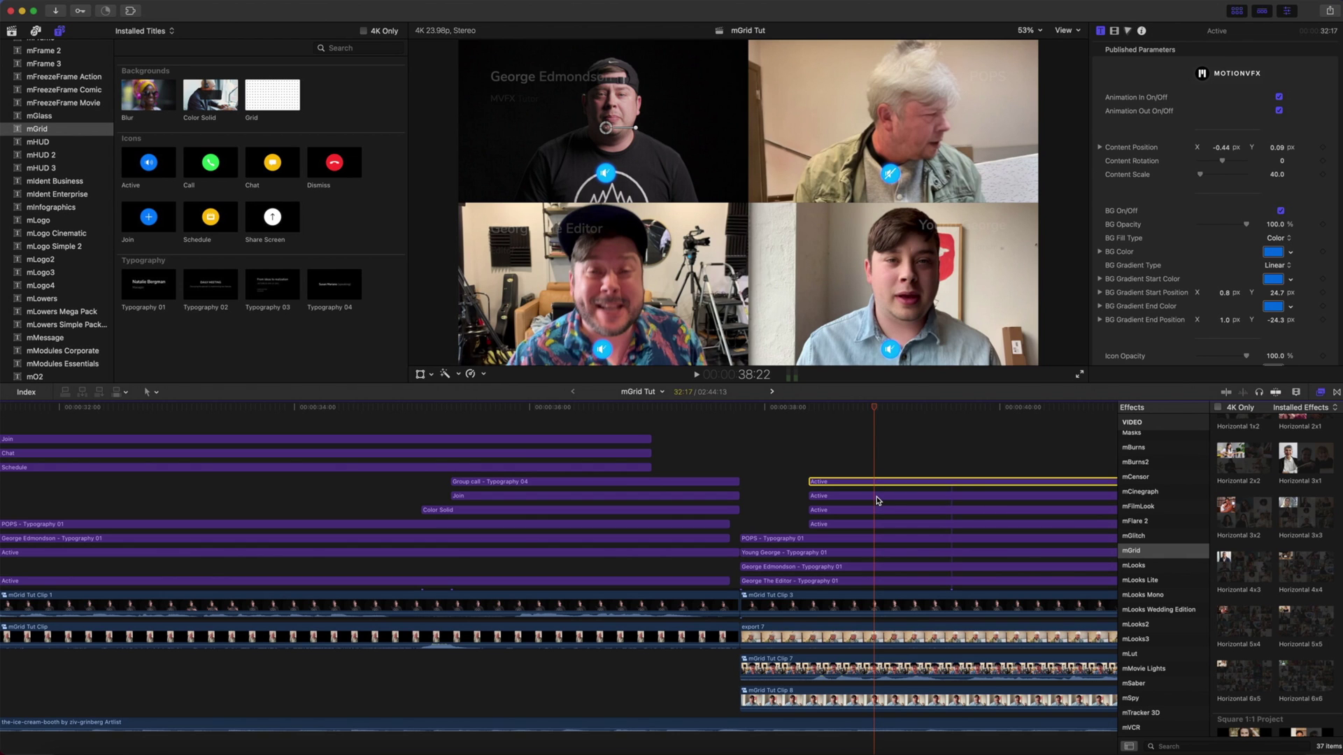
scroll(878, 456, right, 5)
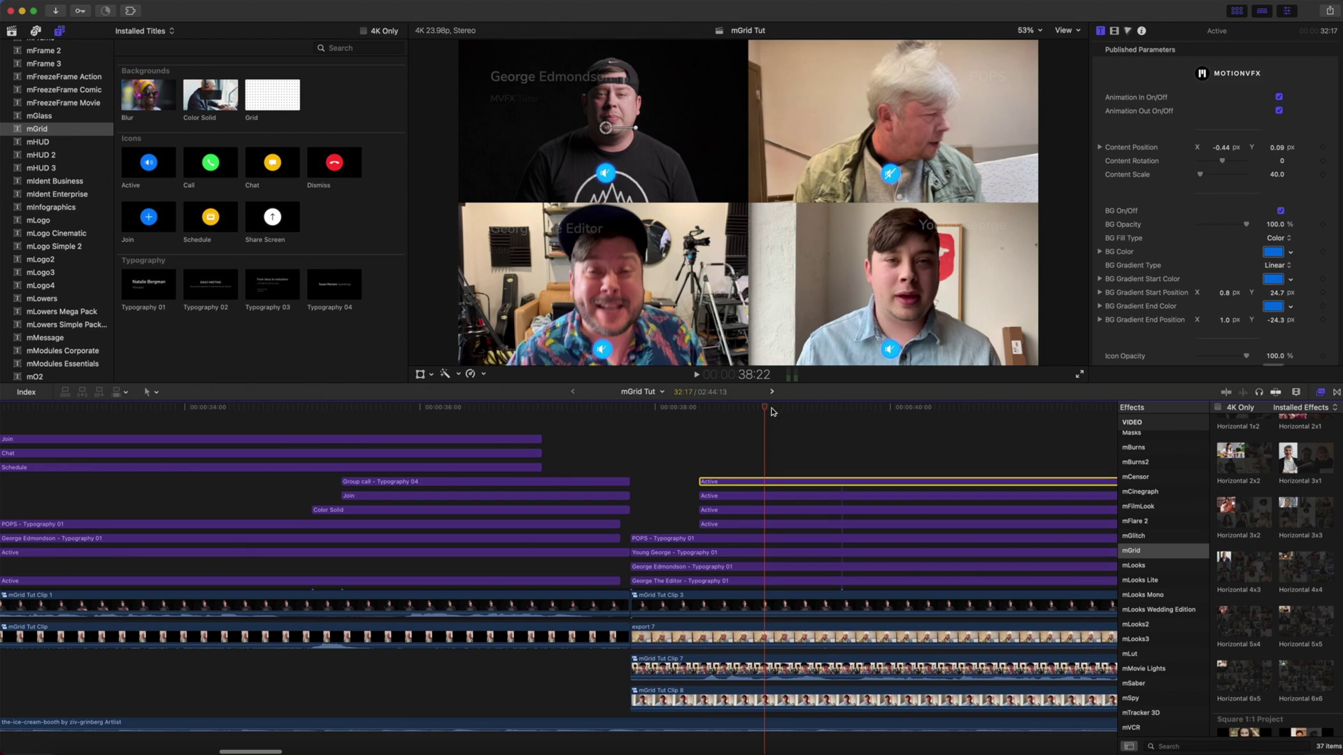
drag(766, 411, 932, 418)
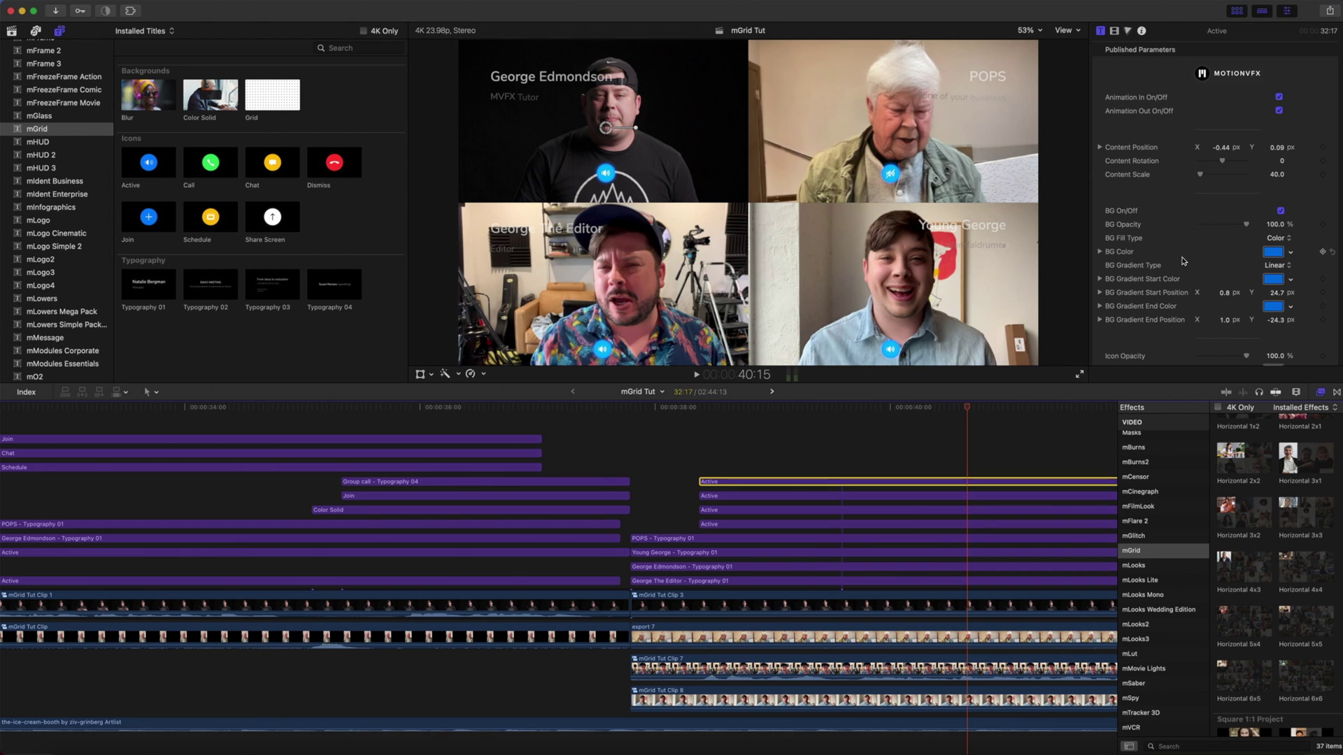
scroll(1182, 262, down, 3)
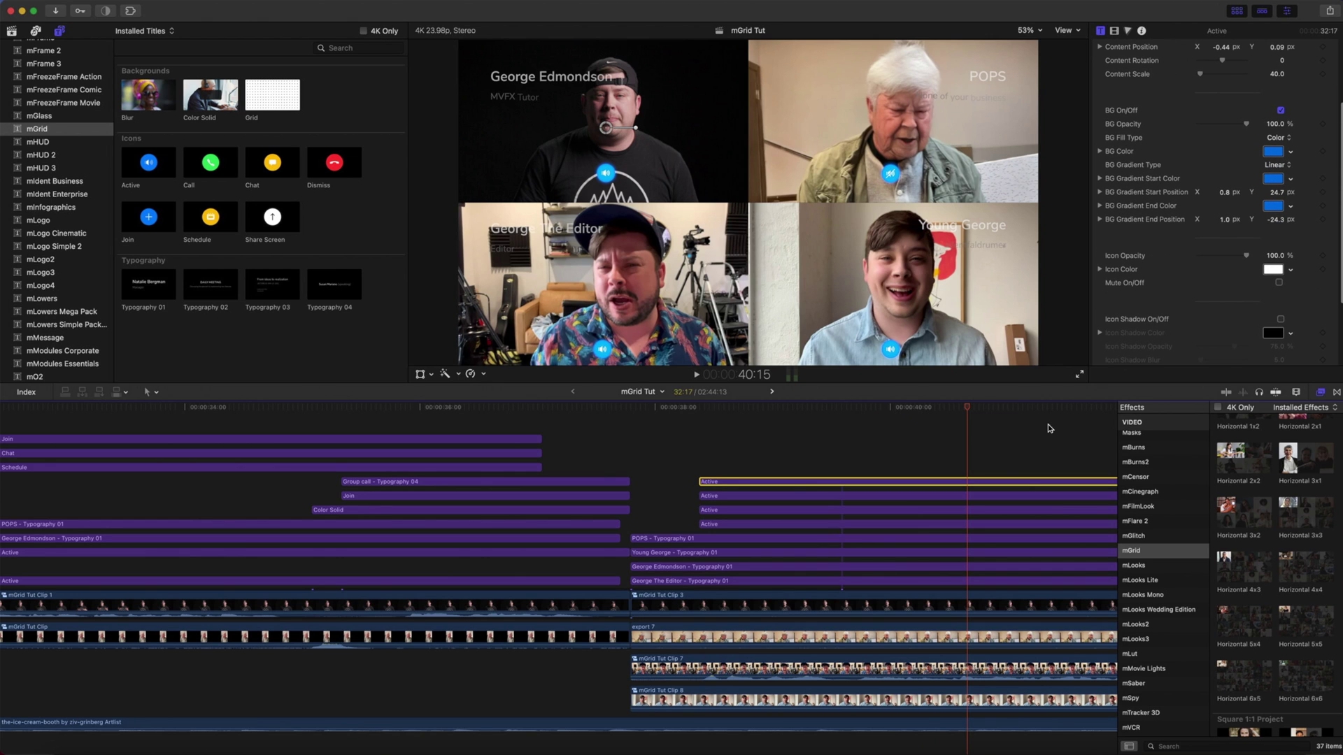
- Select the next Active icon, then move to about 44:04 and select the Active clip in the Color Solid row
click(968, 497)
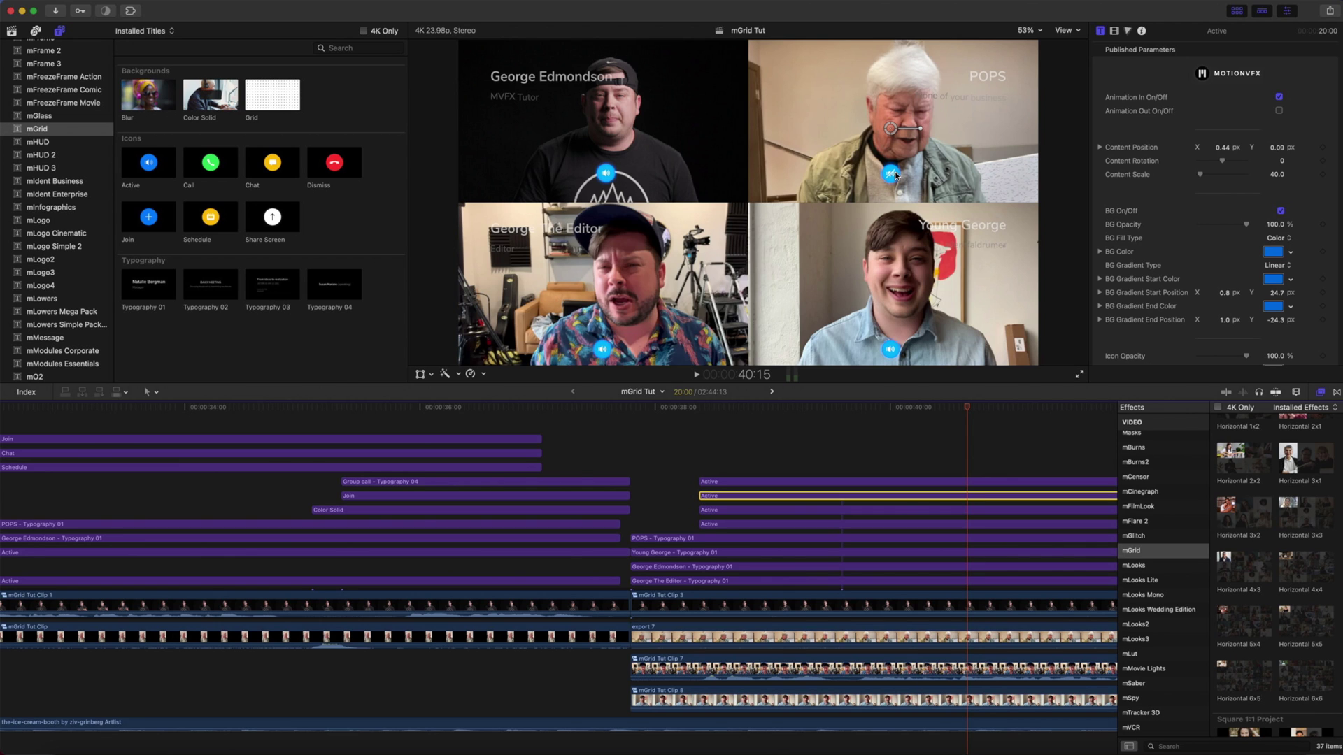
scroll(1163, 280, down, 5)
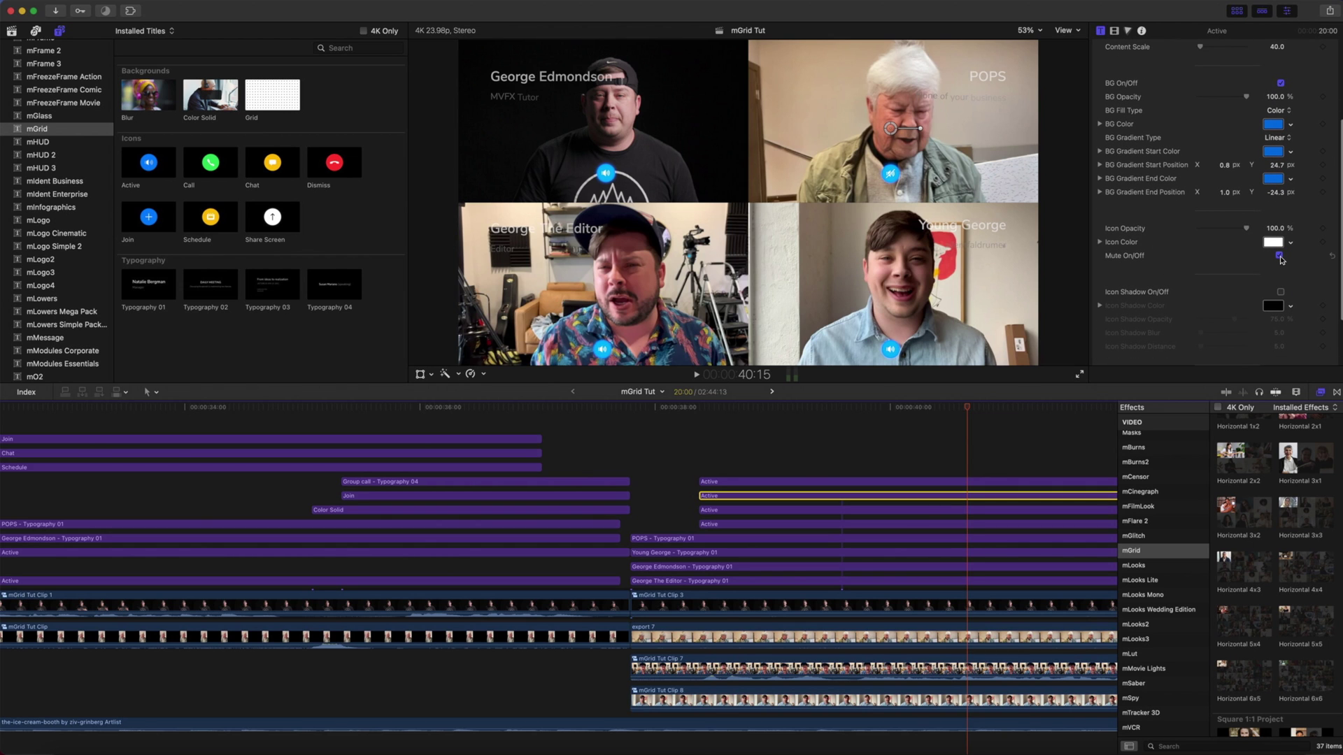
scroll(857, 441, right, 1)
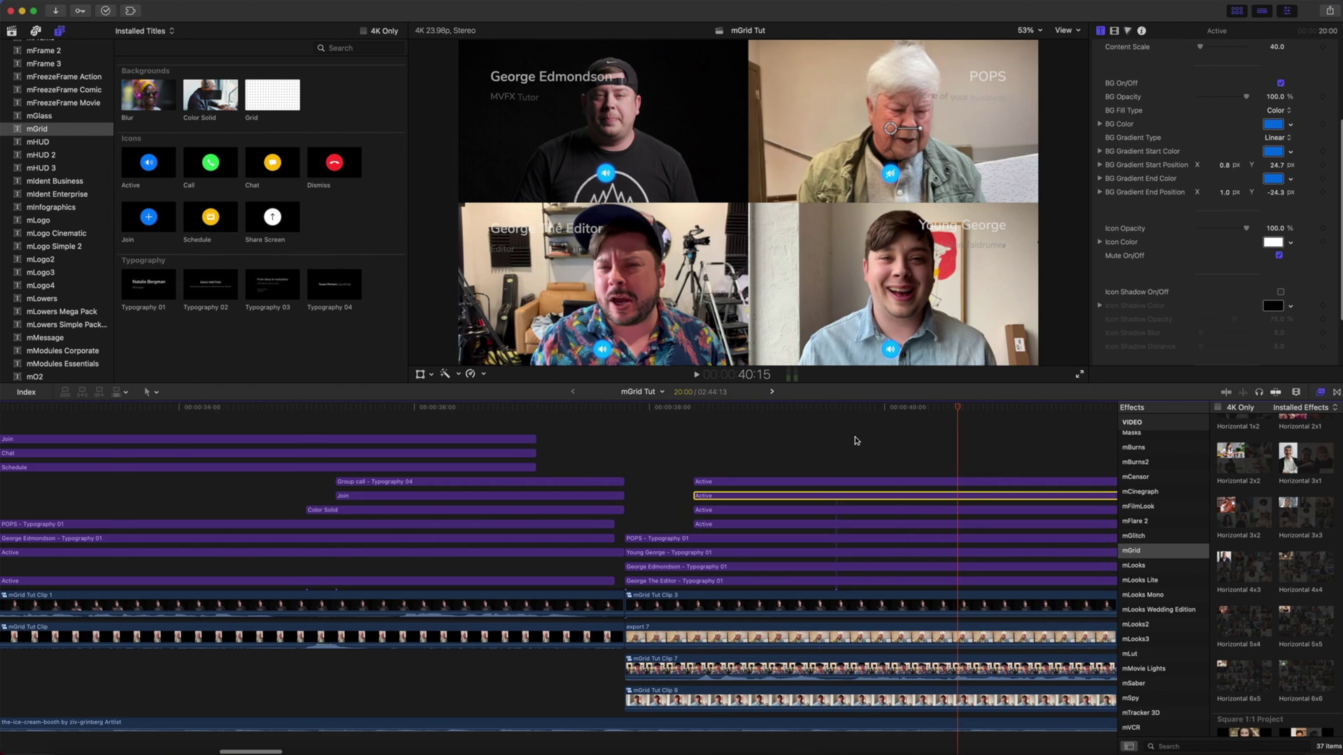
scroll(857, 441, right, 10)
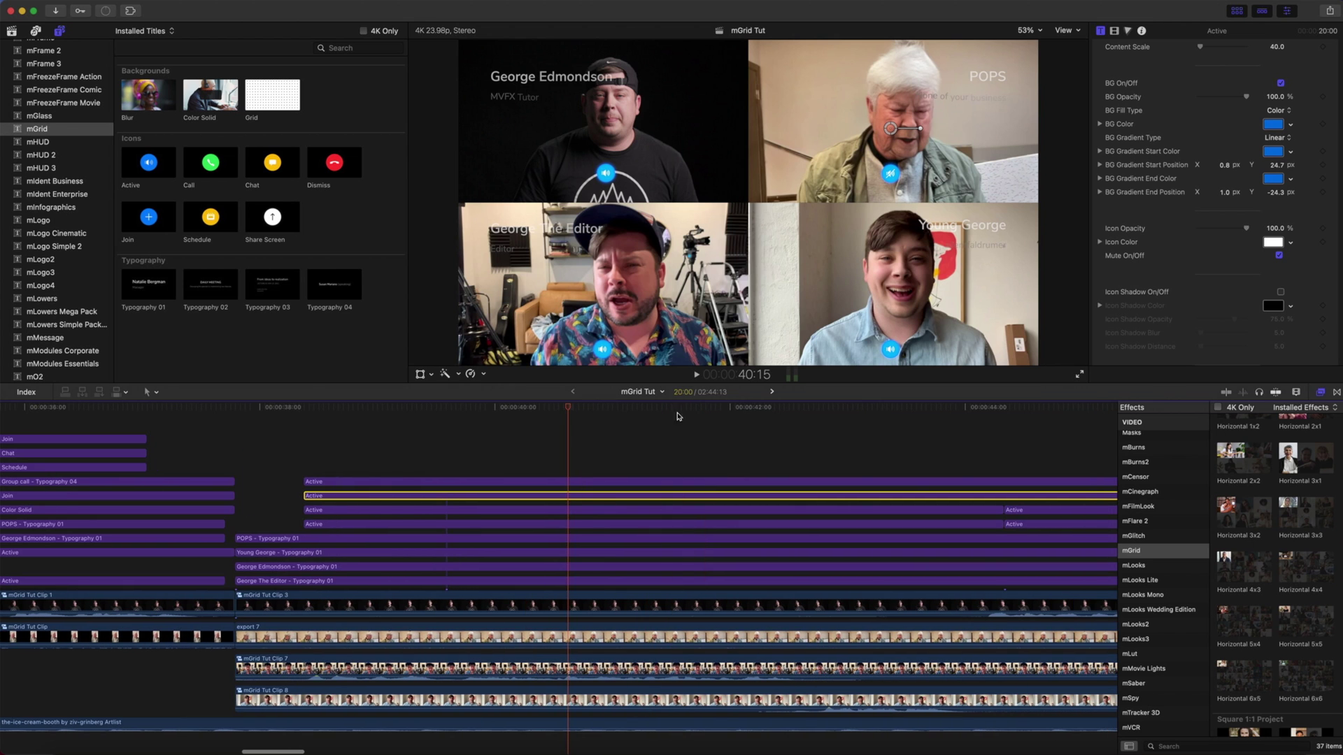
drag(563, 405, 986, 434)
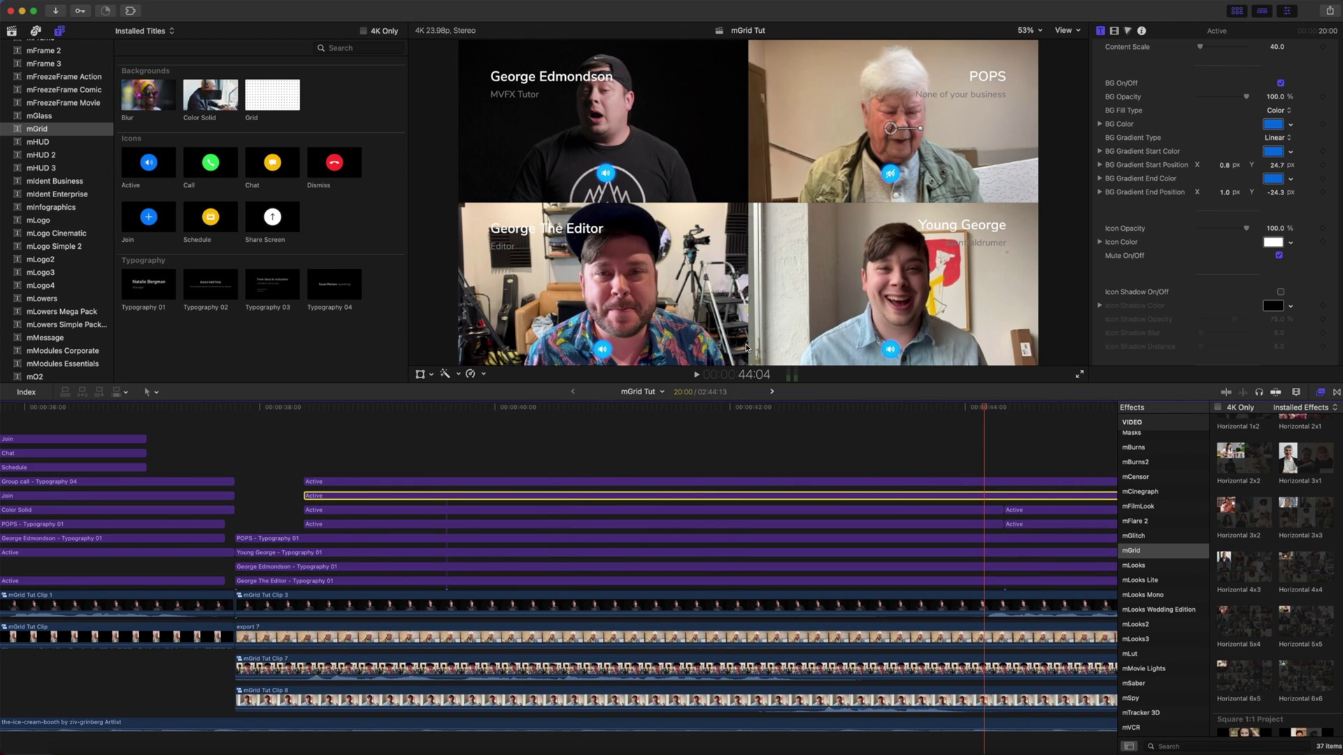
click(987, 512)
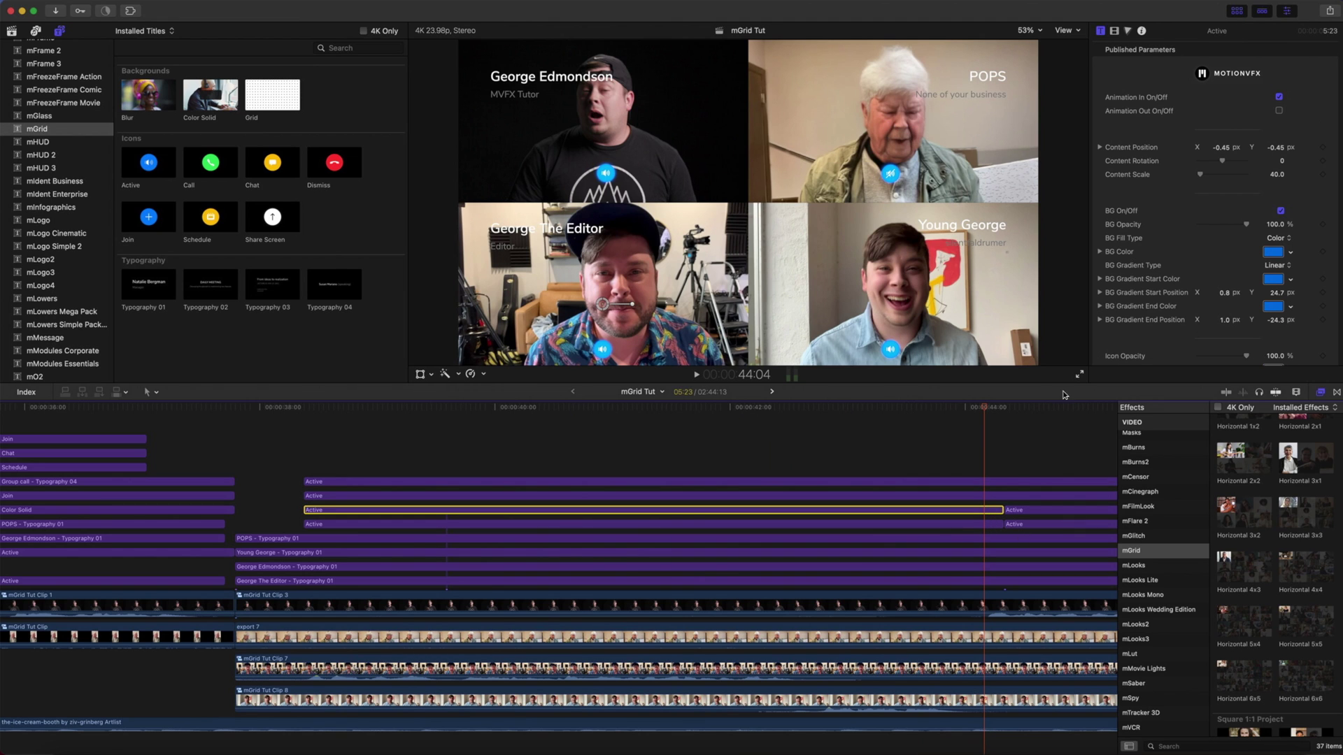
scroll(1124, 304, down, 3)
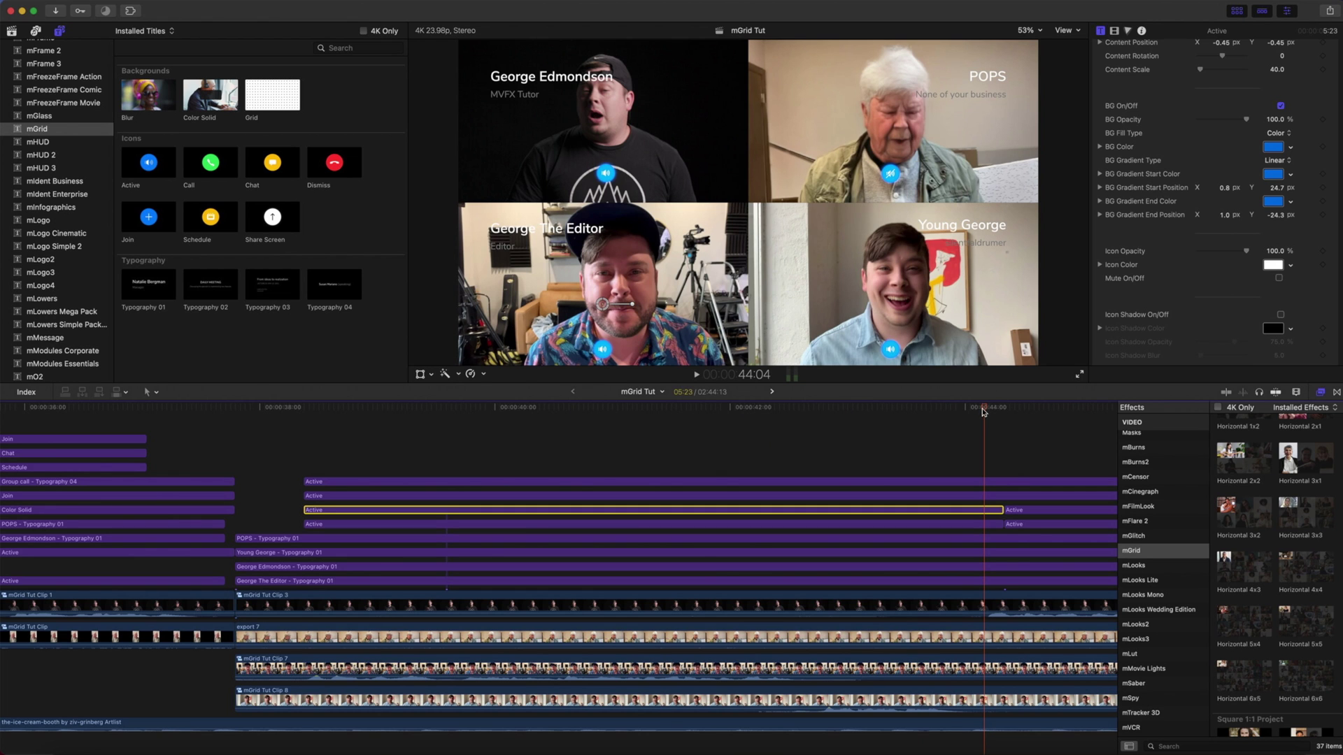
drag(983, 412, 1016, 472)
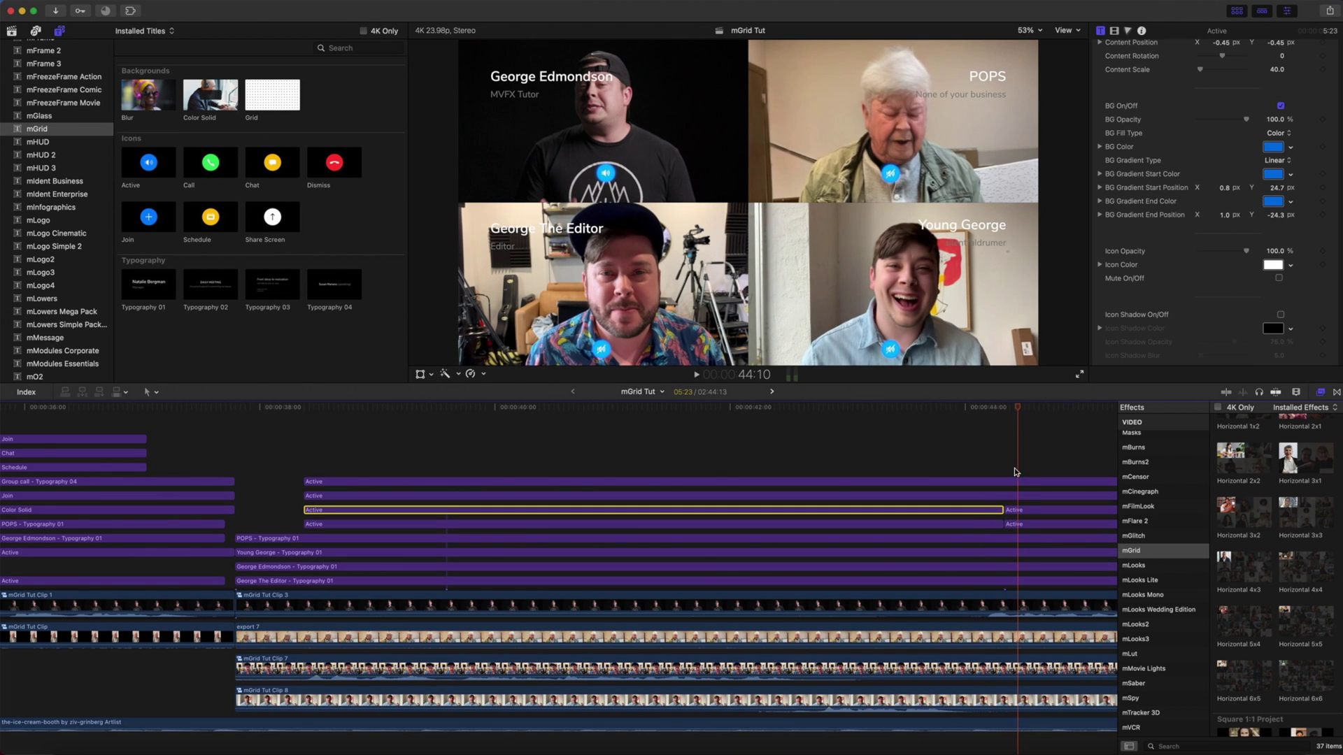
click(1020, 514)
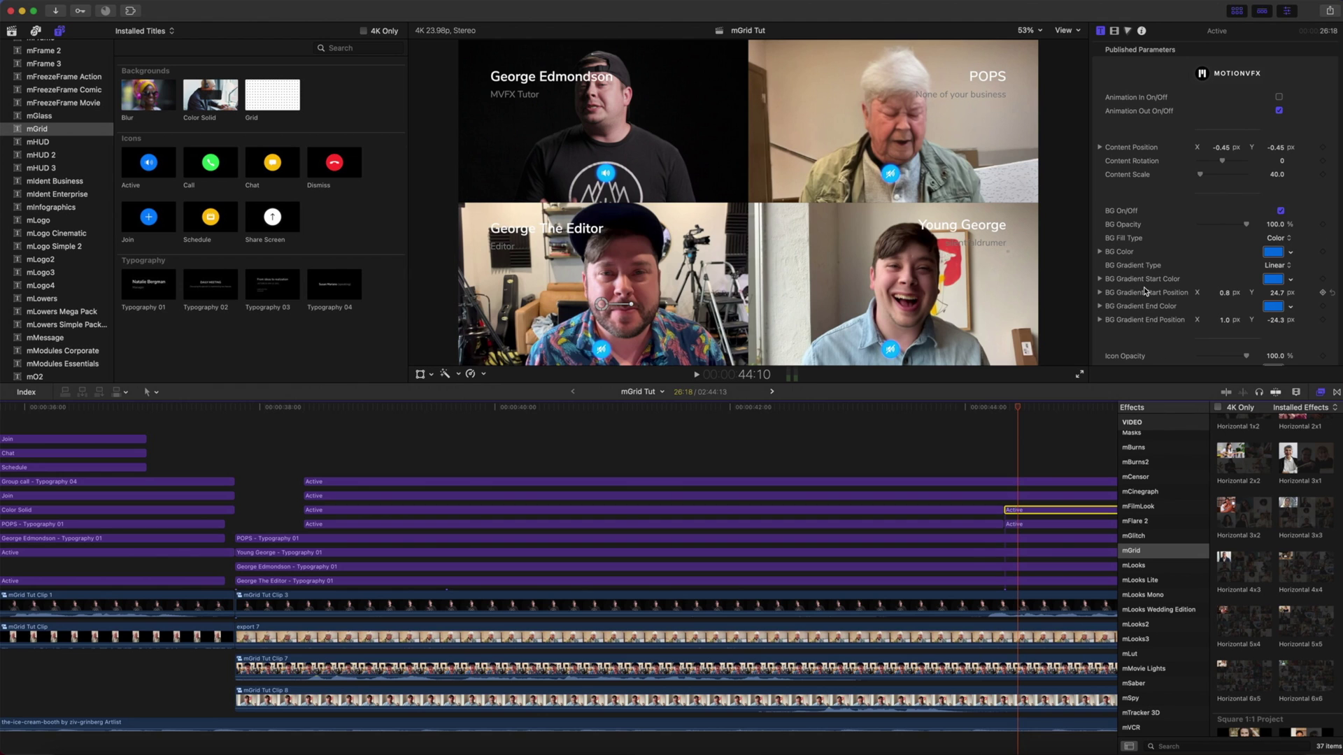
scroll(1145, 293, down, 5)
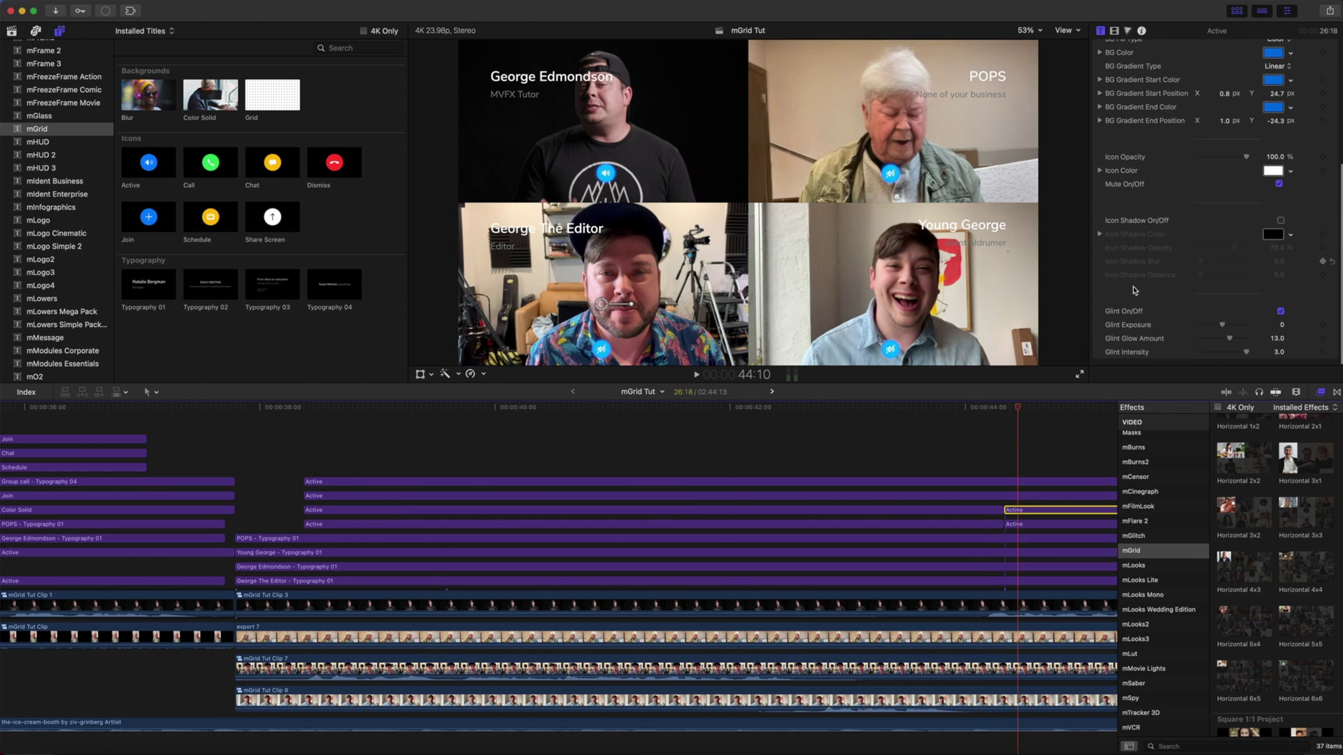
scroll(1009, 424, right, 1)
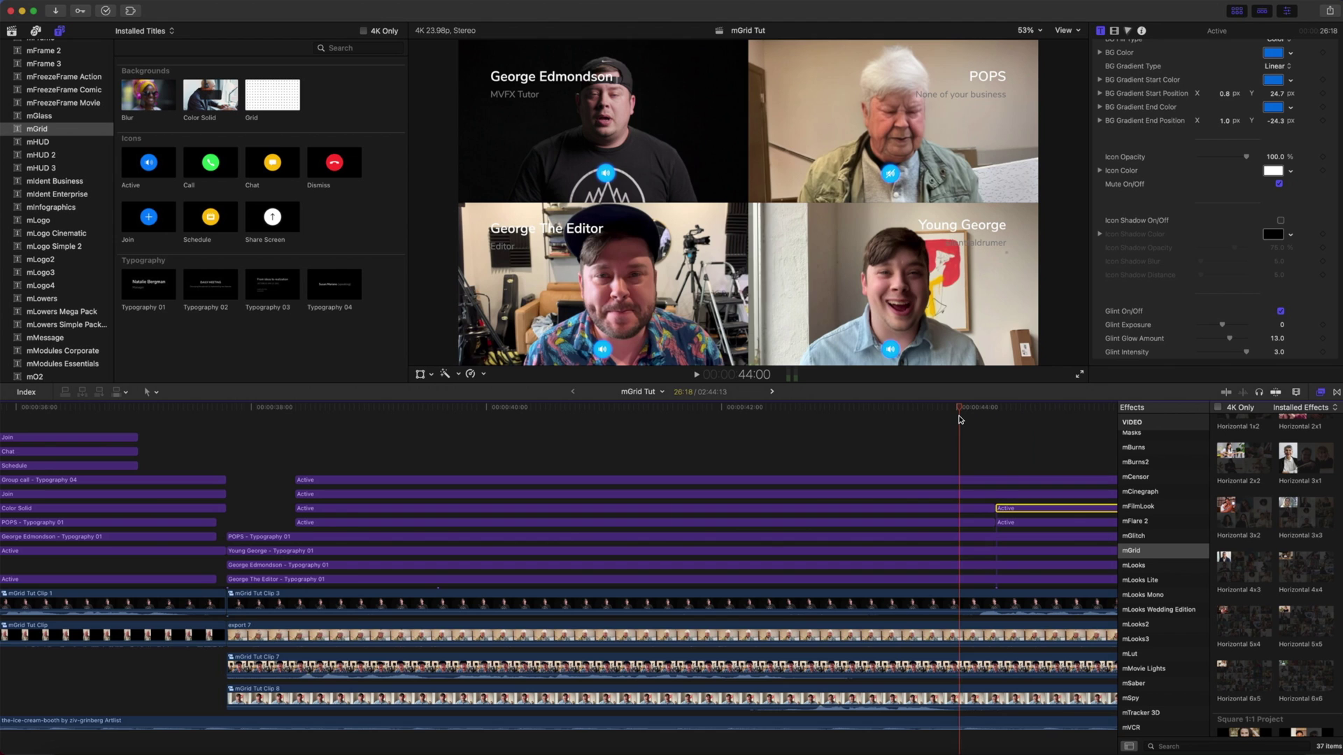
scroll(957, 420, right, 10)
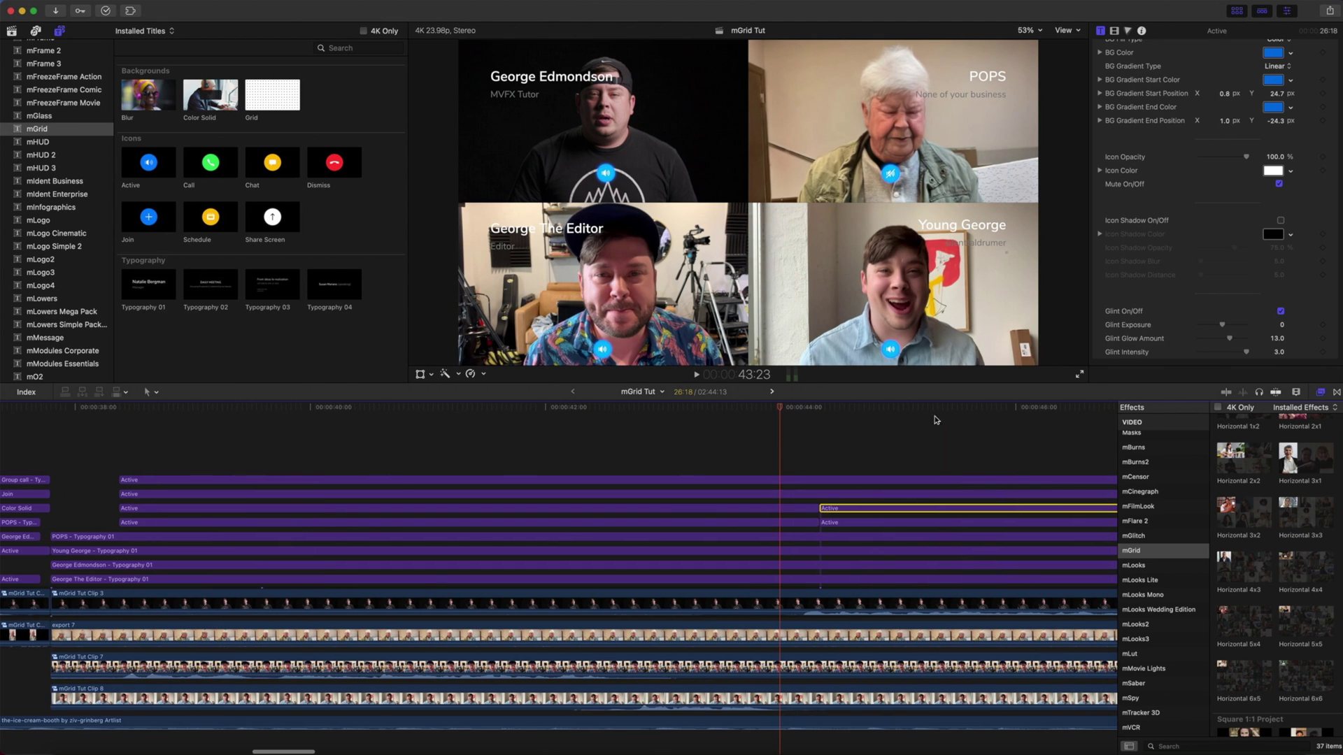
scroll(839, 425, right, 7)
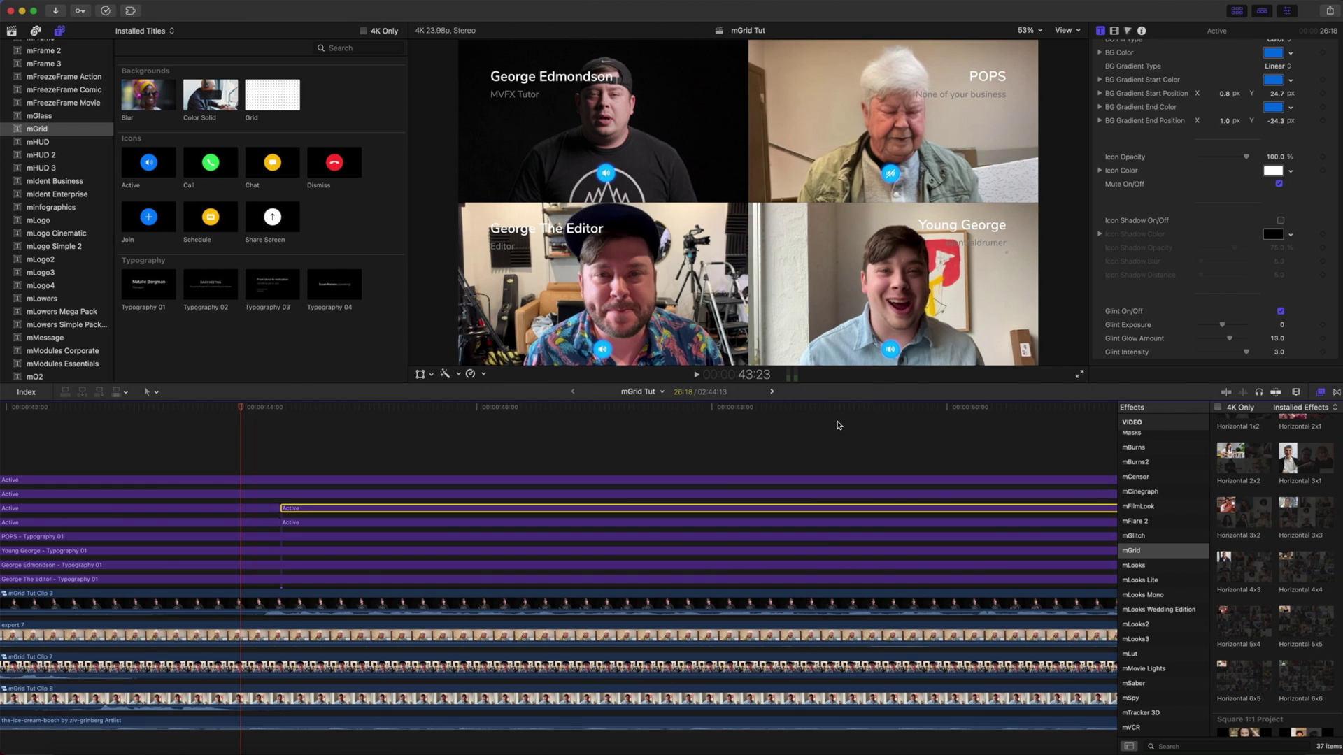
key(super+minus)
key(super+minus)
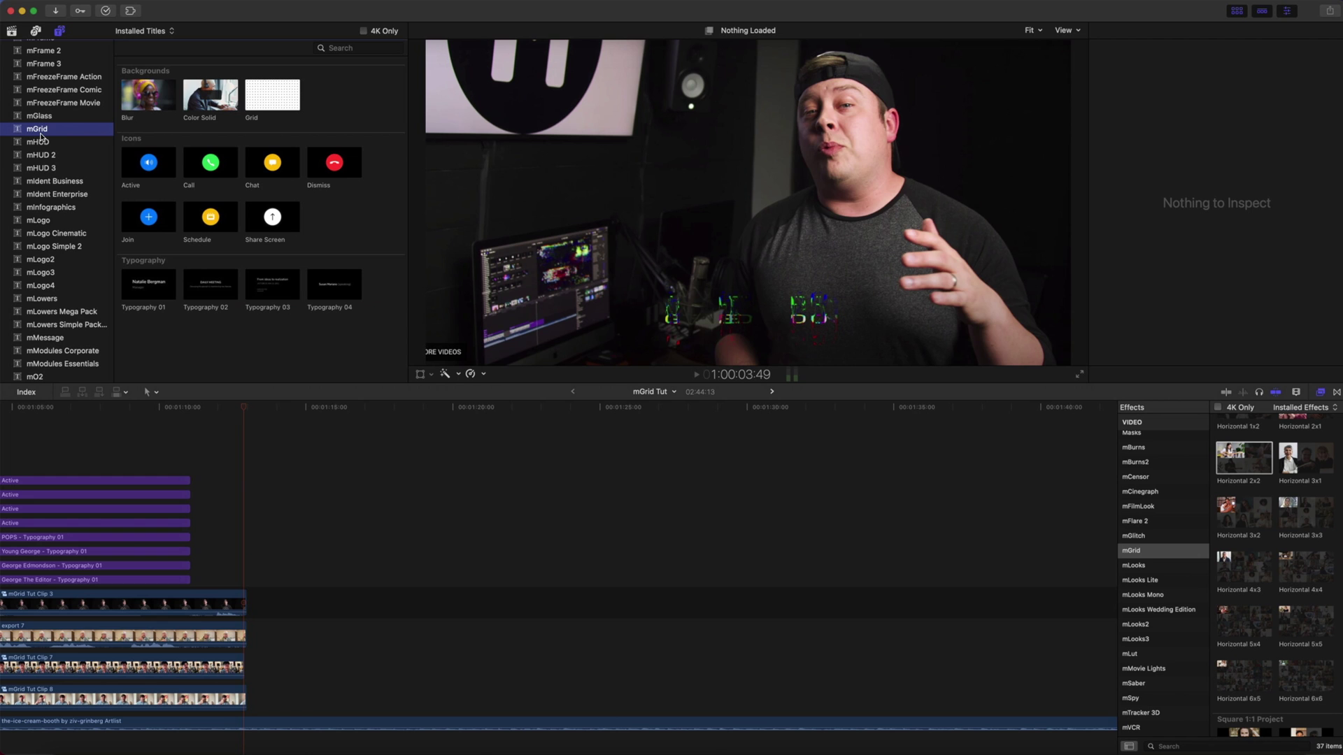
- Stack screenshots 12.10.56, 12.12.33, 12.12.56 and 12.16.38 after mGrid Tut Clip 3, trimming the top one to match
click(12, 32)
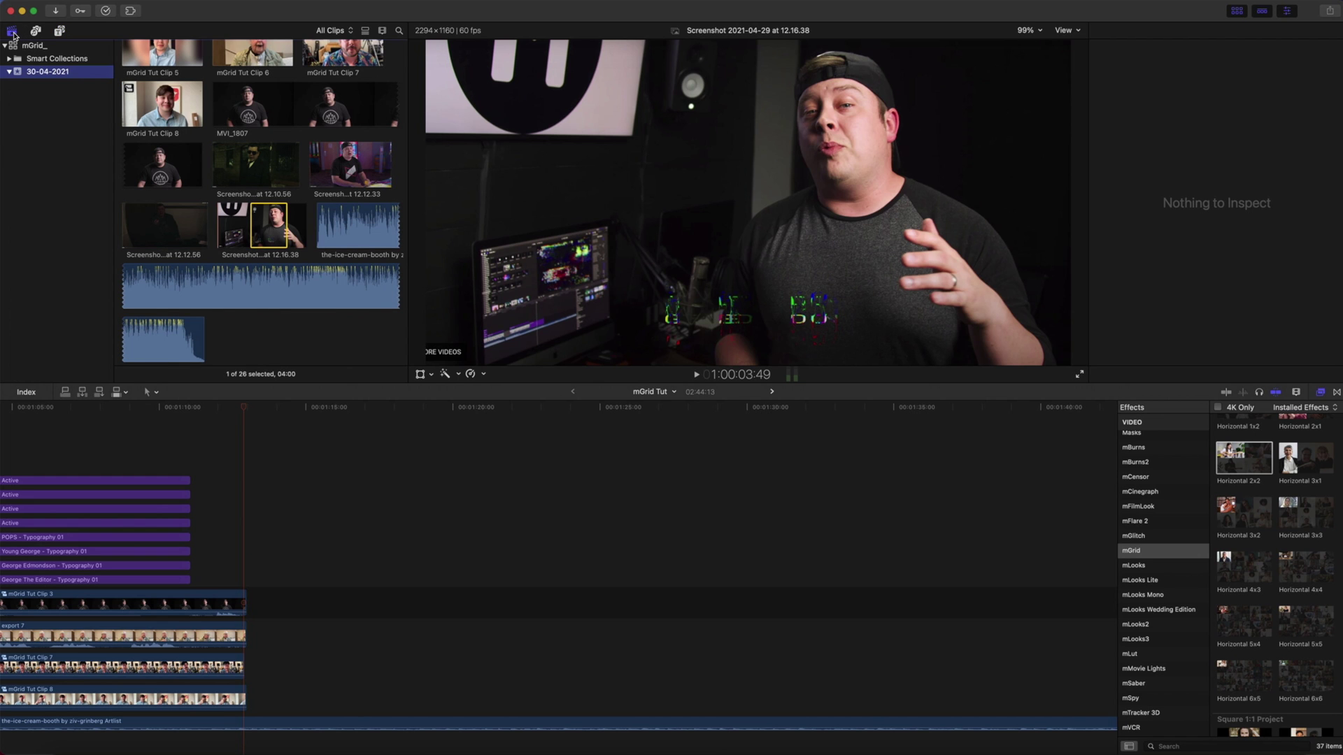
click(227, 173)
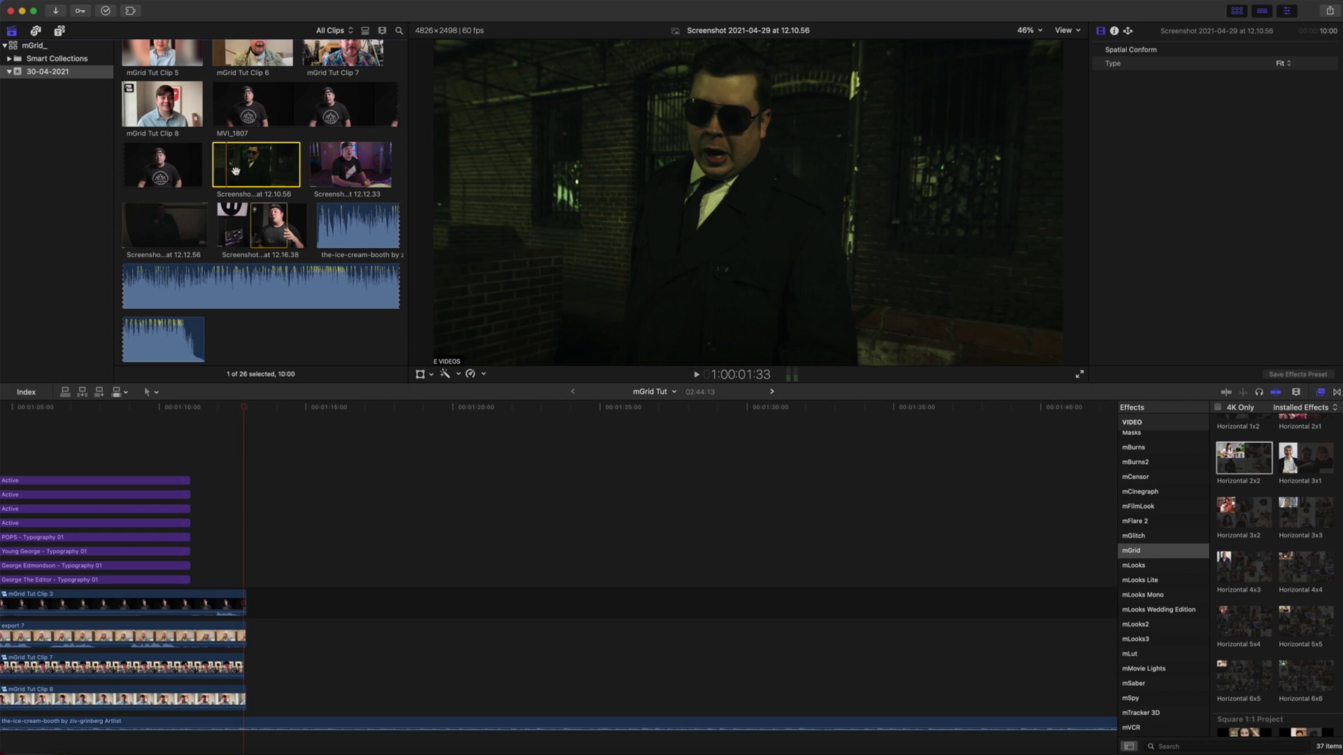
drag(236, 171, 310, 596)
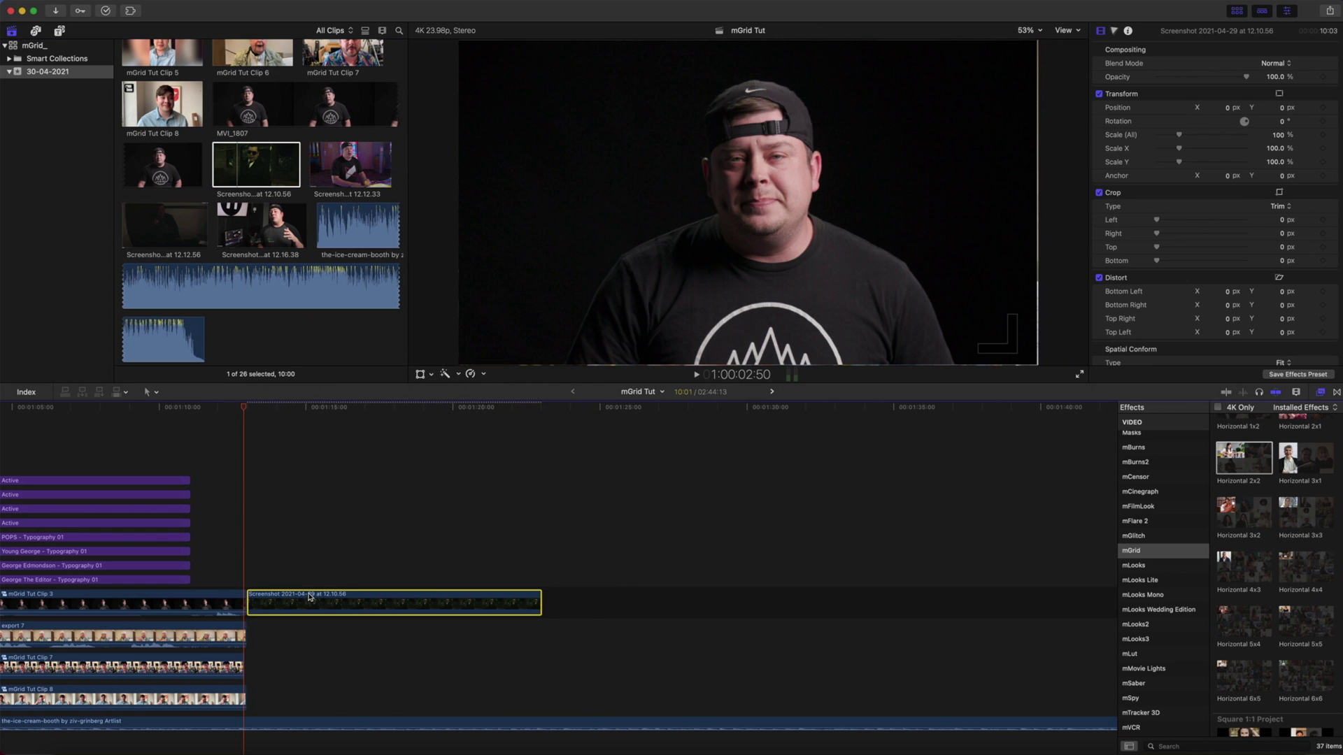
drag(338, 175, 258, 557)
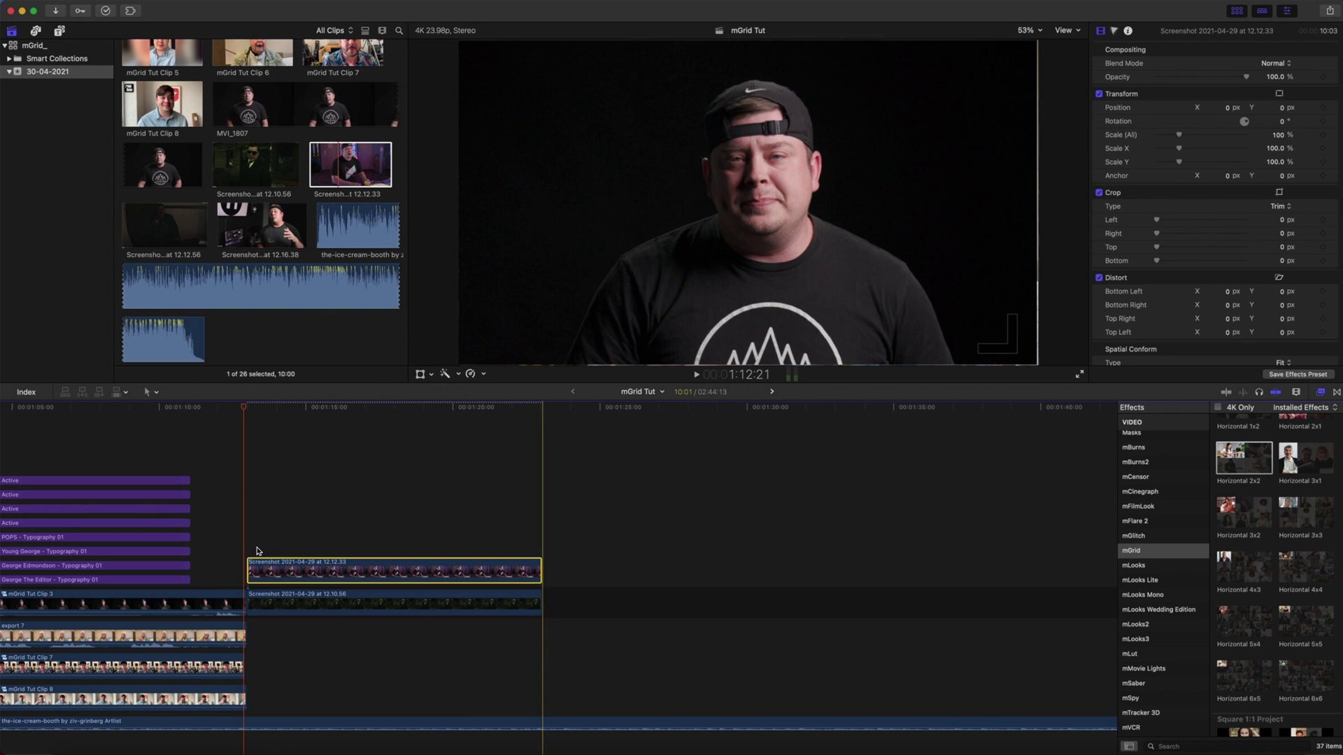
drag(176, 219, 249, 516)
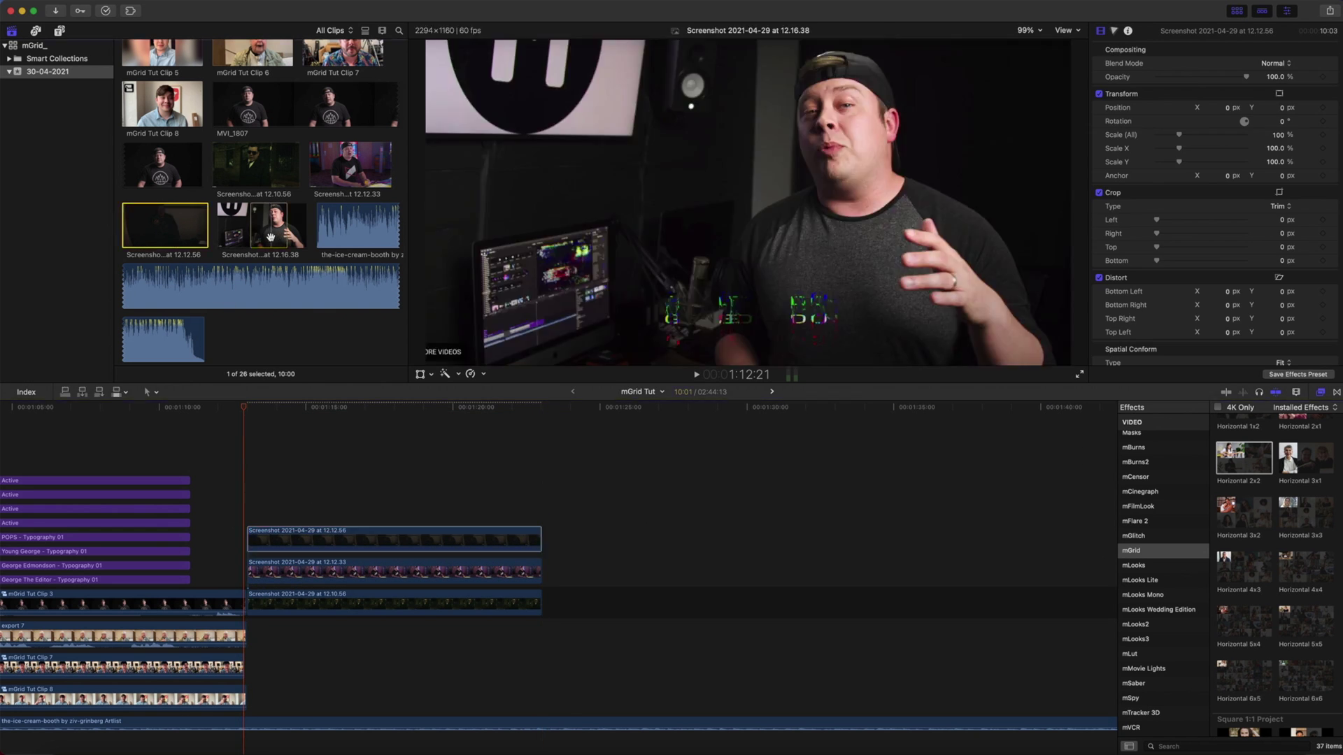
drag(268, 235, 235, 467)
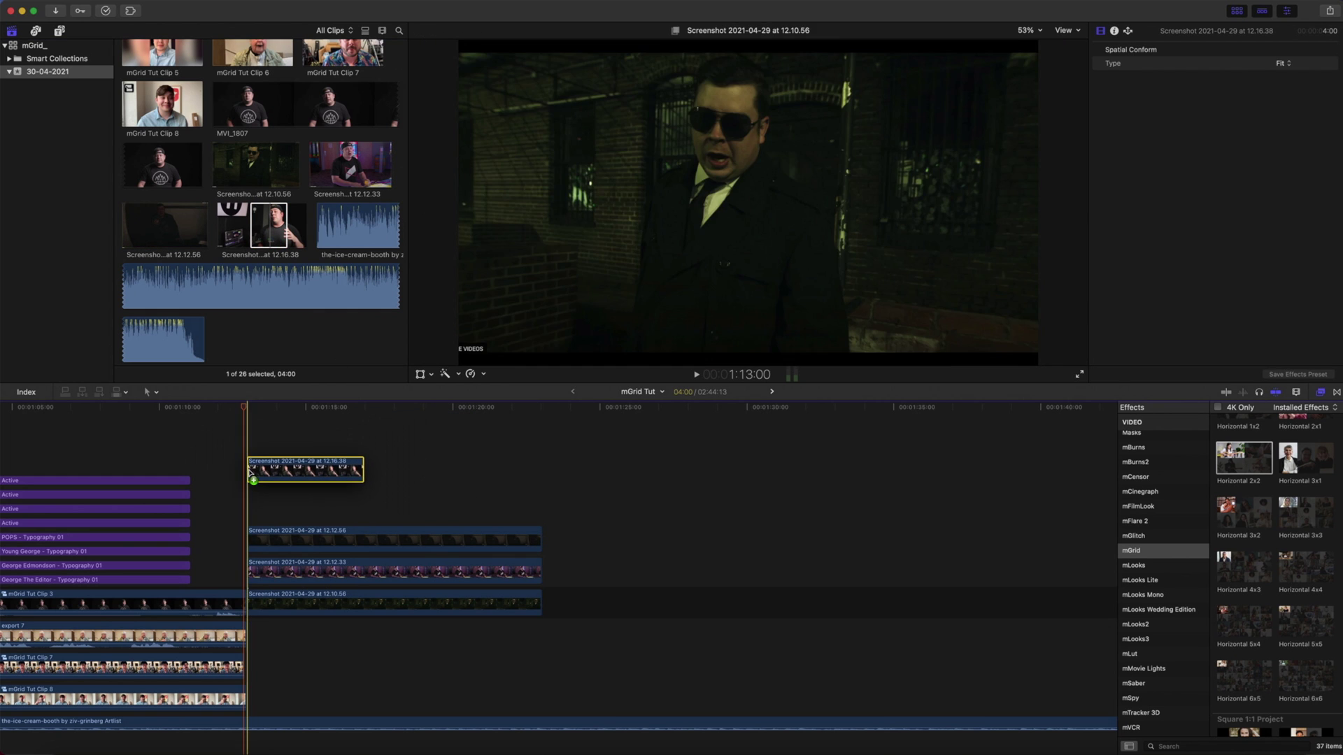
drag(364, 508, 540, 507)
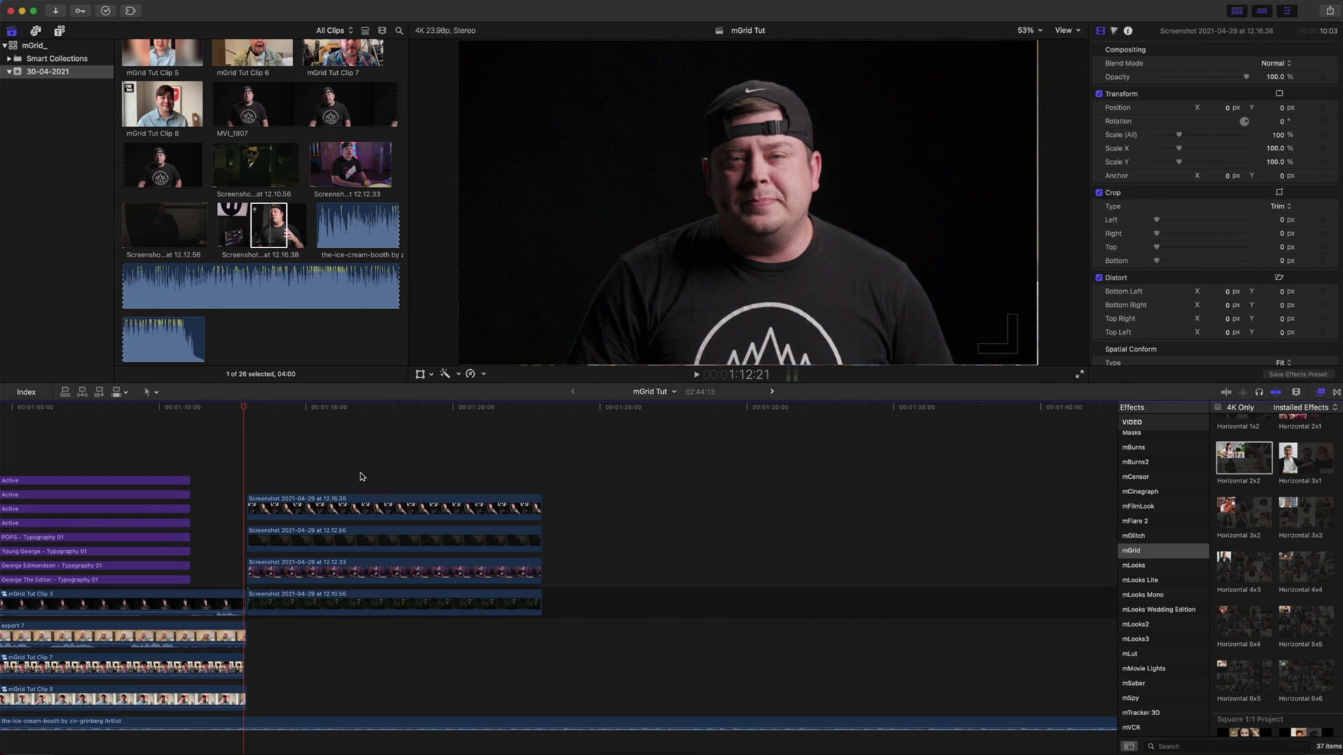
drag(359, 475, 375, 618)
- Set the four screenshot clips' Spatial Conform Type to Fill
scroll(1151, 303, down, 2)
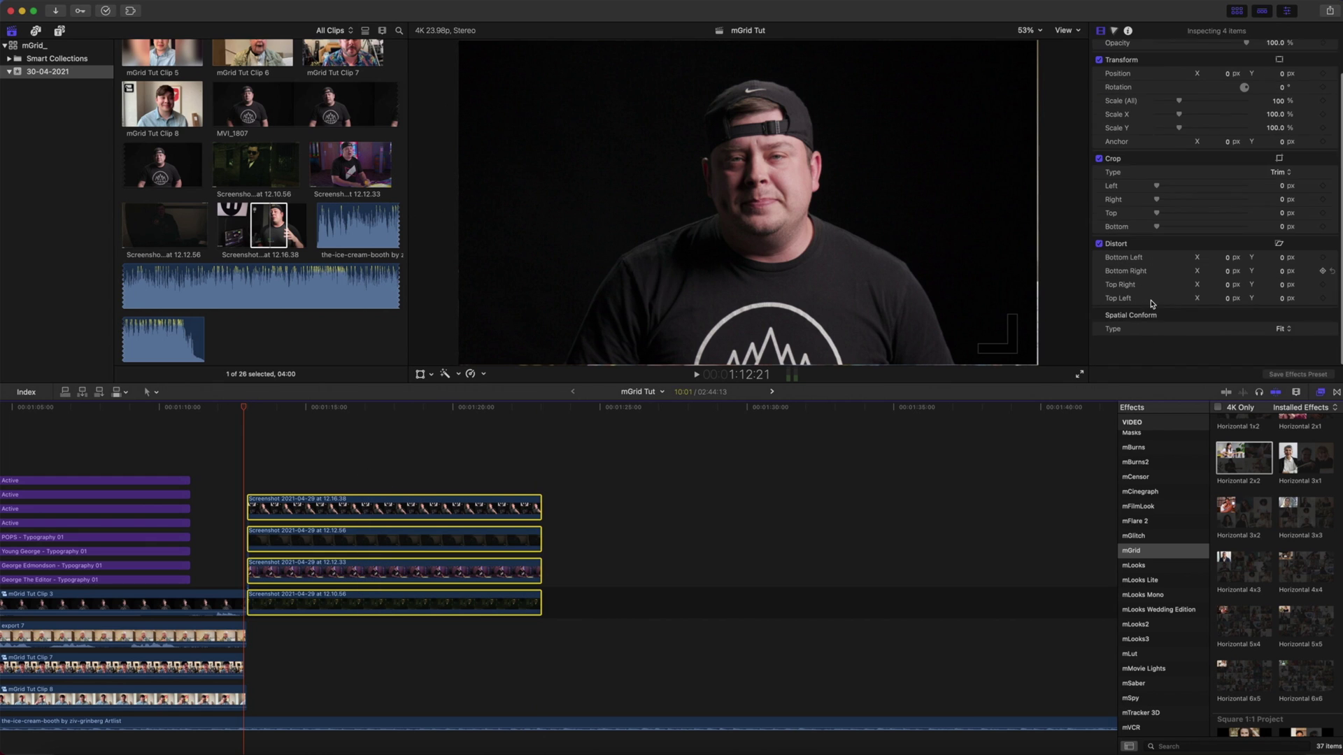
click(1273, 355)
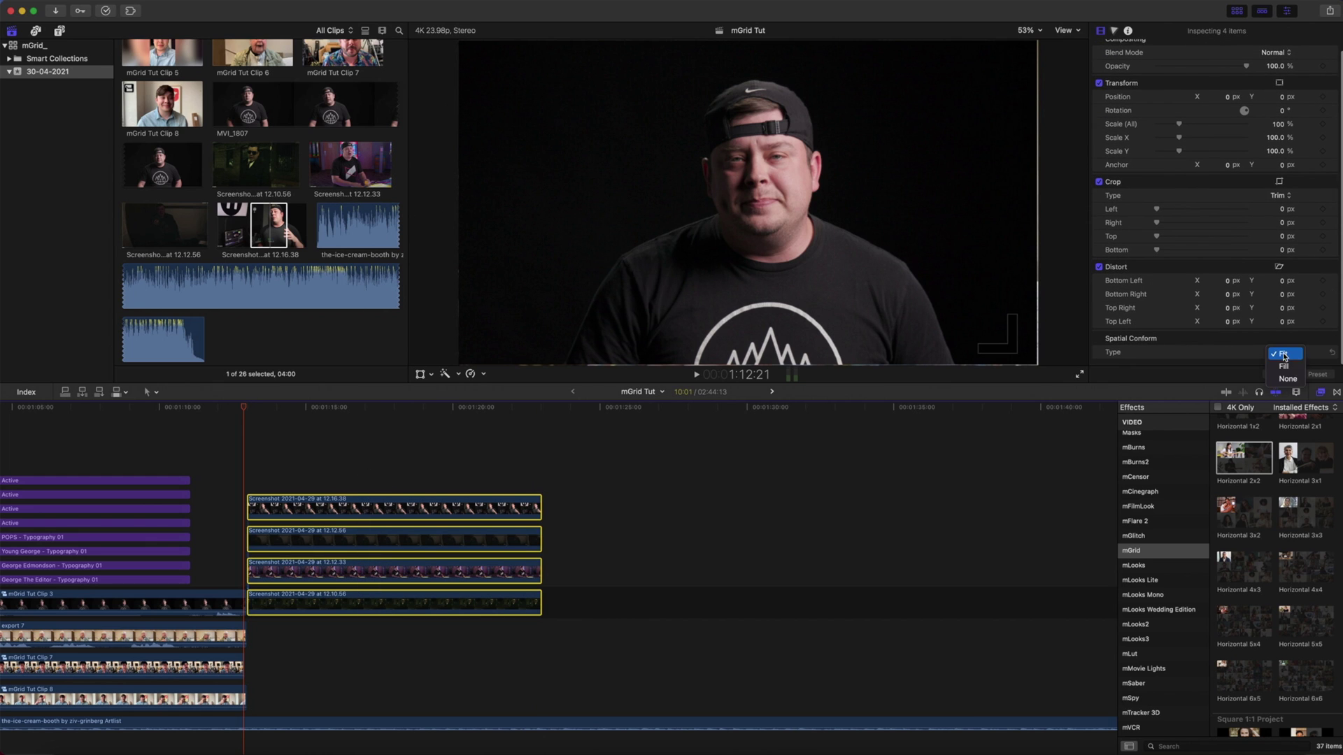
click(1285, 369)
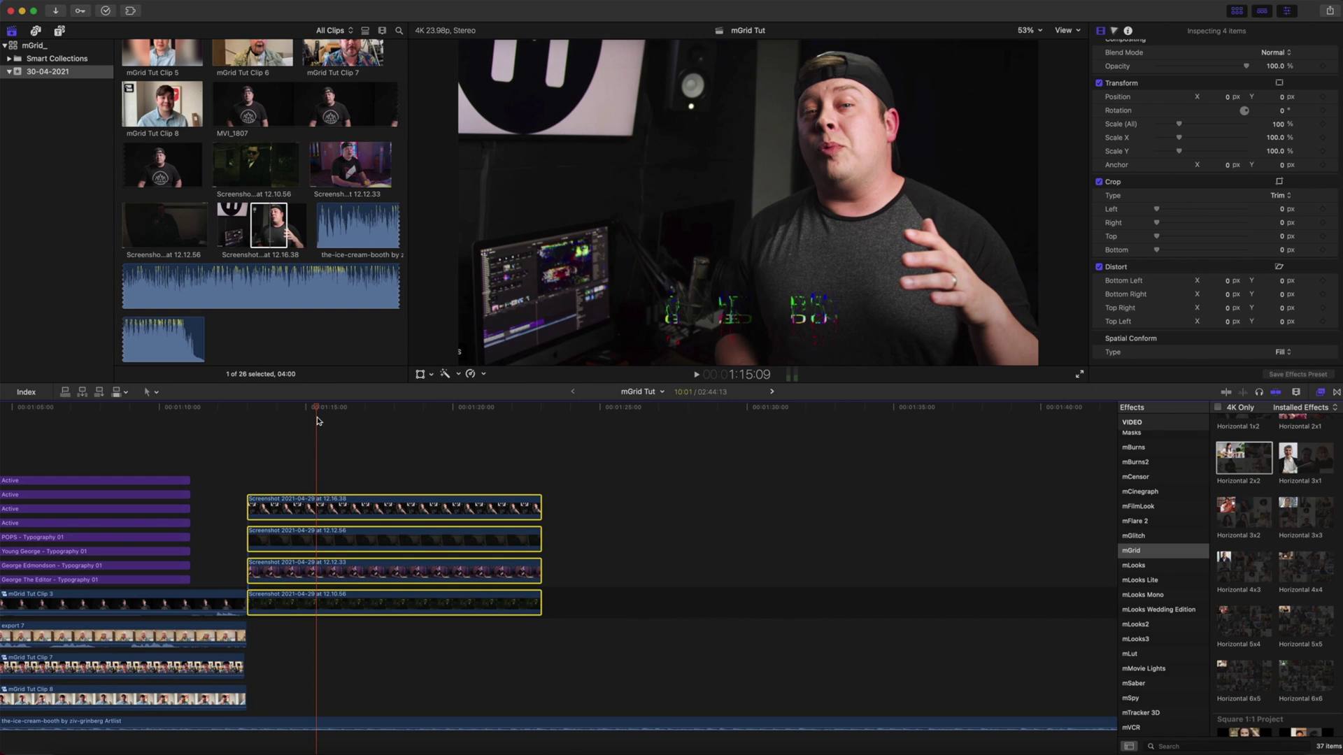
- Check each stacked clip, reselect all four and apply the mGrid Horizontal 2x2 effect
click(319, 451)
click(322, 504)
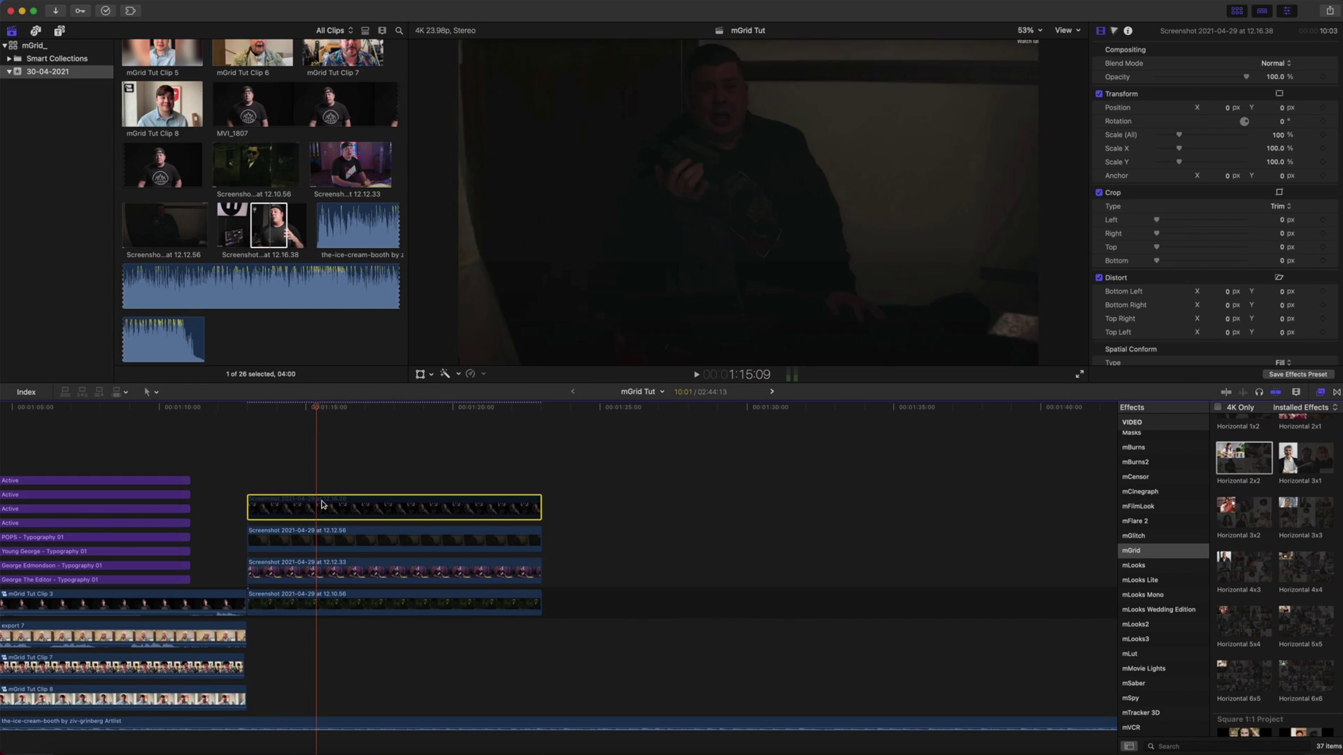
click(321, 537)
click(316, 574)
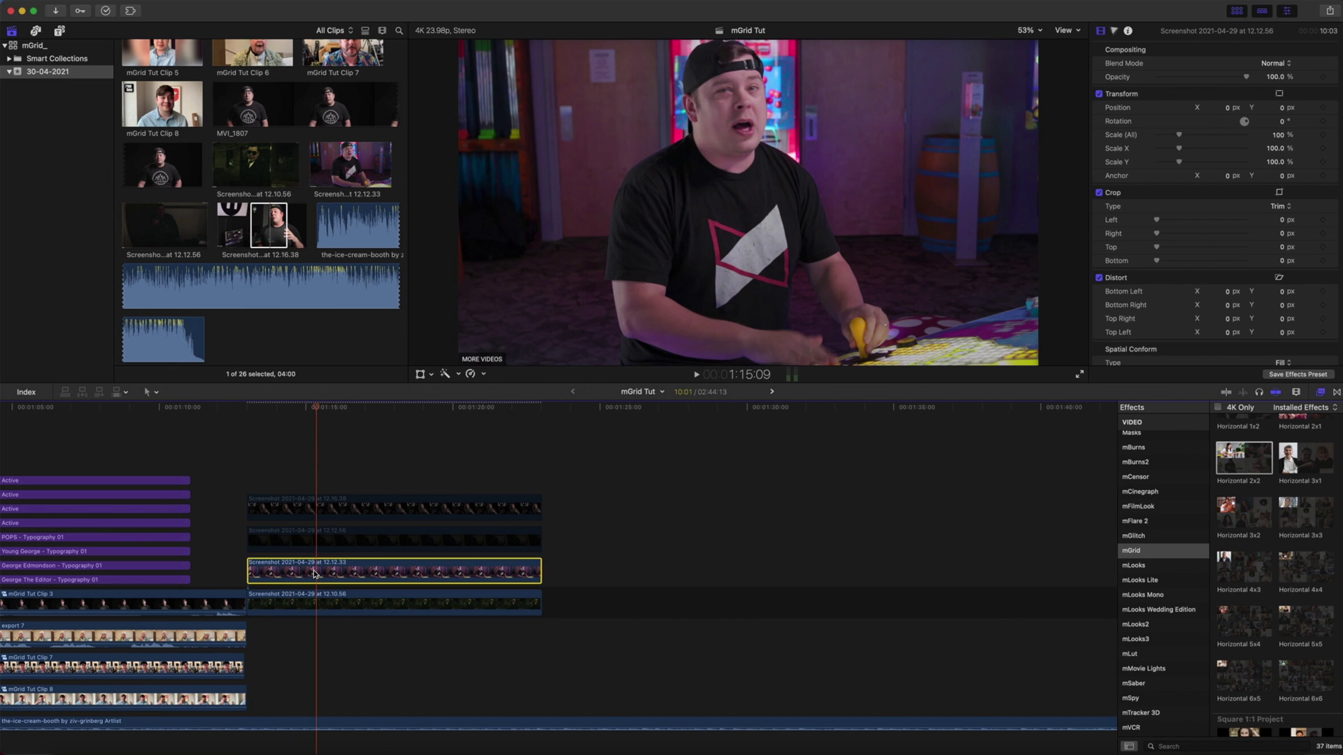
click(319, 543)
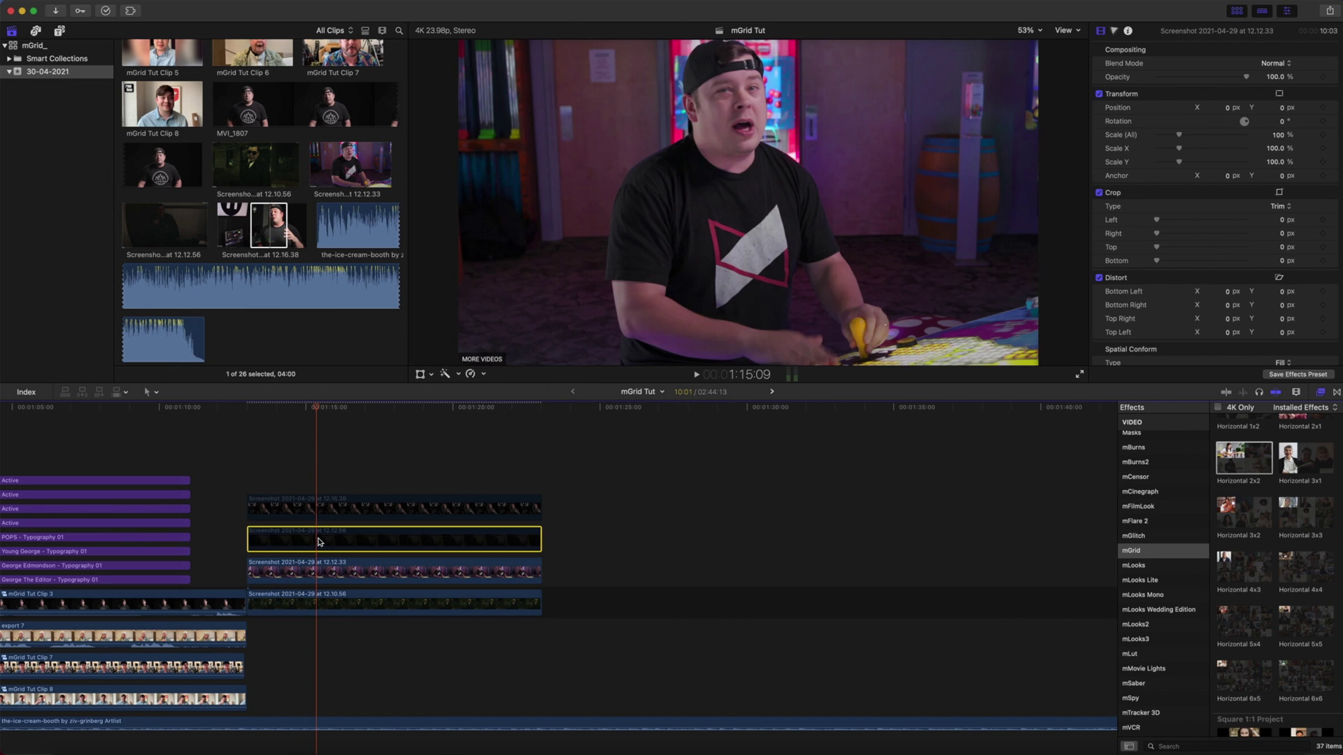
click(320, 514)
click(316, 468)
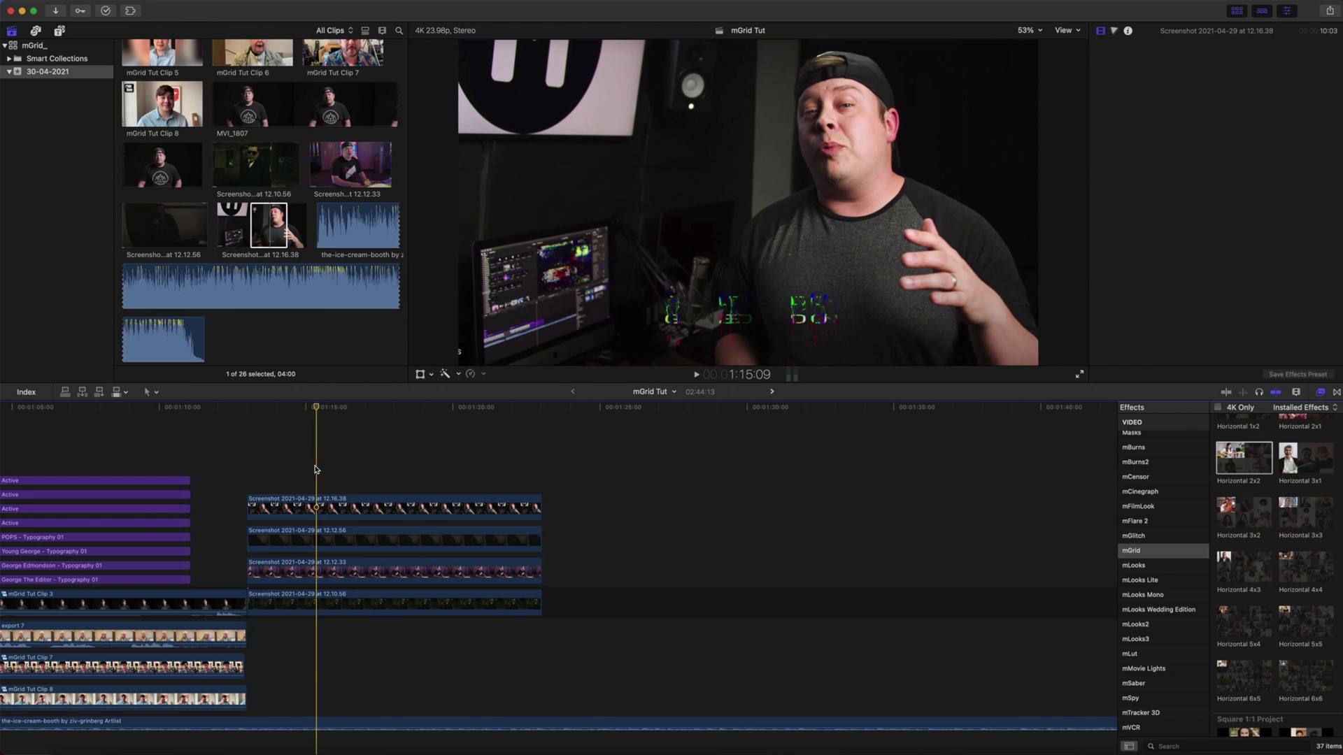
drag(319, 463, 380, 604)
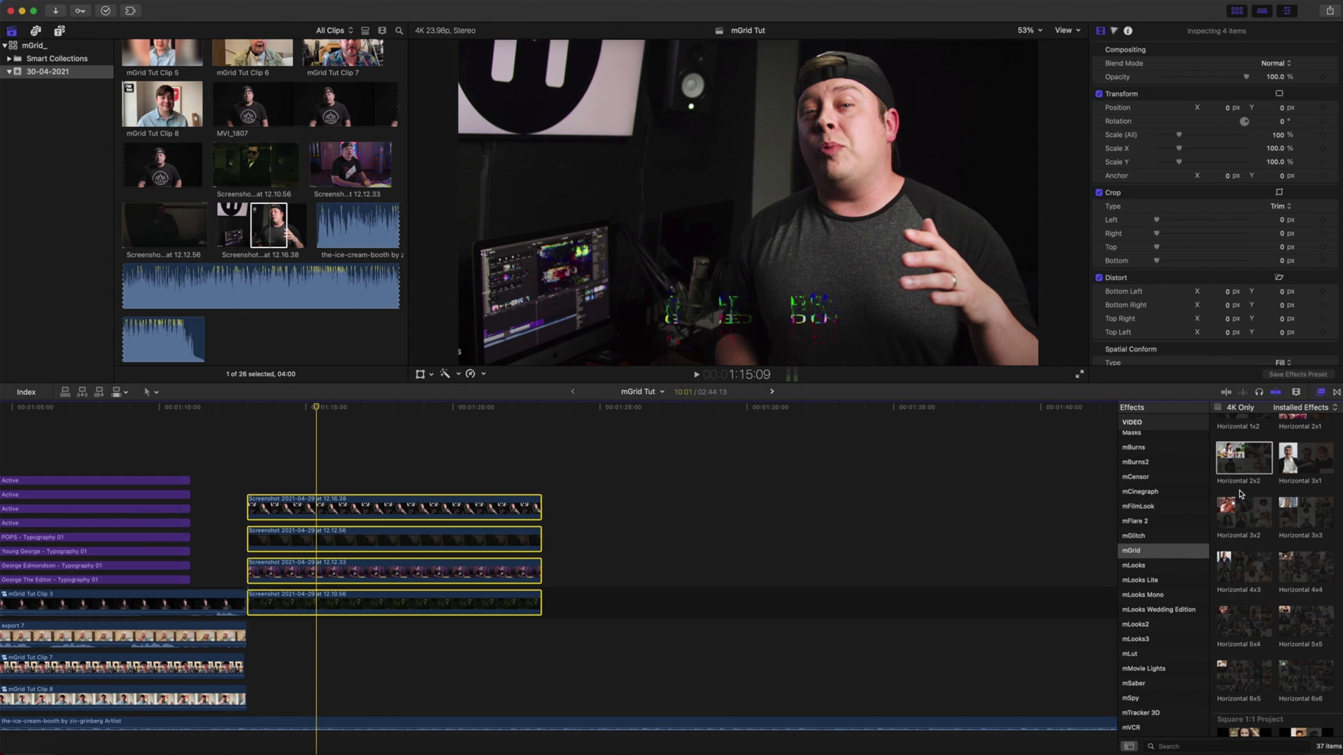
double_click(1247, 470)
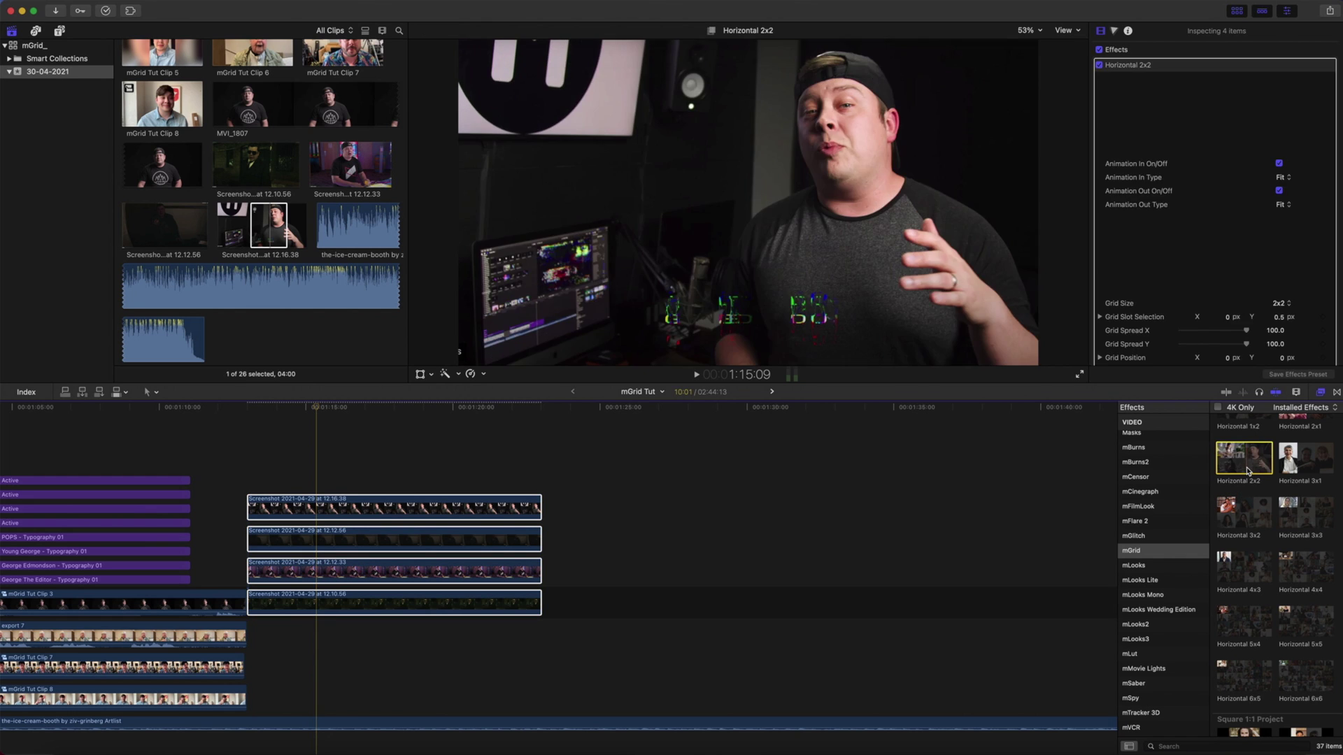
- Put 12.16.38 in the top-right, 12.12.56 in the bottom-left and 12.12.33 in the bottom-right grid slot
click(313, 468)
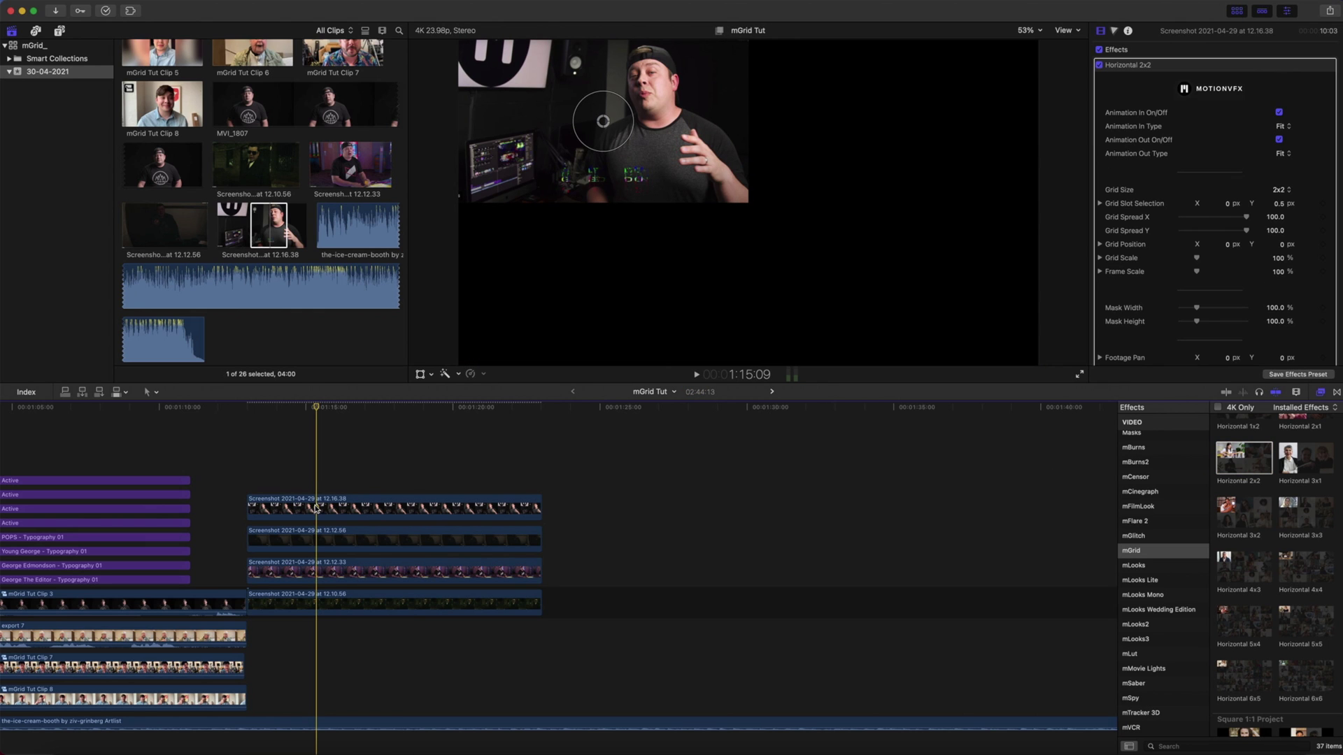
click(315, 508)
drag(606, 126, 871, 128)
click(318, 543)
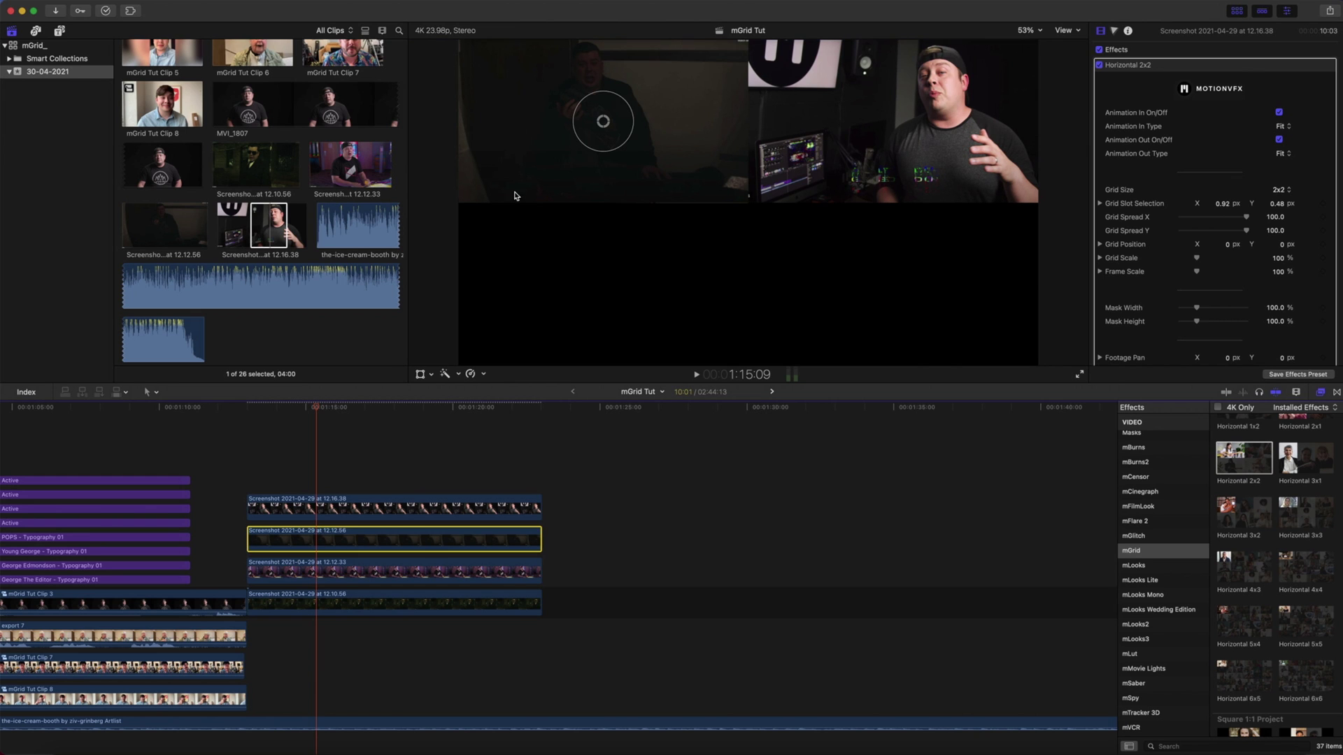
drag(605, 229, 574, 302)
click(318, 564)
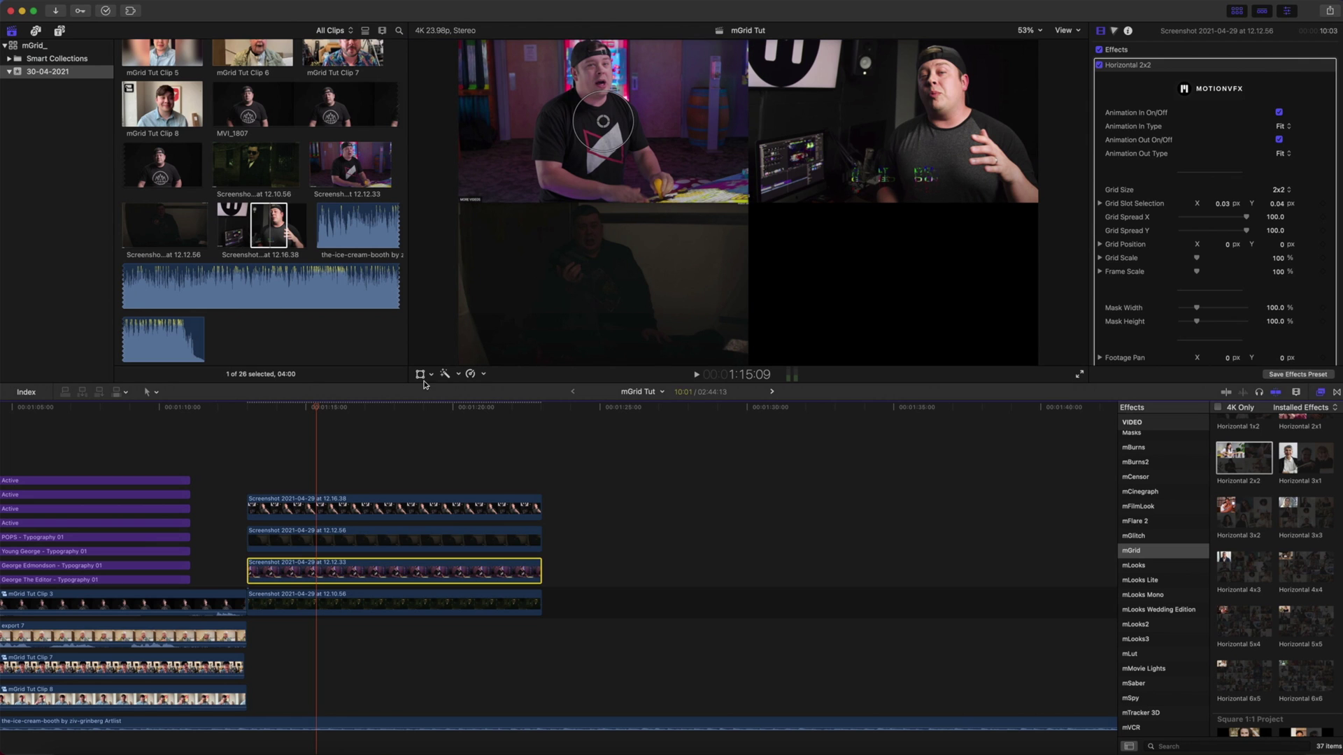
drag(603, 128, 861, 246)
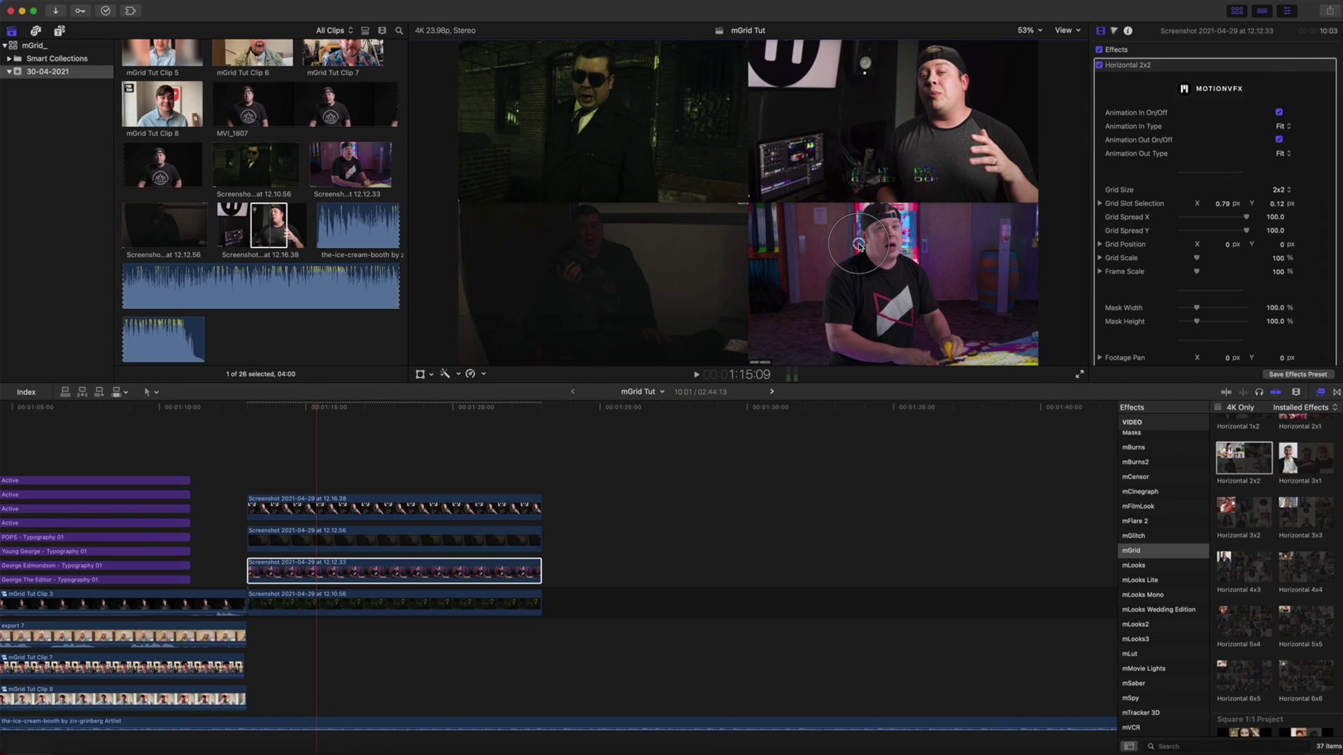
drag(318, 409, 275, 443)
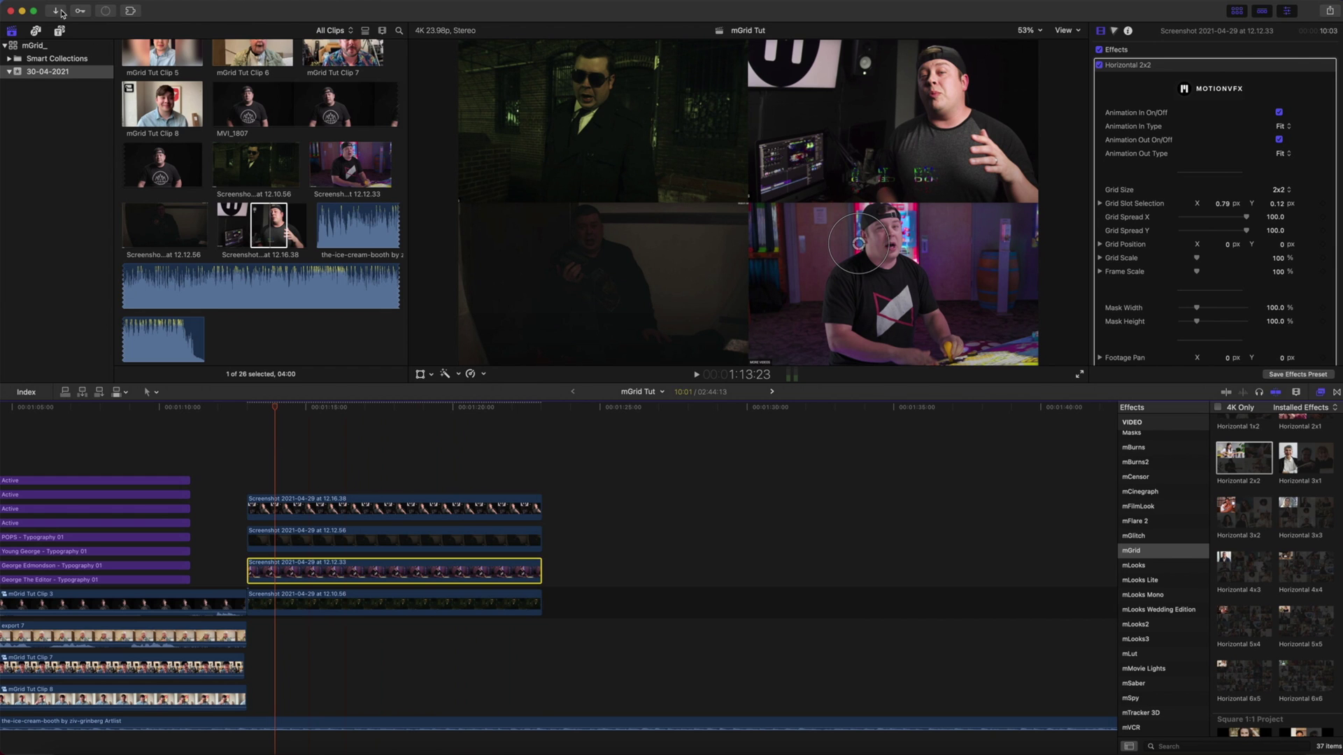
- Add an mGrid Color Solid above the grid clips and shrink it to a horizontal bar mid-frame
click(60, 31)
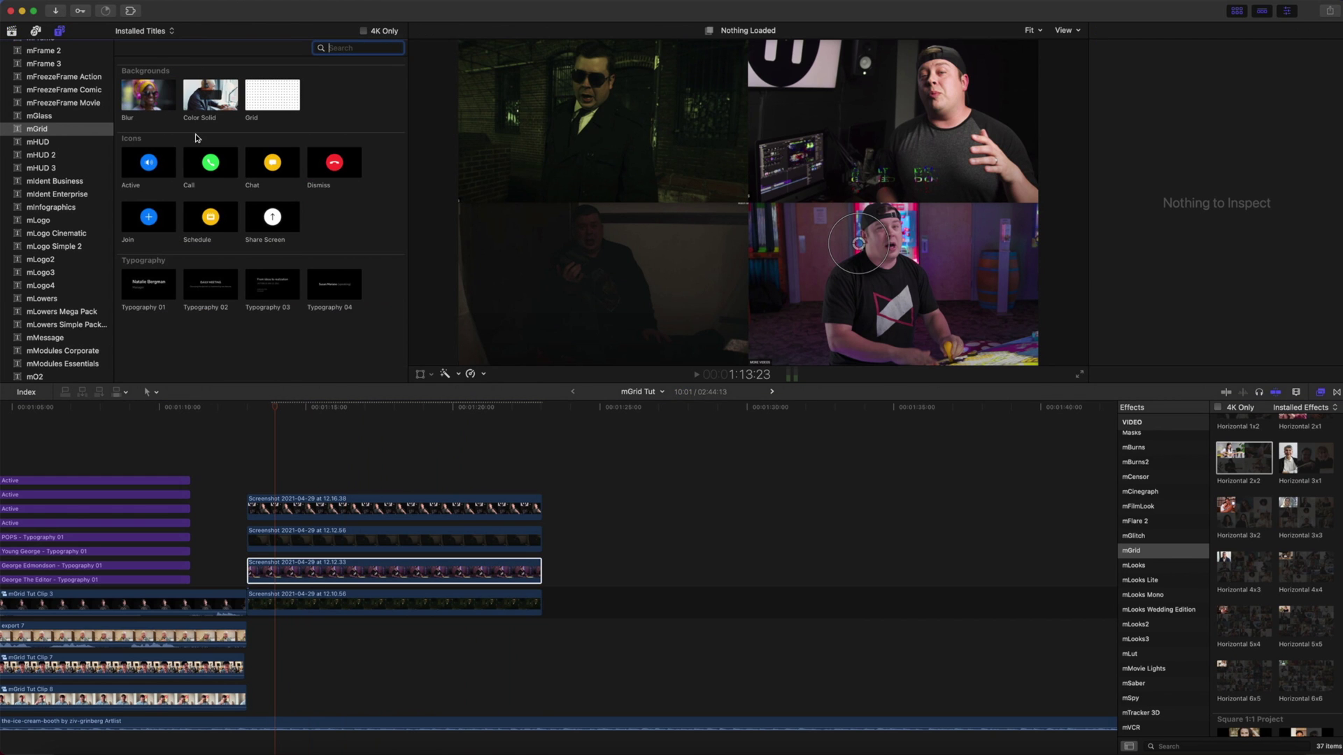
drag(208, 102, 256, 438)
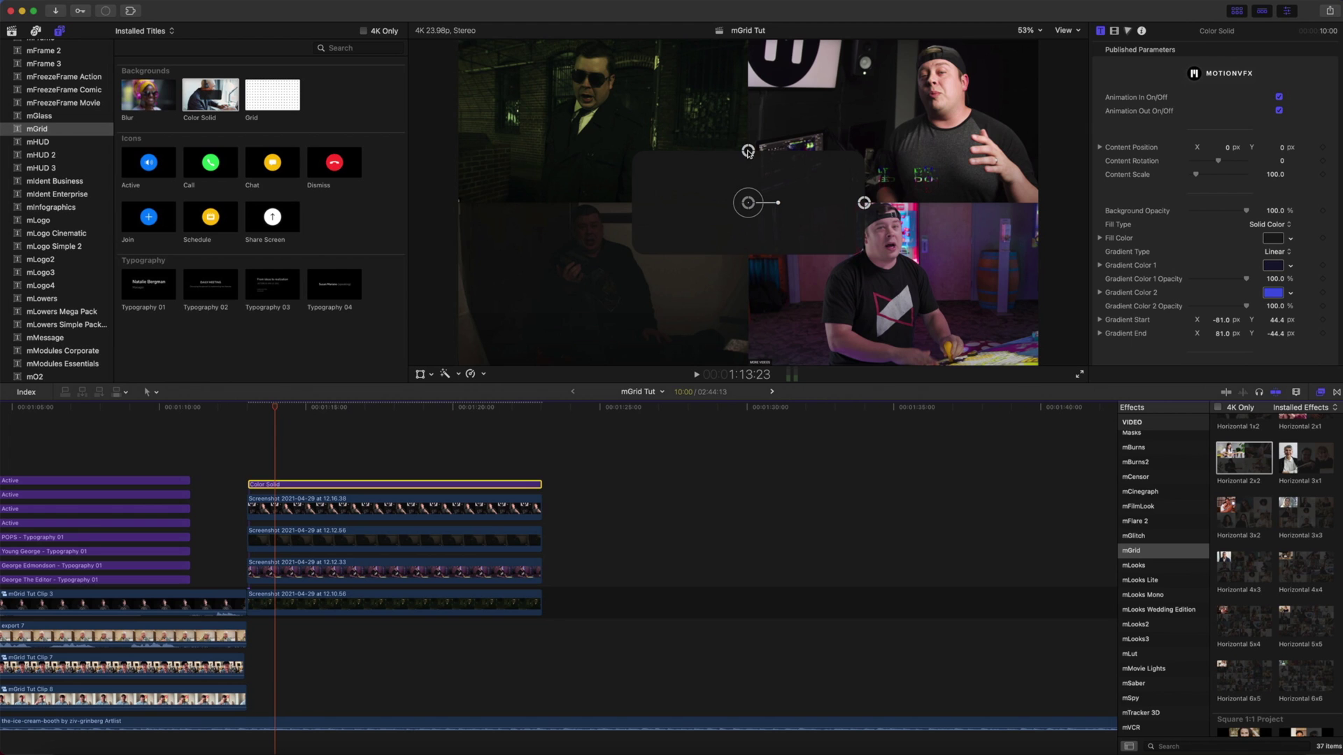
drag(748, 157, 747, 175)
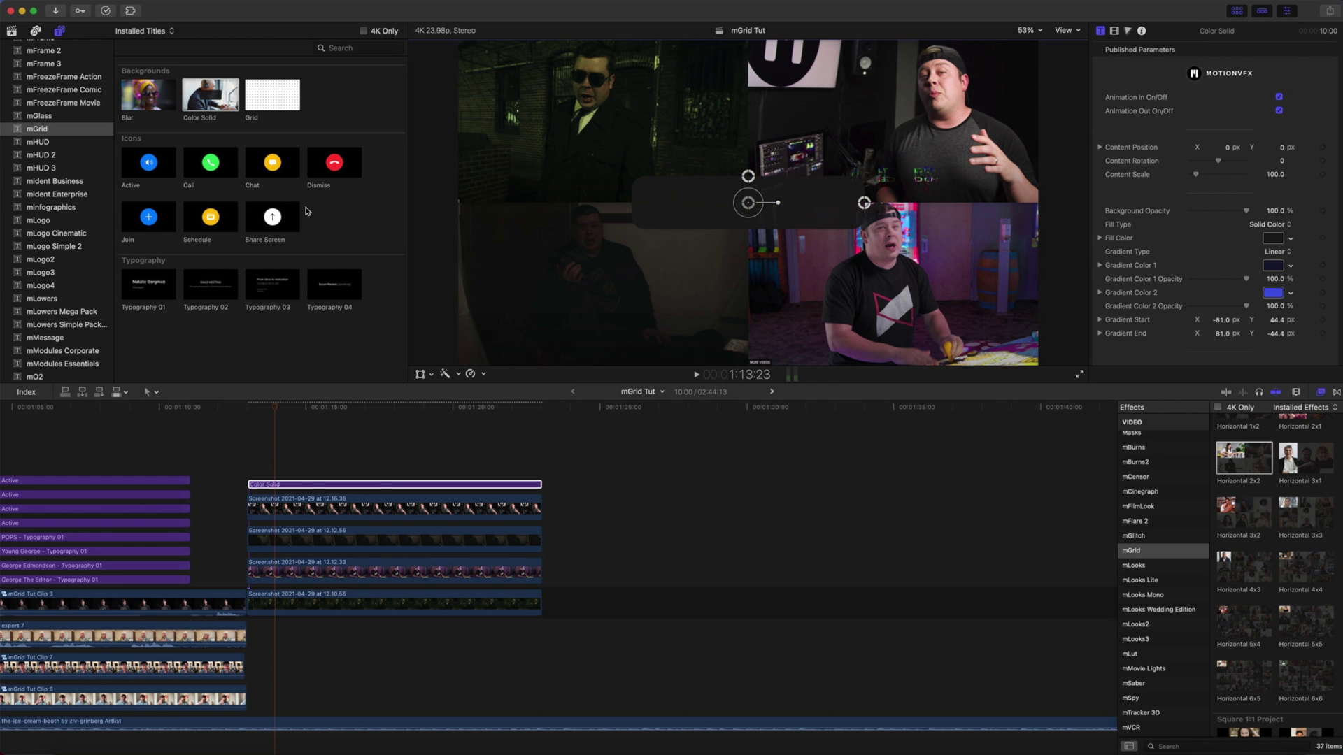
- Stack the Schedule, Chat and Share Screen icon titles above the Color Solid
drag(213, 219, 250, 454)
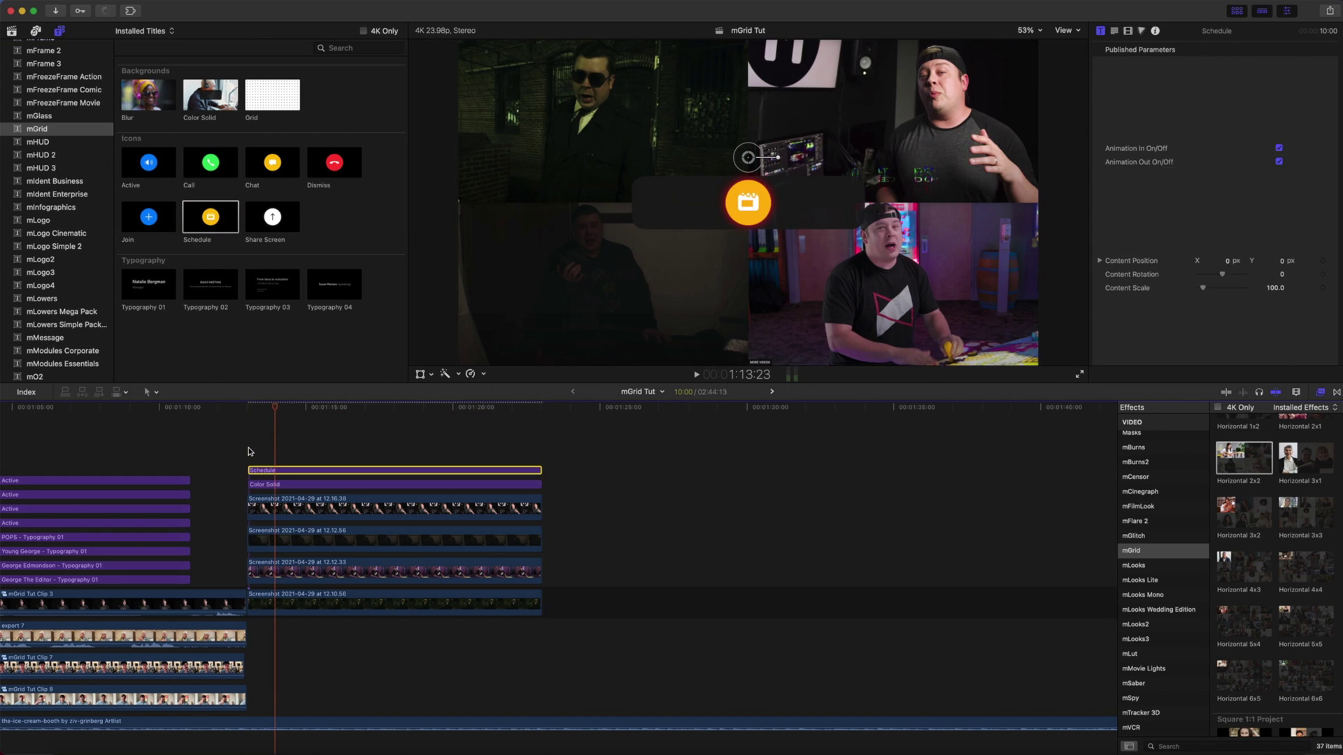
drag(265, 165, 253, 441)
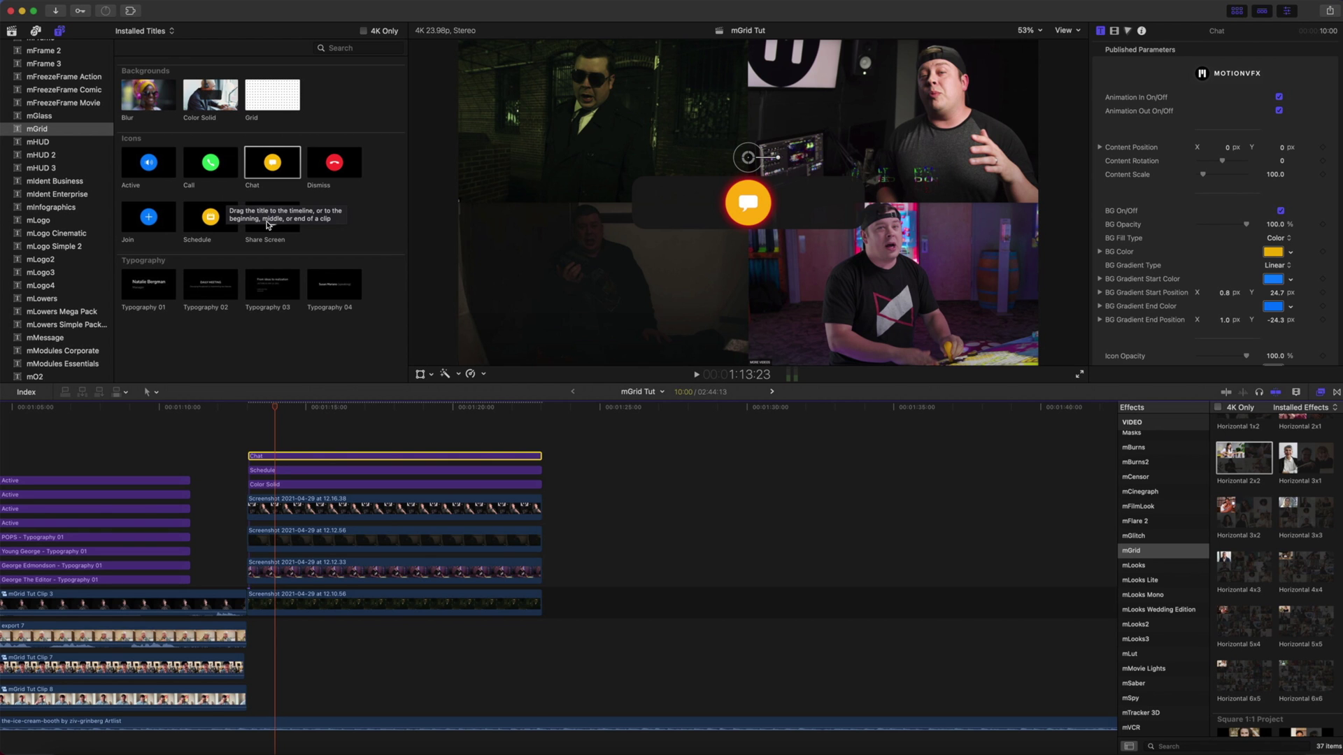
drag(267, 225, 254, 426)
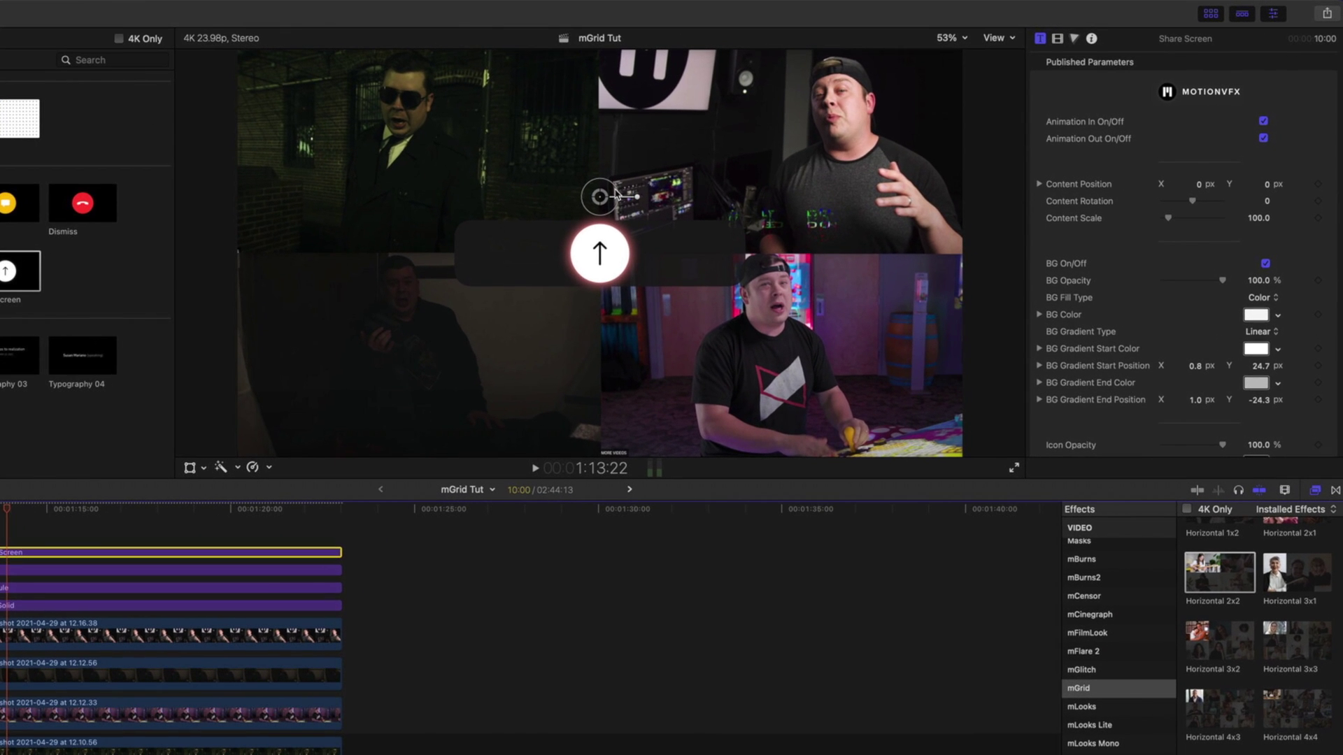
- Scale down the Share Screen icon and shift it left on the bar
drag(616, 194, 610, 194)
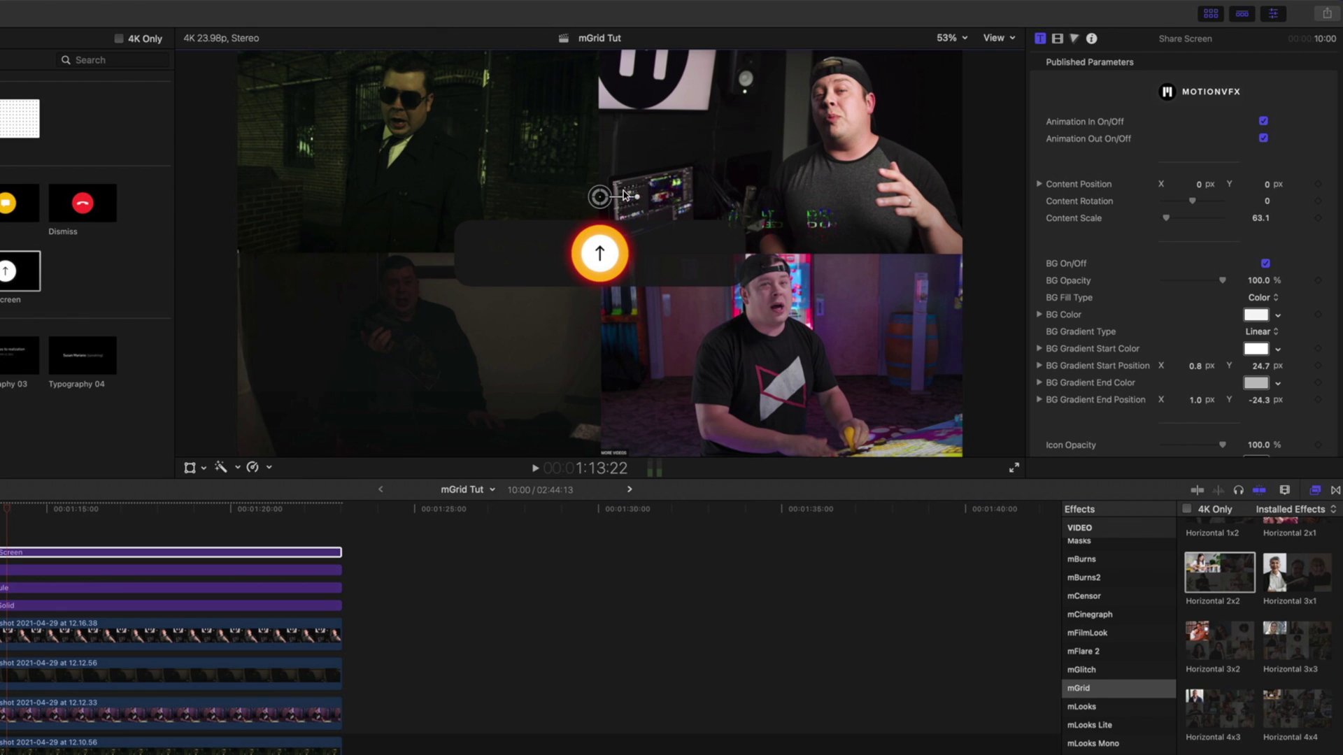
click(1259, 219)
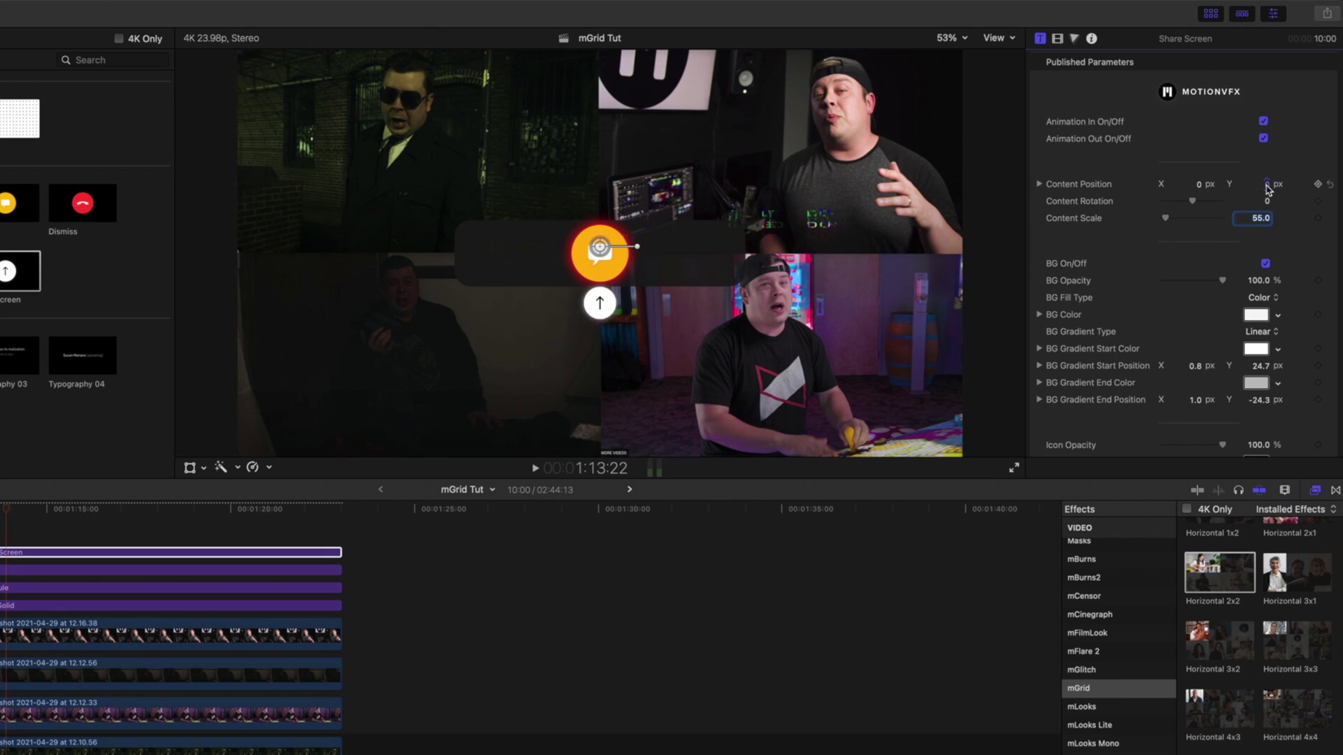
drag(1199, 186, 1180, 186)
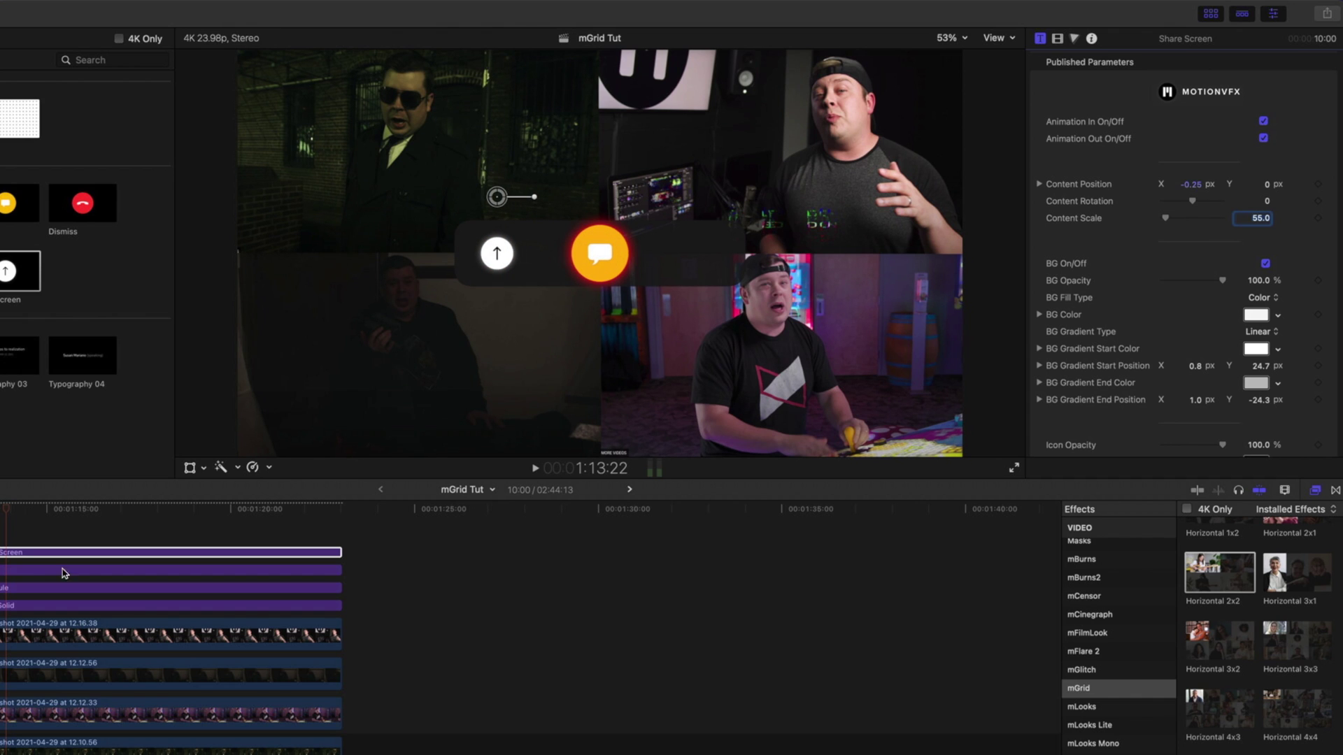
- Set the Chat icon's Content Scale to 55 and shift it to the right
click(14, 571)
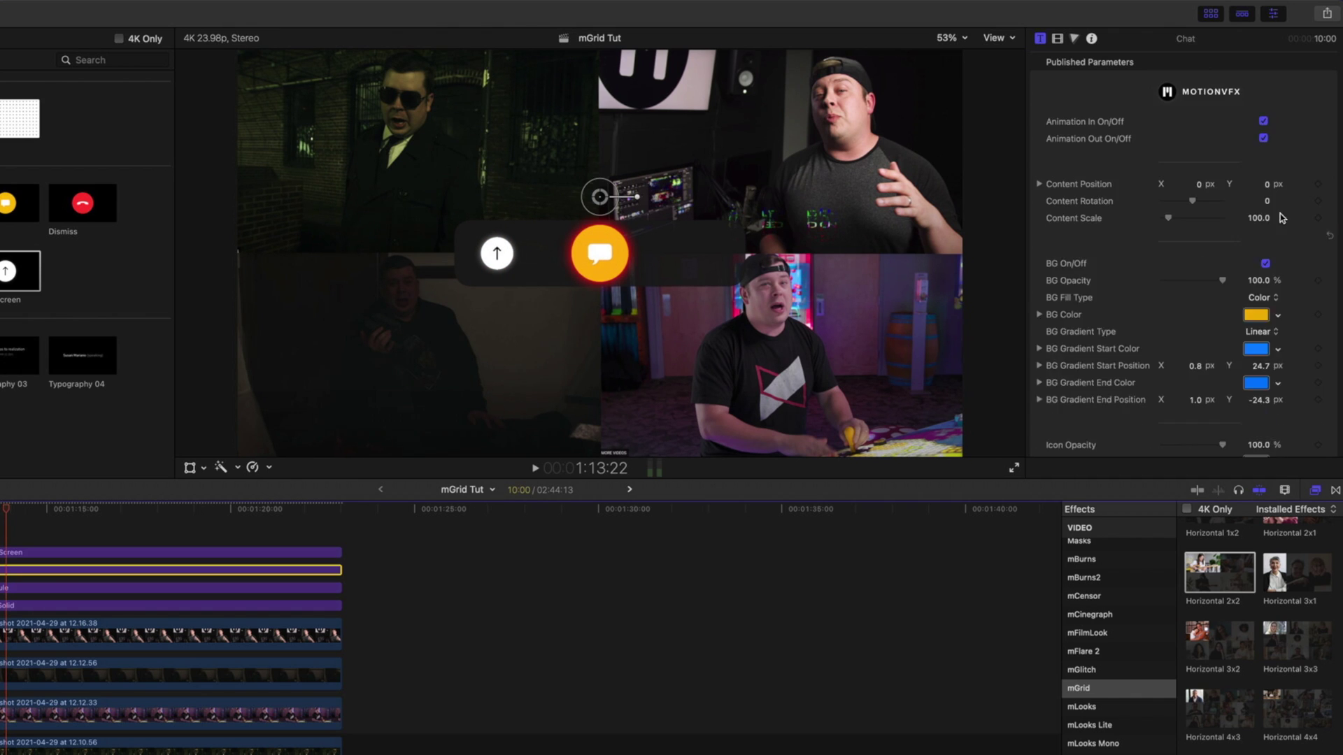
click(1252, 218)
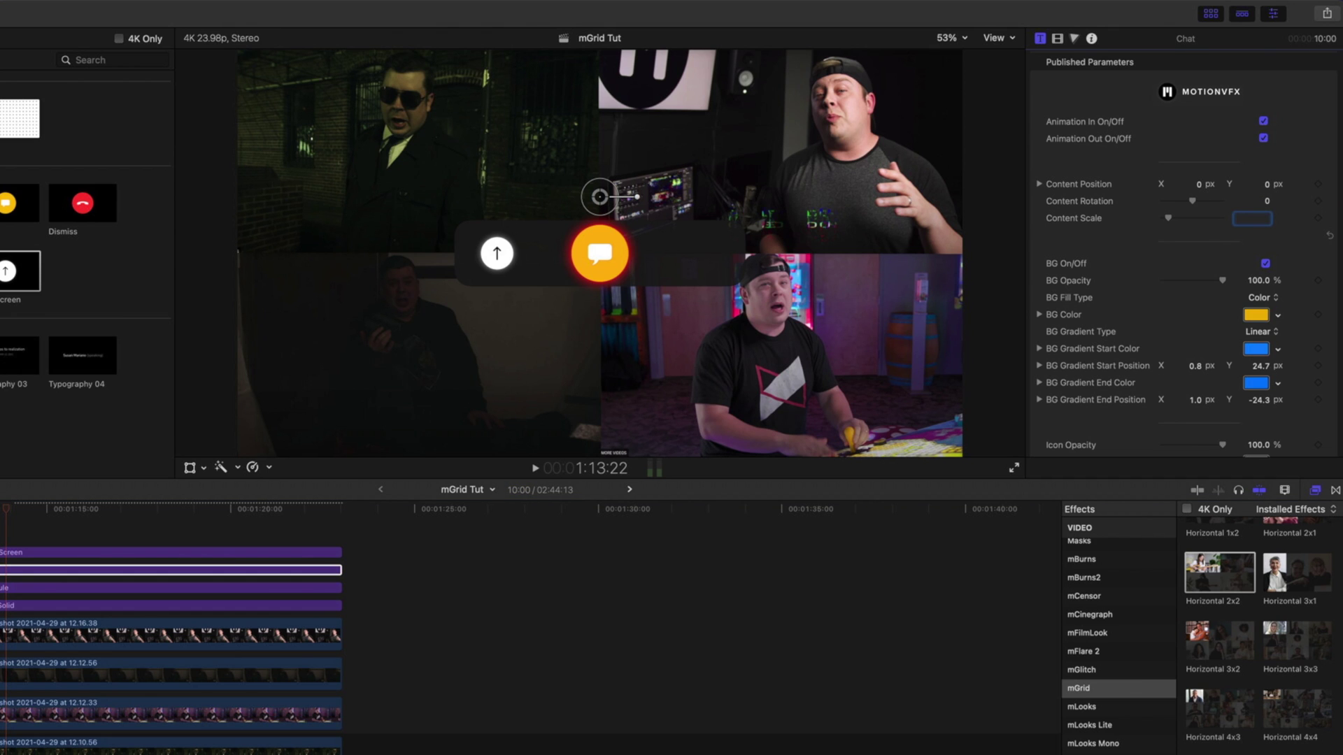
text(55)
key(Return)
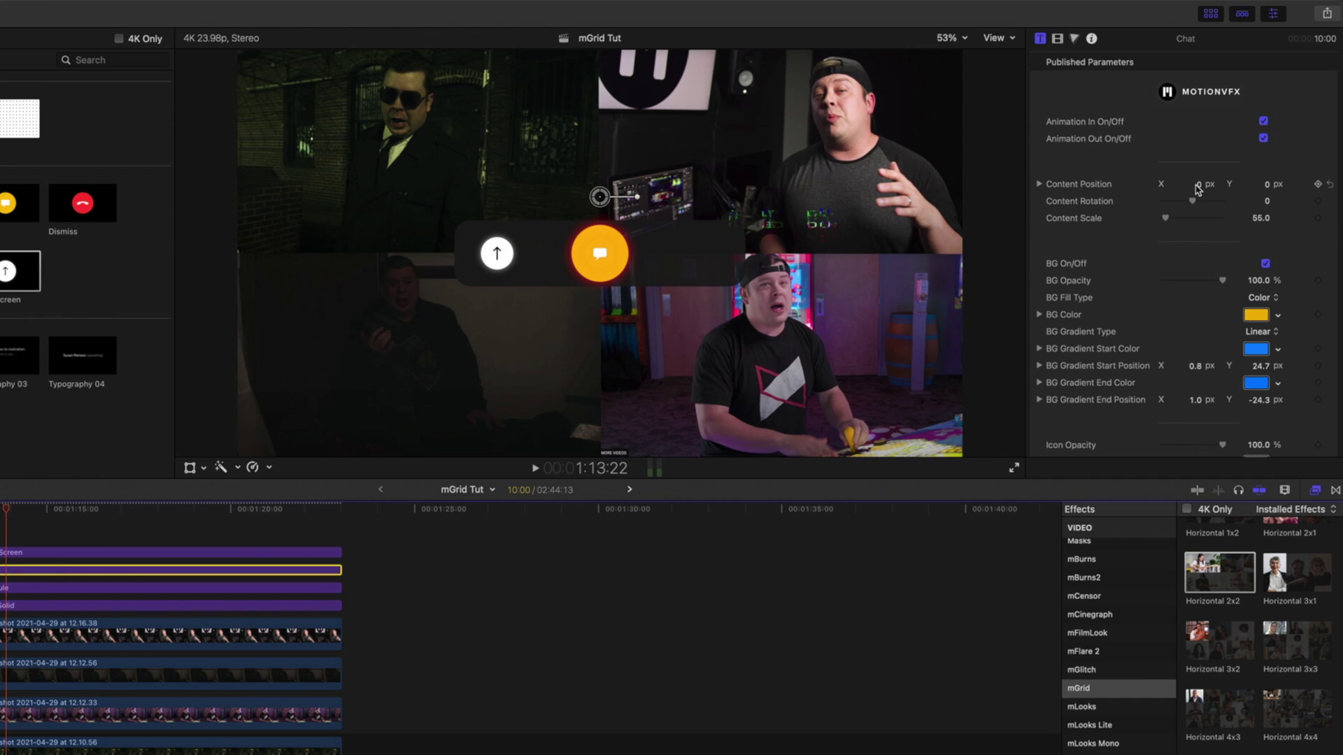
drag(1197, 187, 1200, 187)
- Shrink the Schedule icon and nudge the Share Screen icon closer to centre
click(10, 592)
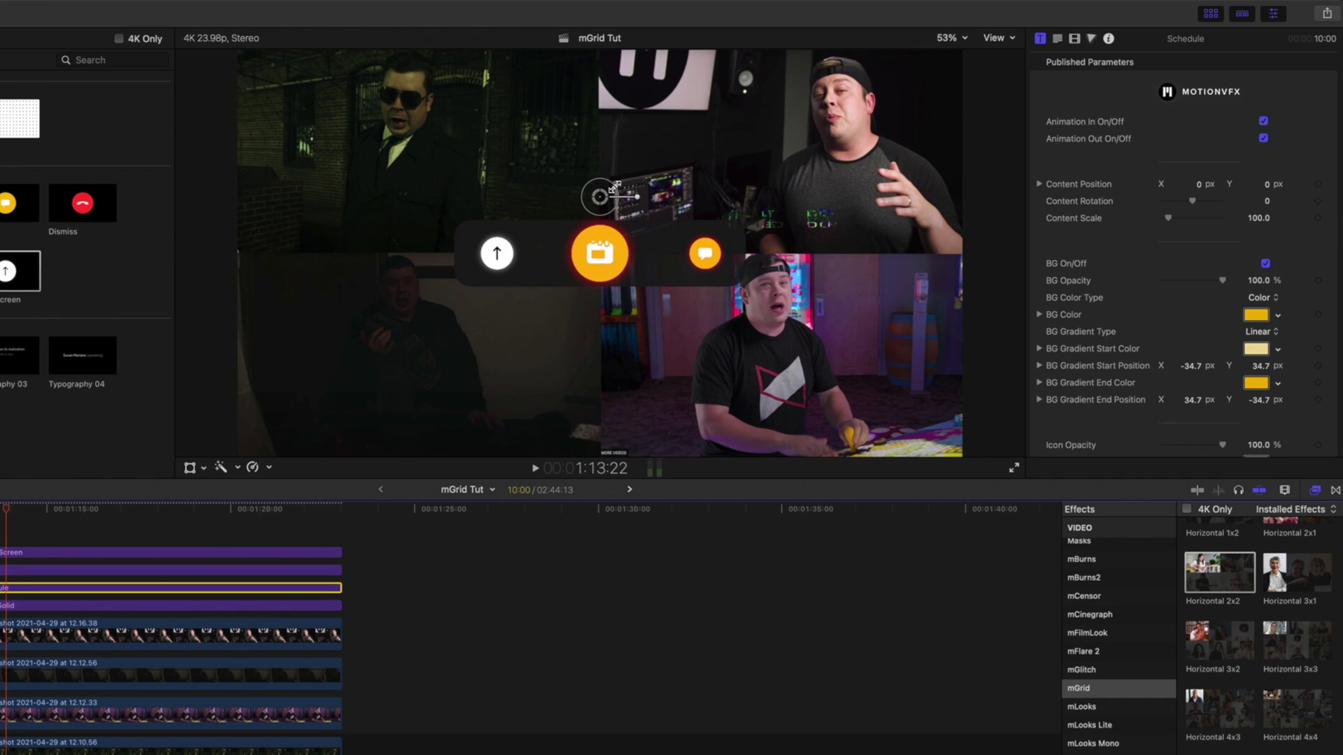
drag(614, 187, 613, 187)
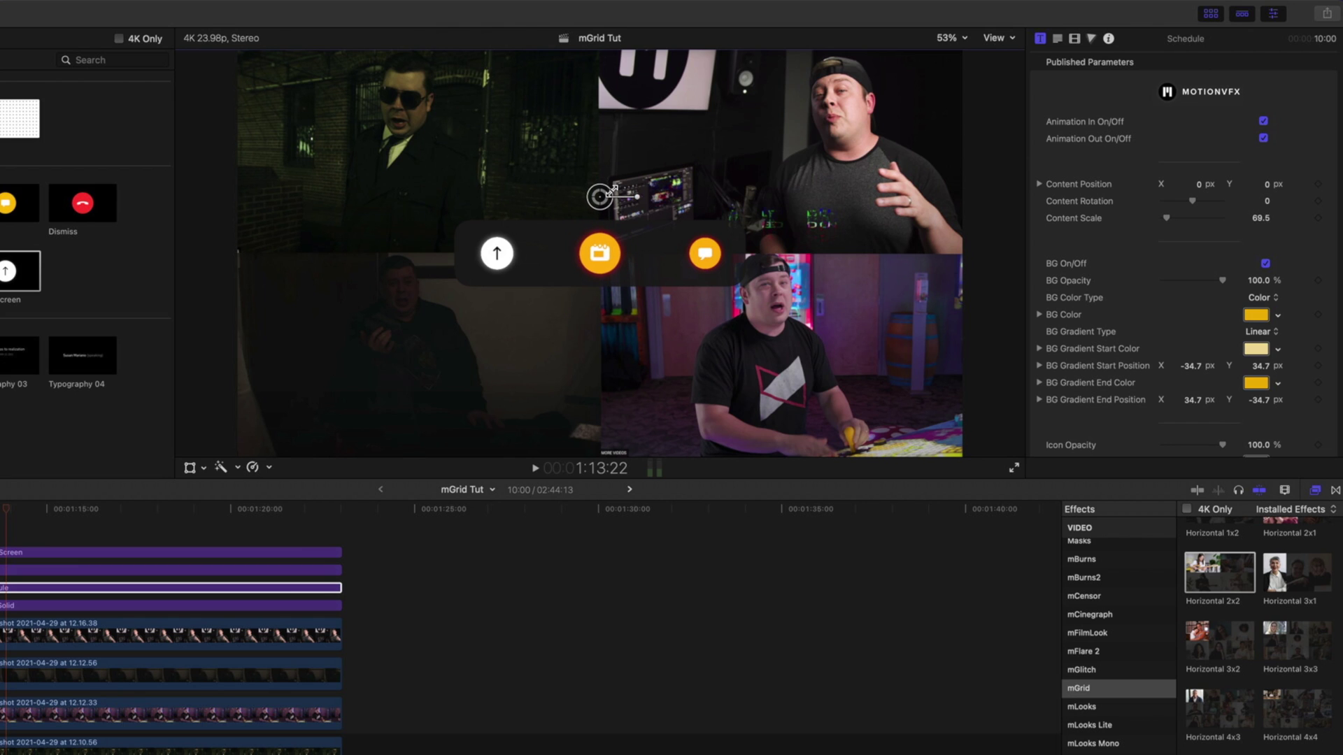
click(610, 190)
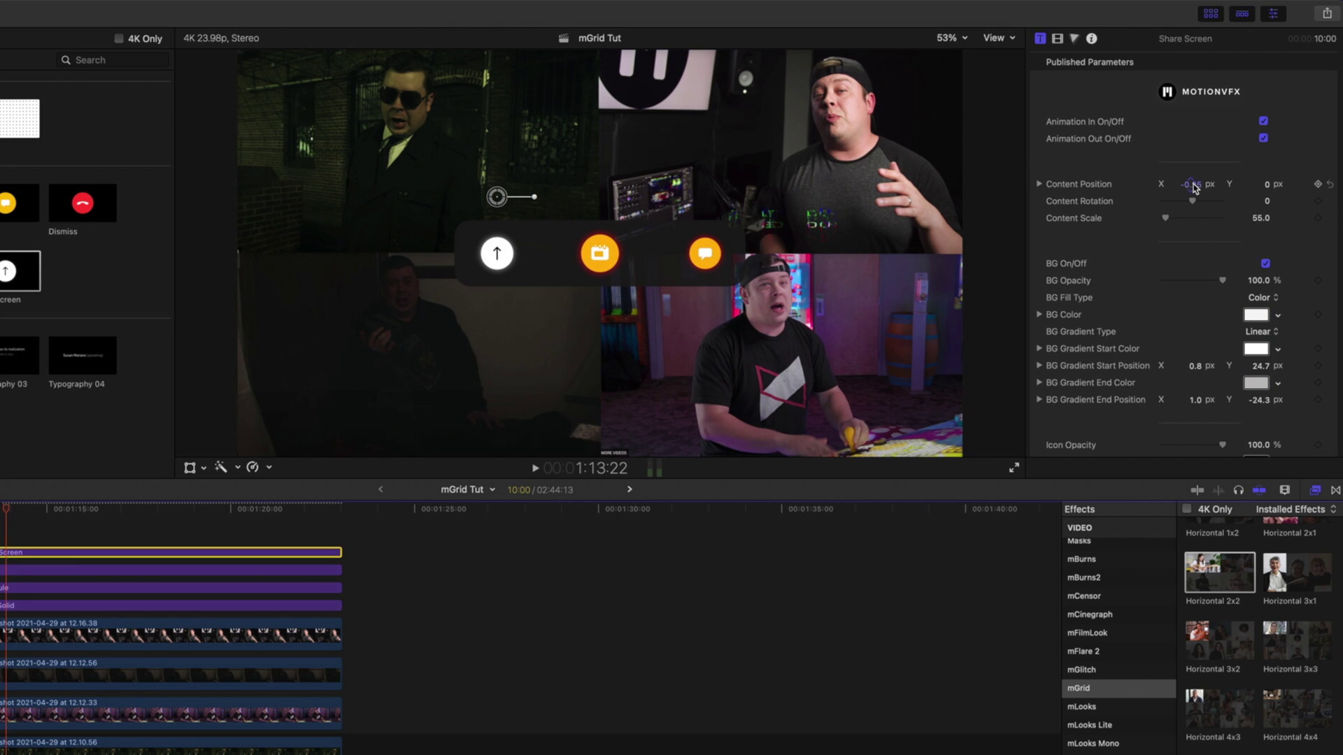
drag(497, 197, 546, 196)
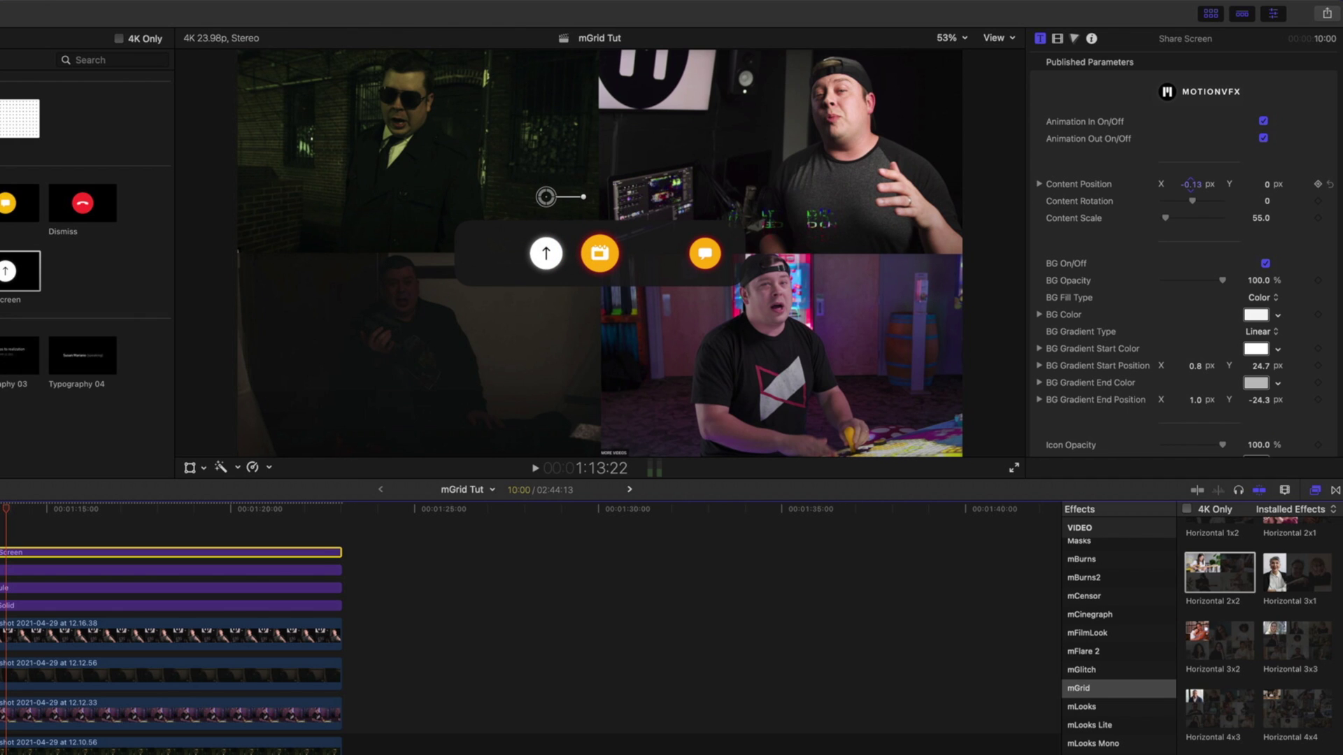
click(131, 570)
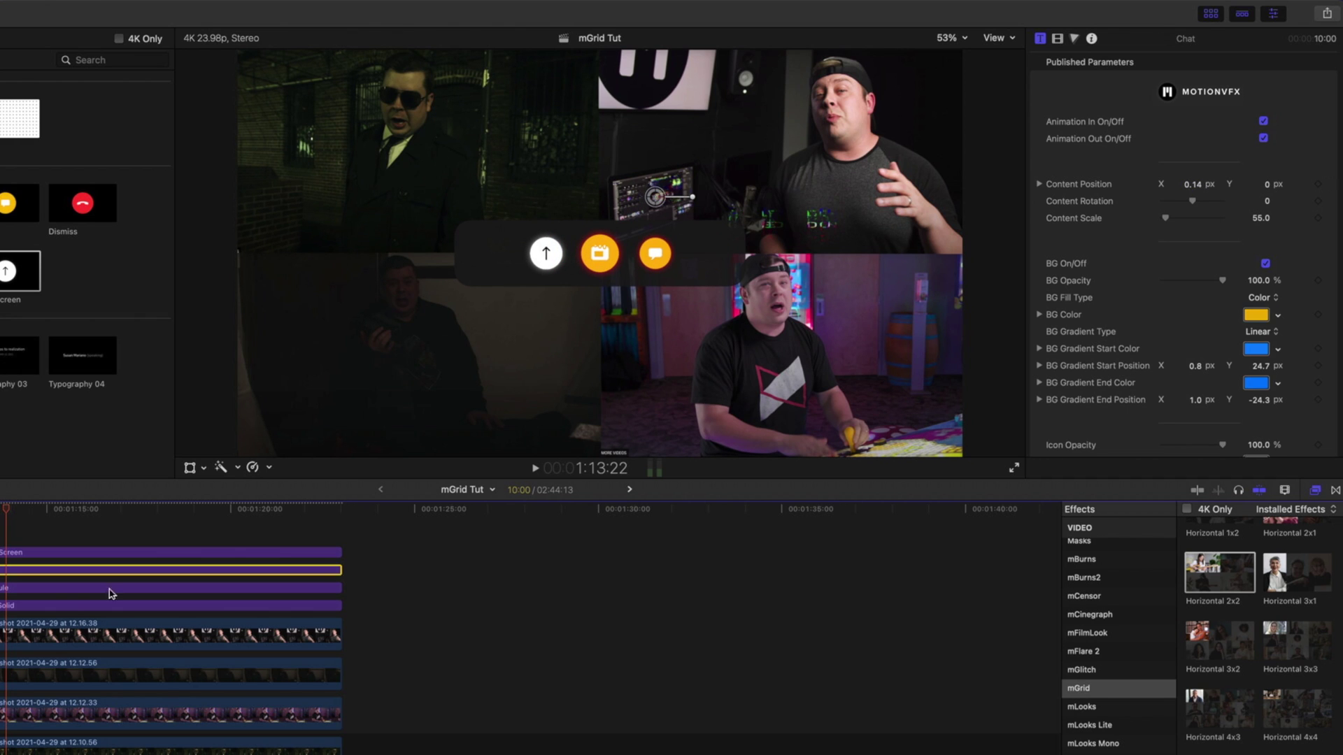
click(5, 607)
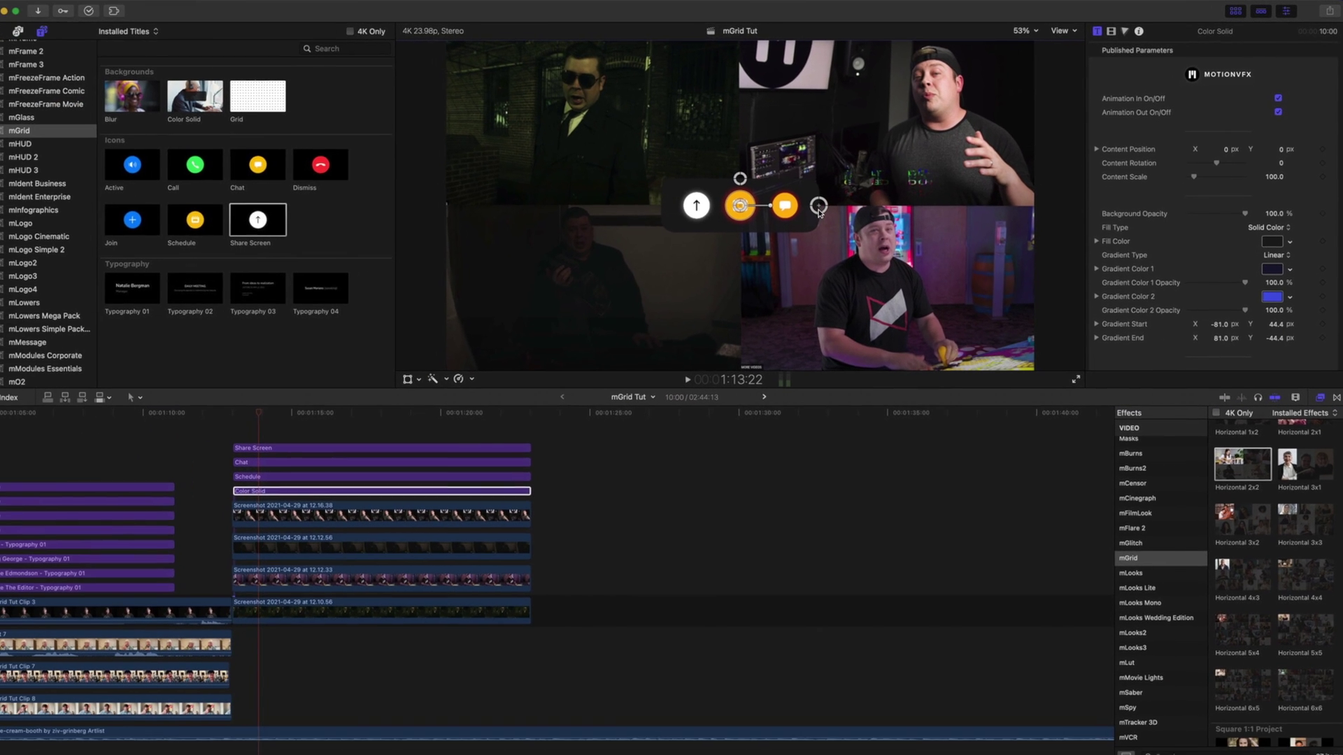
- Add an mGrid Typography 02 DAILY MEETING title above the icons and move it below the icon bar
scroll(1202, 270, down, 2)
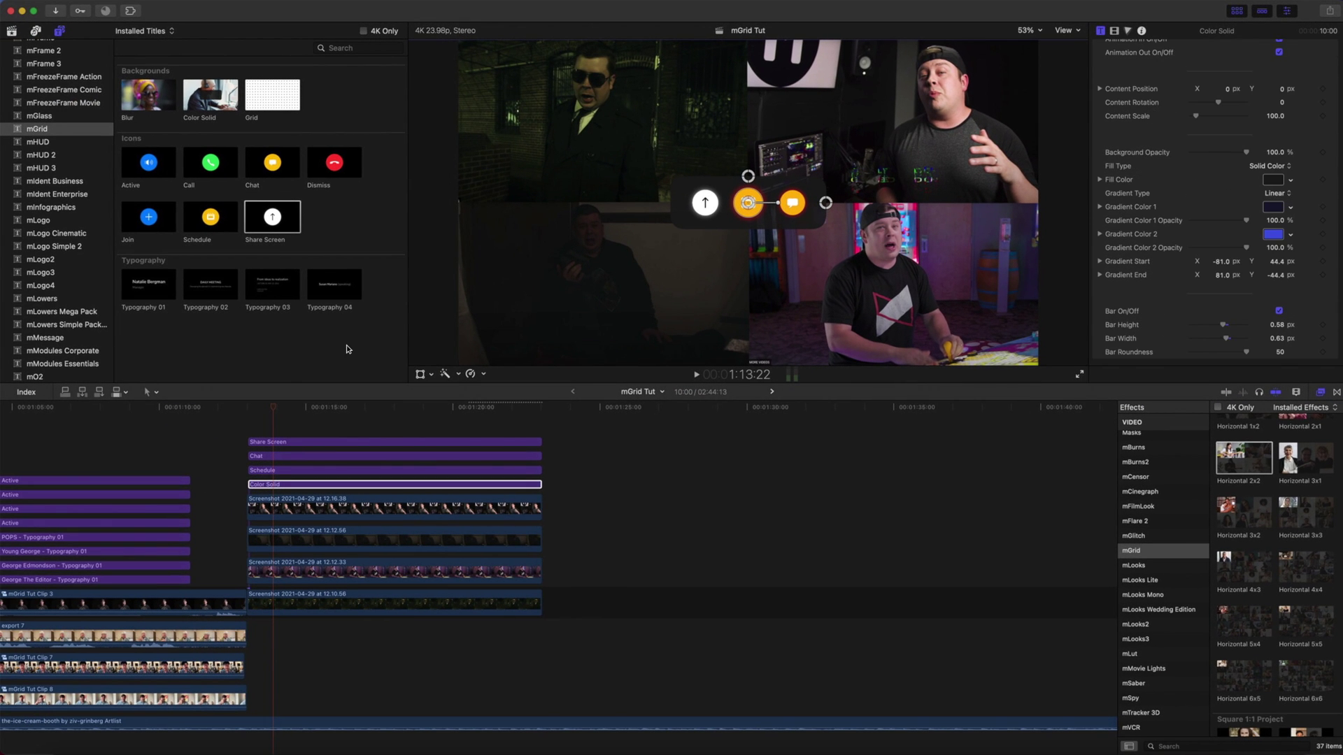
click(213, 299)
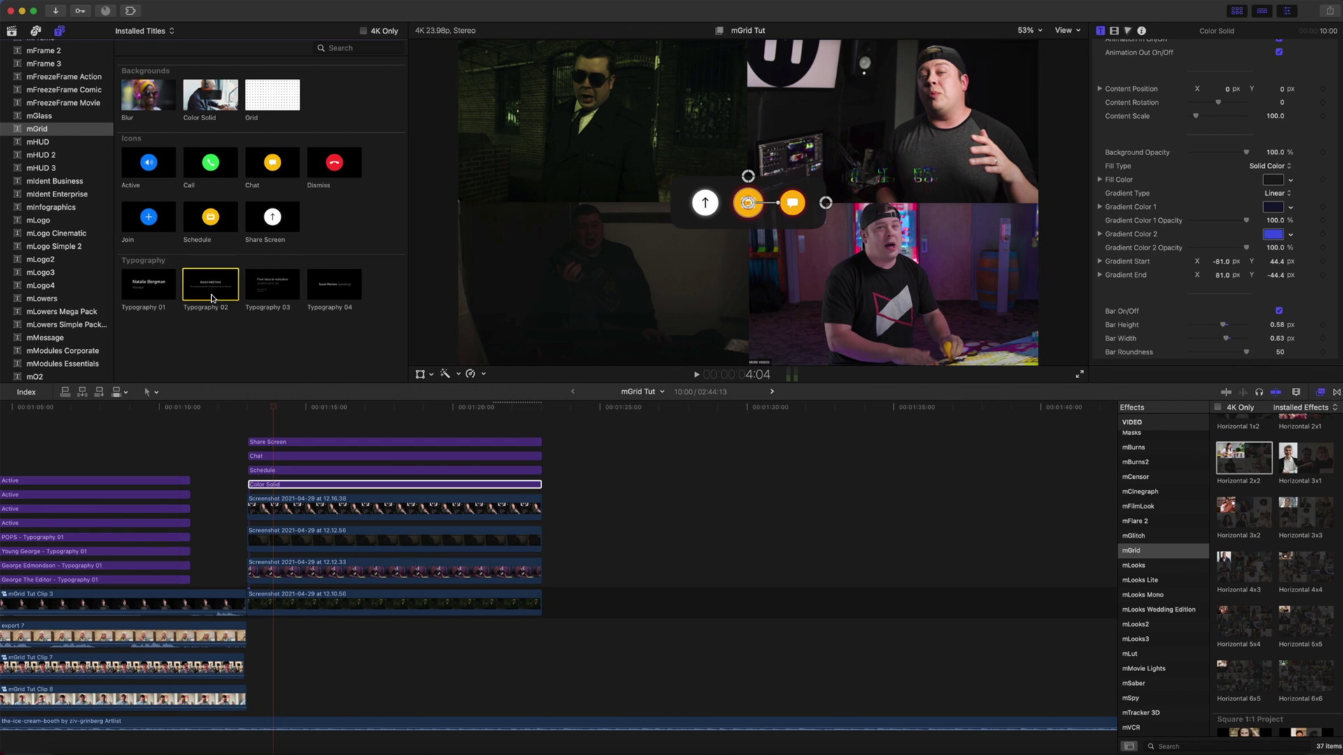
drag(215, 314, 253, 426)
click(370, 413)
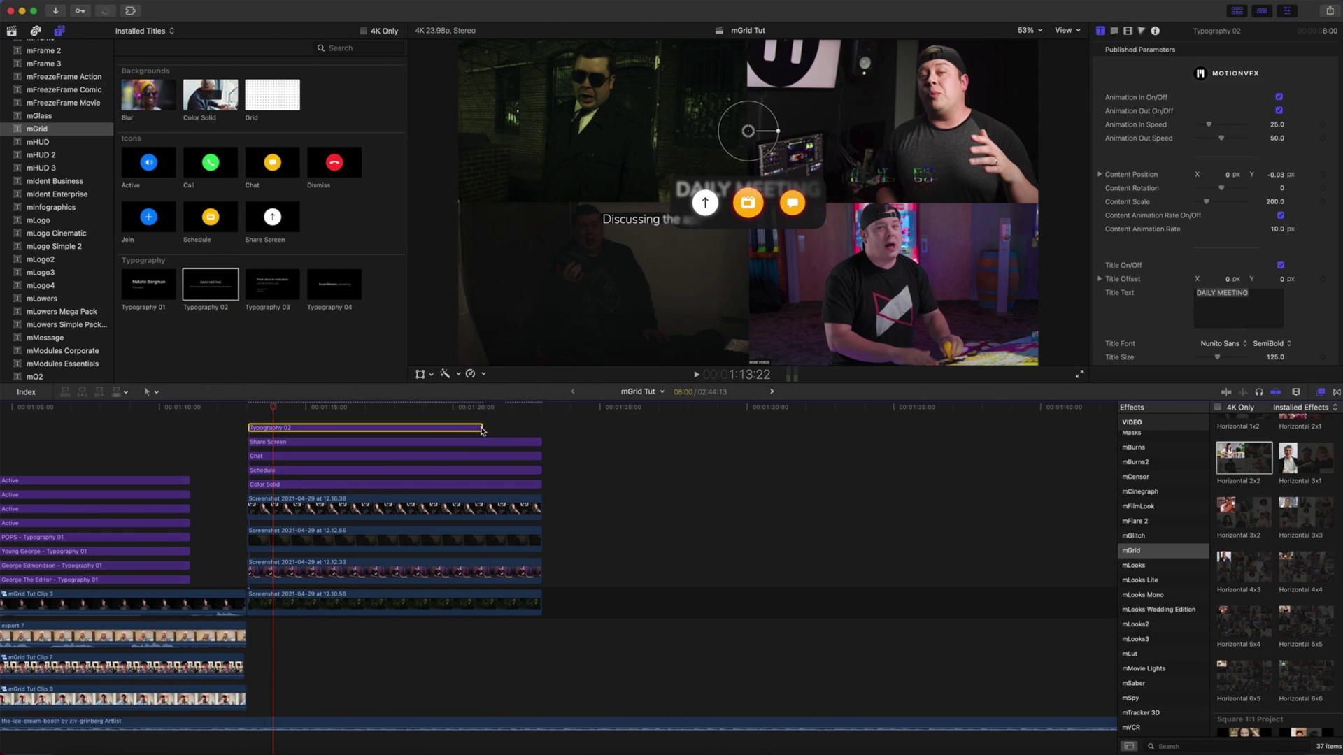
click(374, 428)
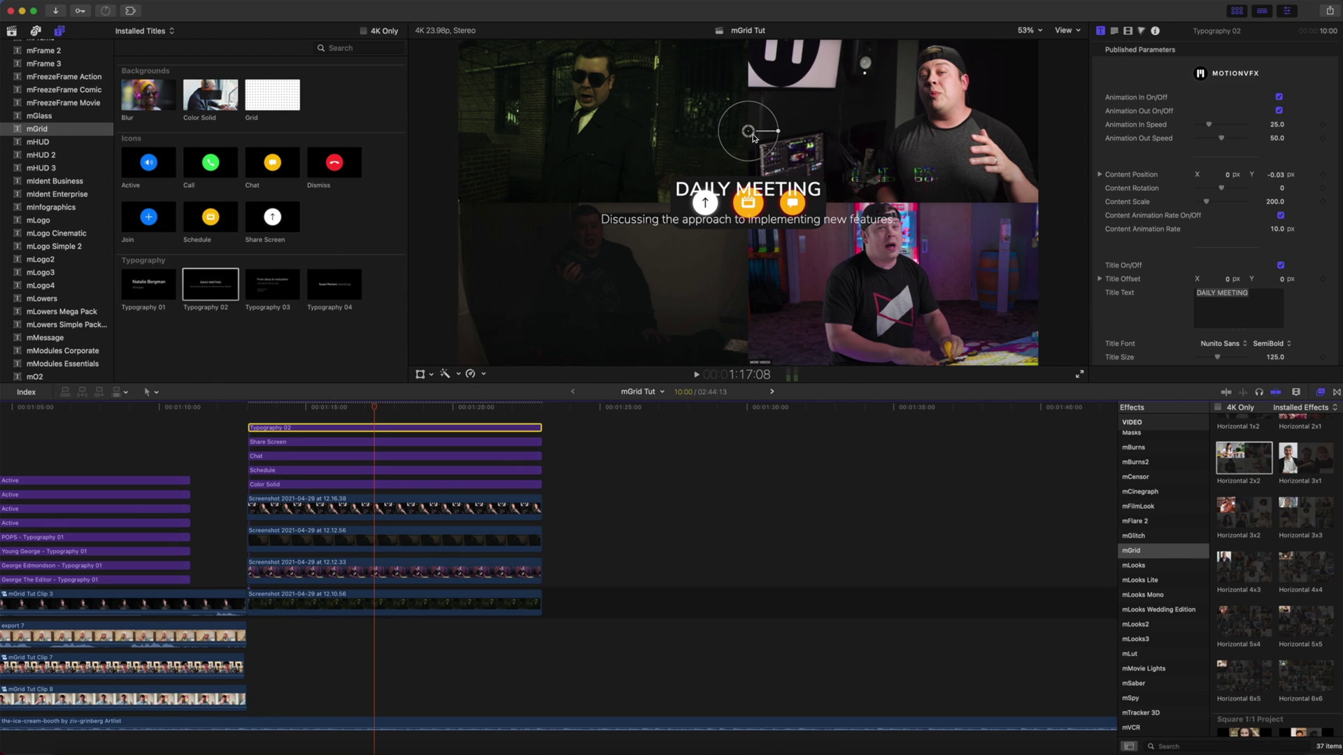
drag(749, 133, 747, 256)
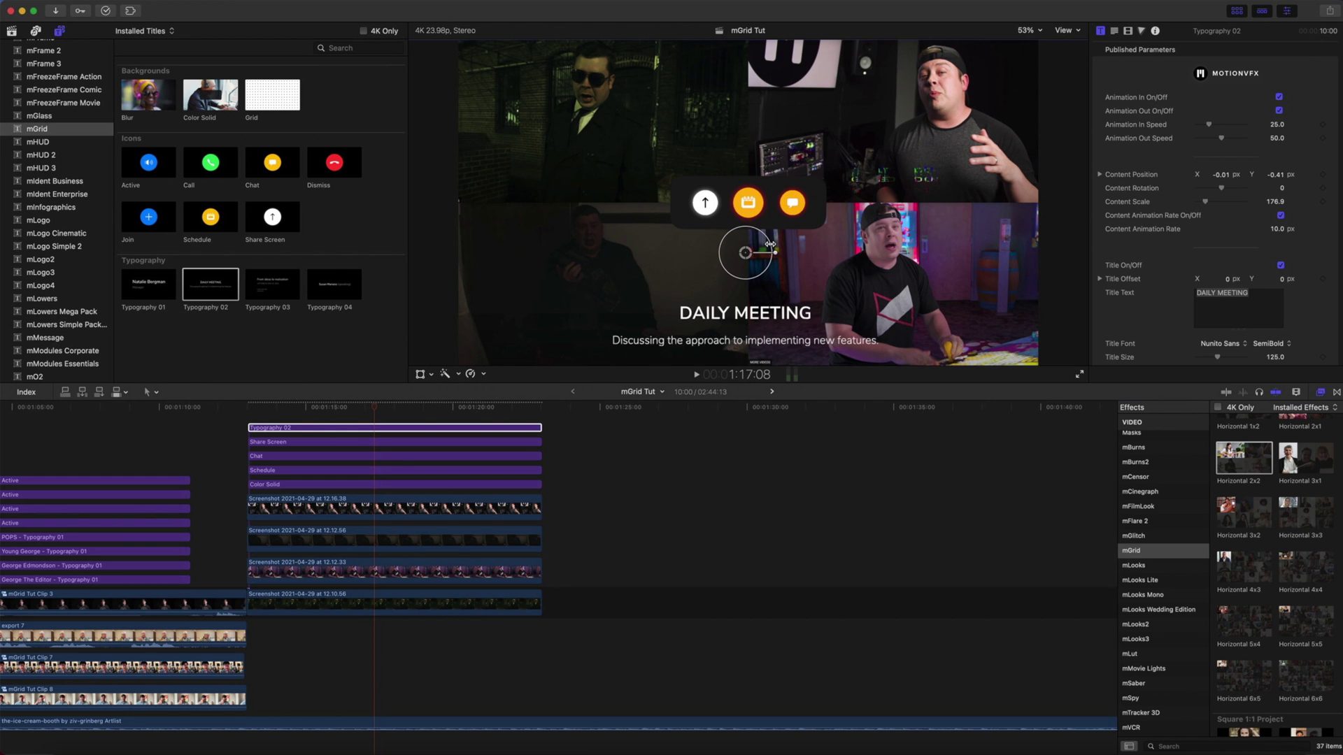
click(252, 407)
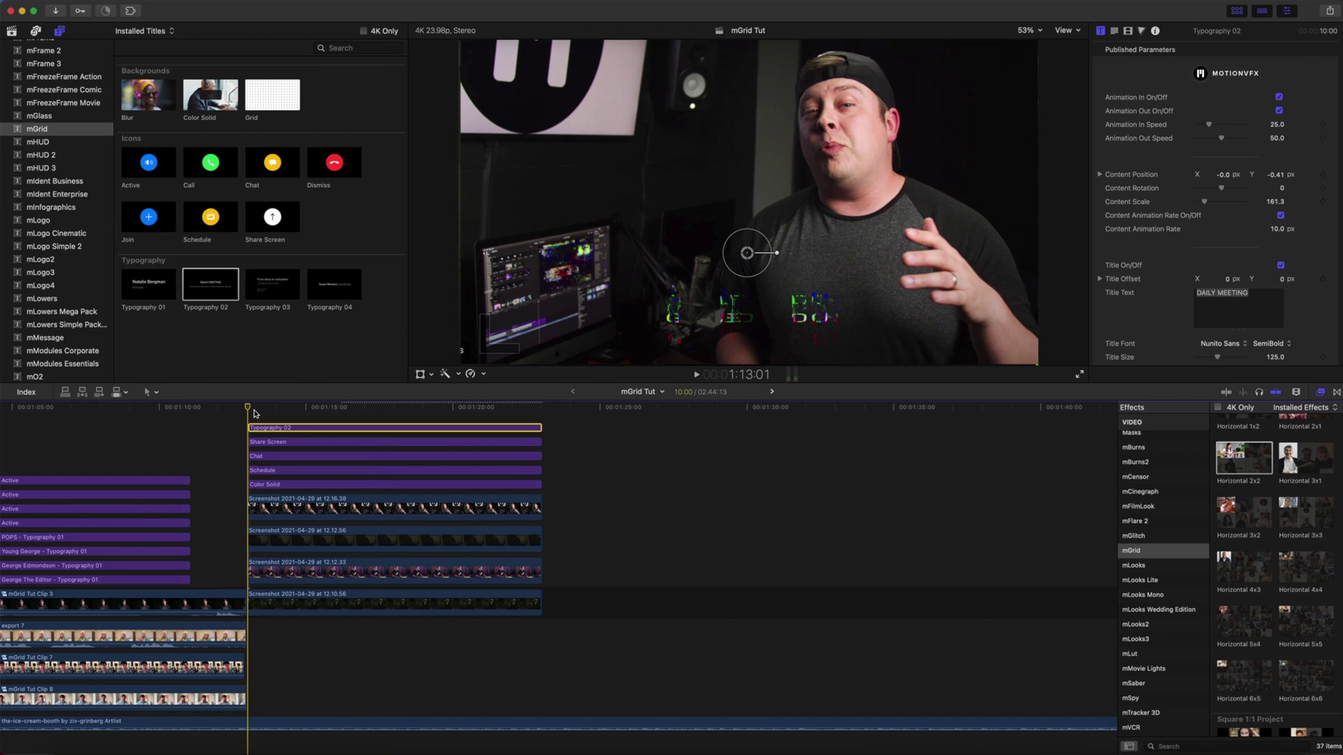
key(space)
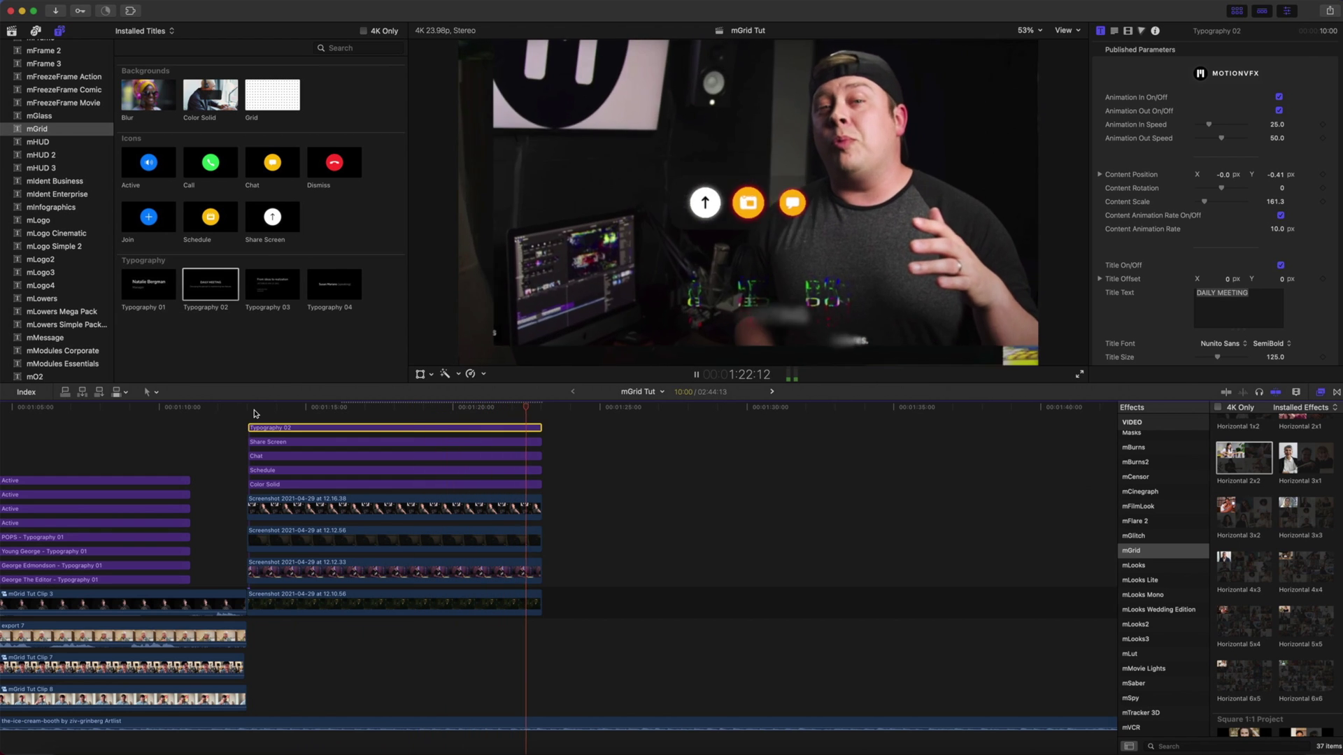
key(space)
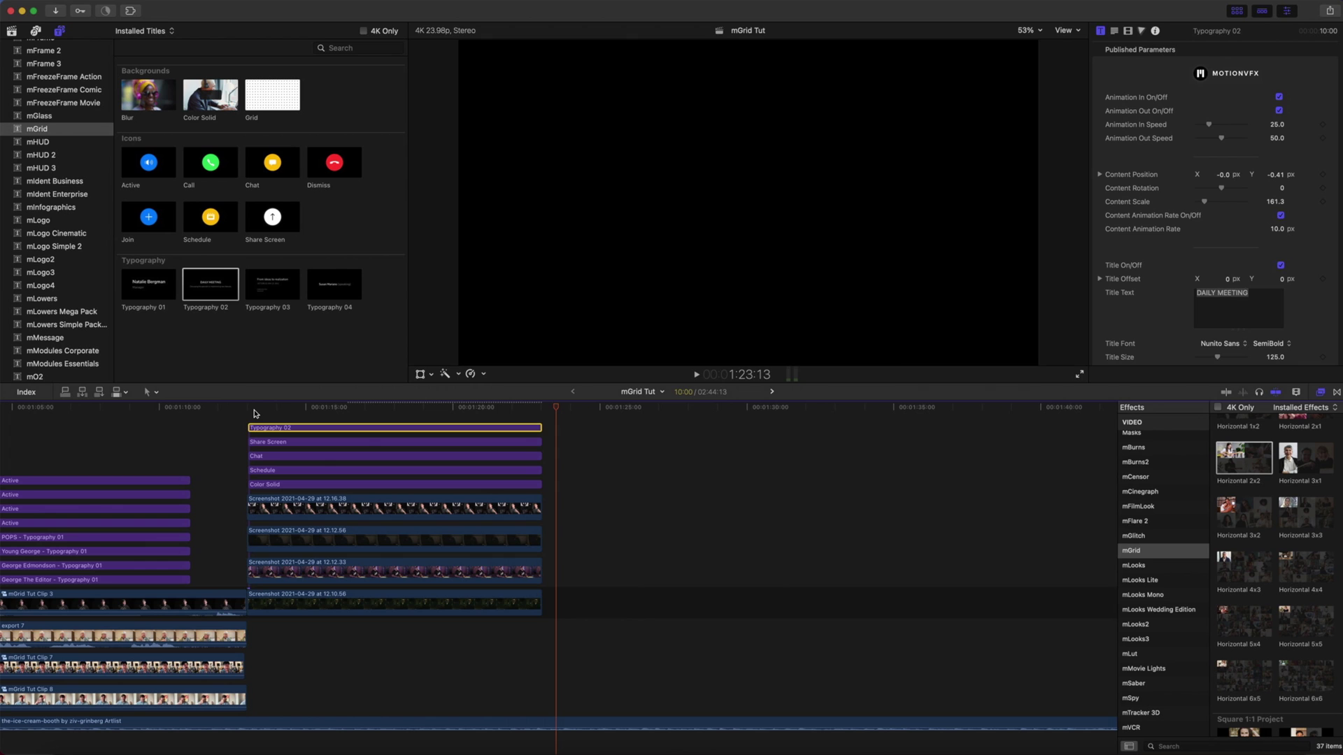